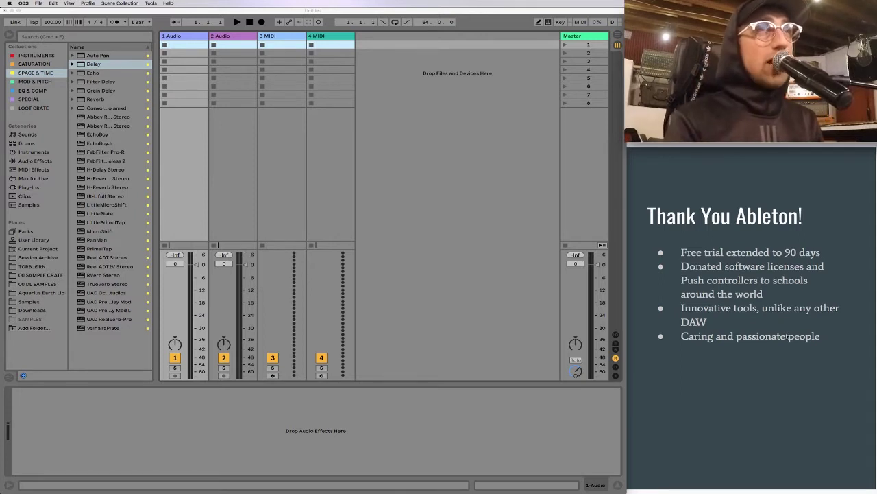
Advance the presentation to the Overview slide.
key("Right")
key("Left")
key("Right")
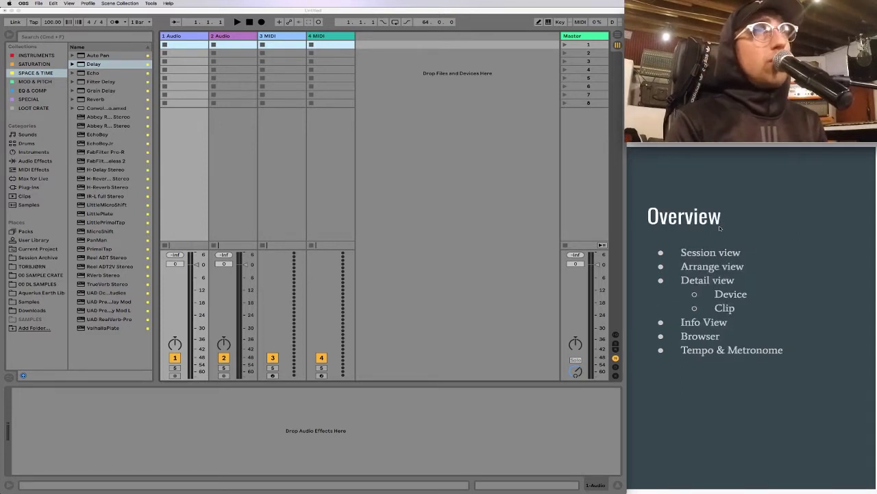
Switch to Chrome, open Ableton's free Live trial page and check the download platform options, keeping Mac OS X 64-bit.
key("super+Tab")
key("super+Tab")
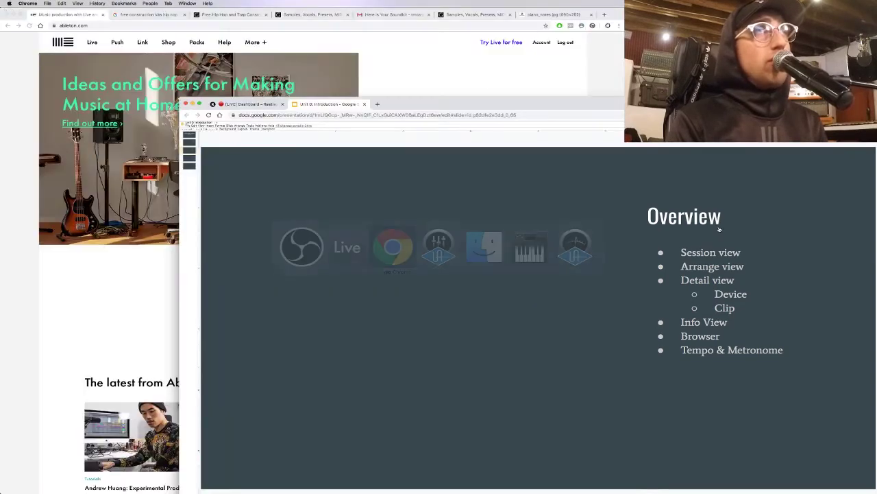
left_click(471, 62)
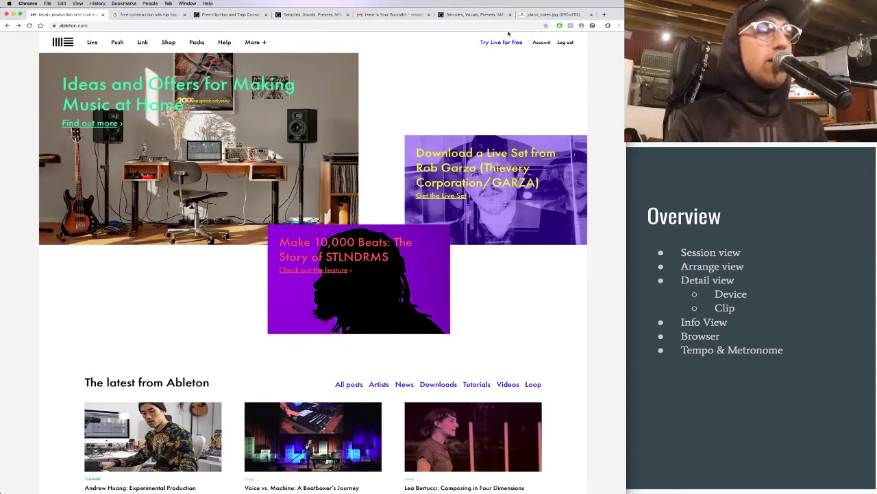
left_click(506, 42)
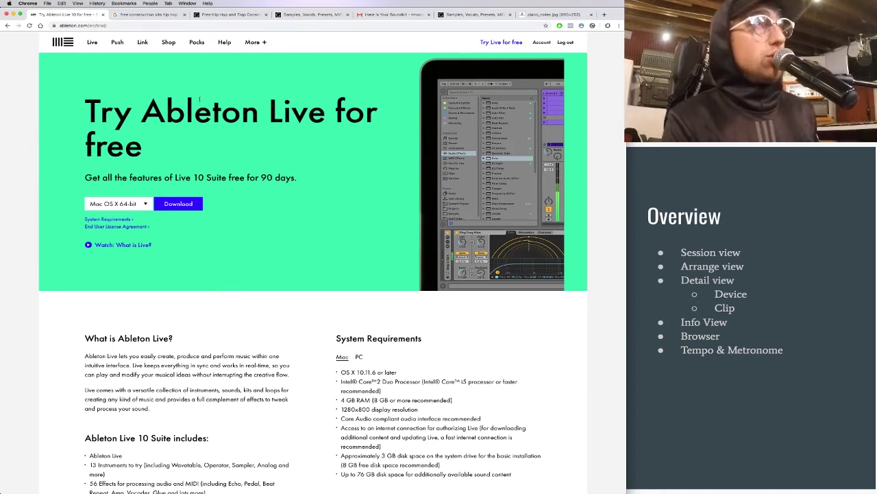
left_click(130, 204)
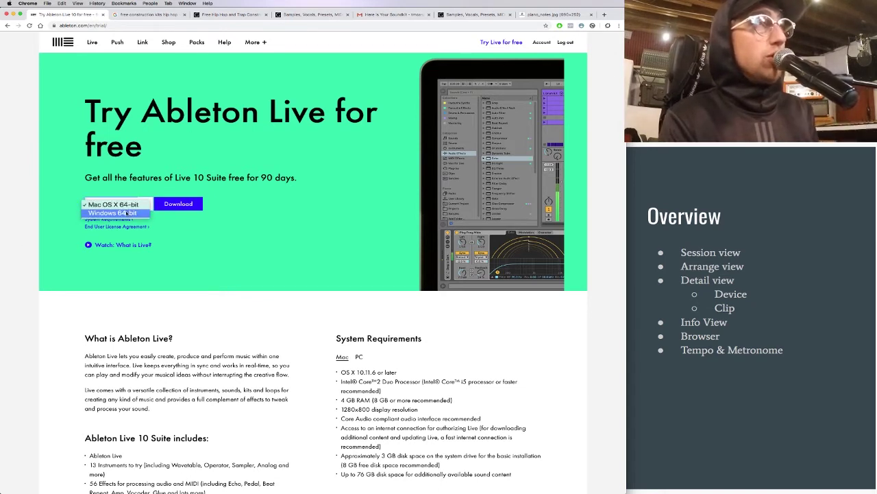
left_click(134, 204)
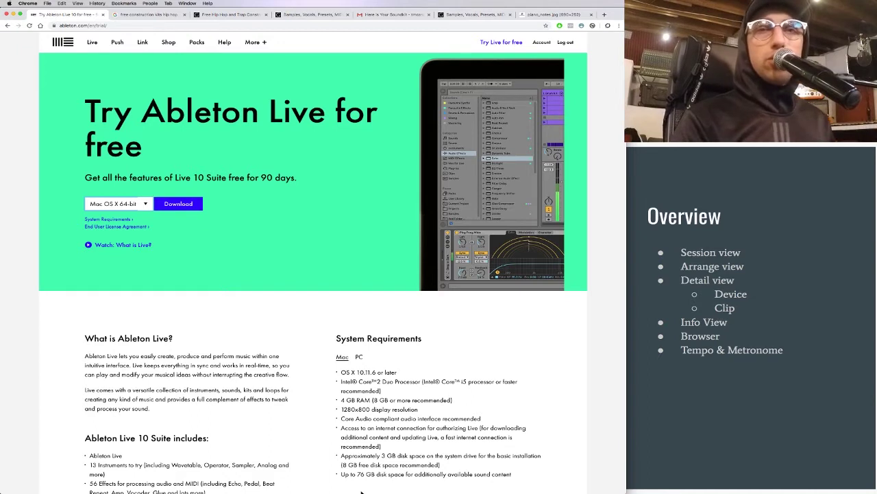
Switch to Ableton Live, show Arrangement View and move the selection through the track headers to 1 Audio.
mouse_move(364, 489)
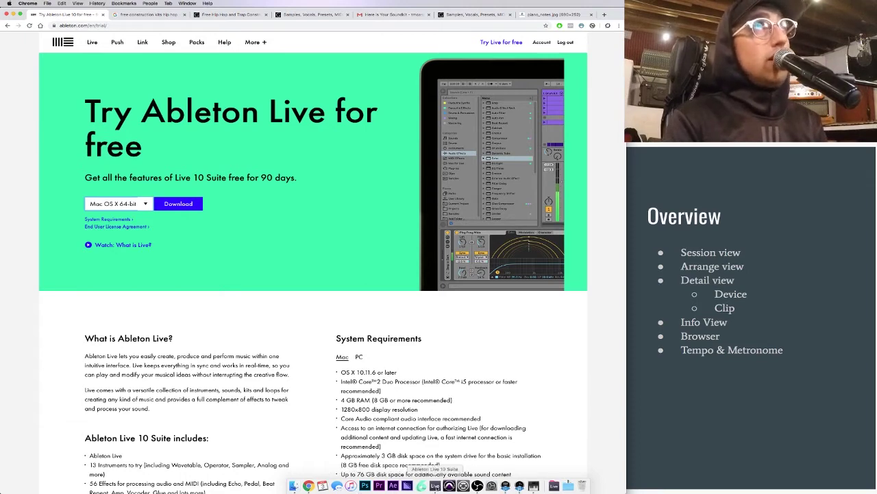
left_click(435, 485)
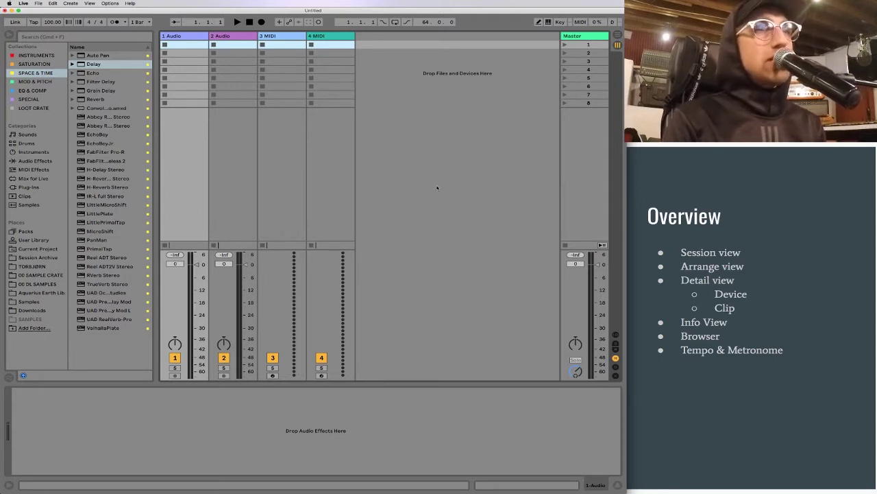
key("Tab")
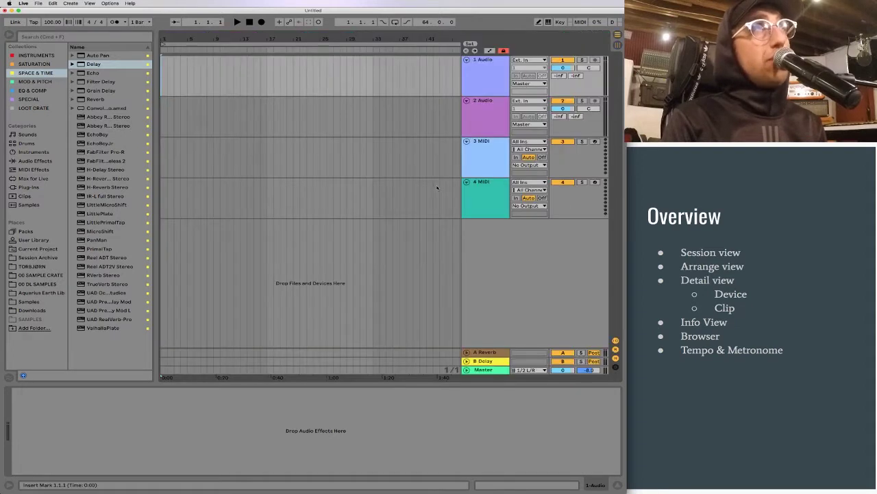
left_click(488, 116)
key("Down")
key("Down")
key("Up")
key("Up")
key("Up")
Sweep across the 1 Audio track's timeline and return the insert mark to 1.1.1.
left_click(162, 80)
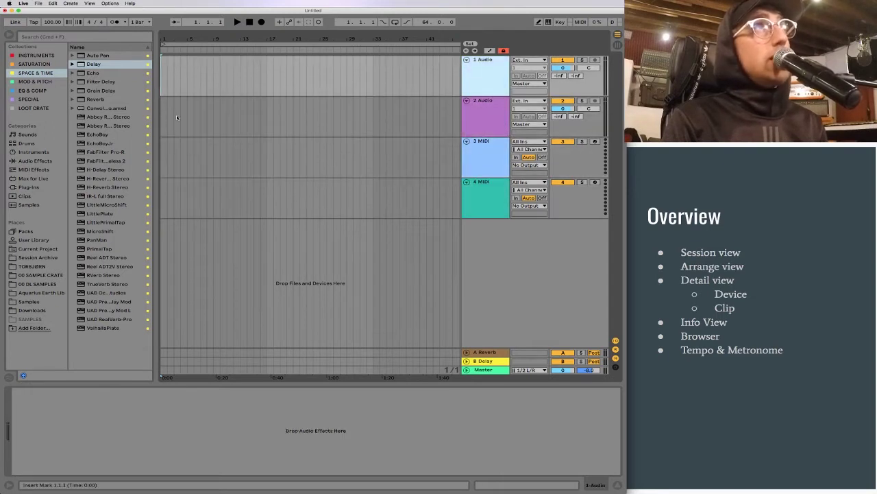
left_click_drag(162, 80, 458, 88)
scroll(298, 100, "left", 2)
left_click(163, 76)
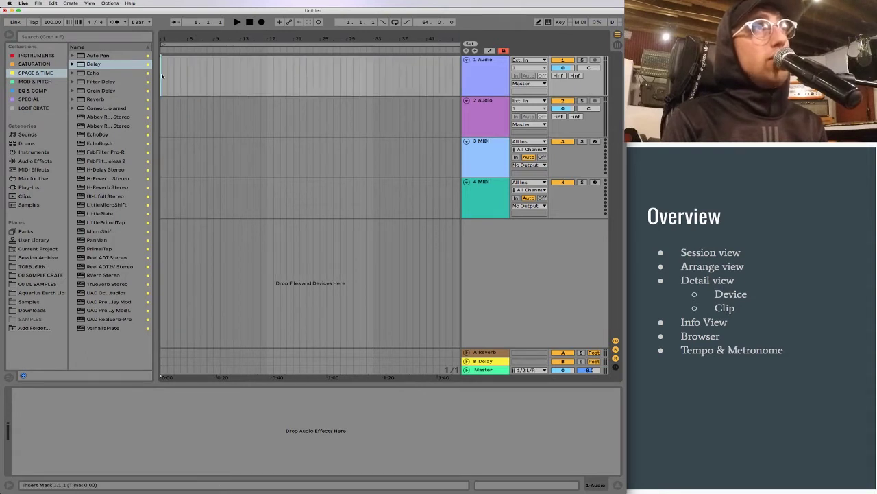
Return to Session View and move through the clip slots of 1 Audio and 2 Audio, ending on 1 Audio's first slot.
key("Tab")
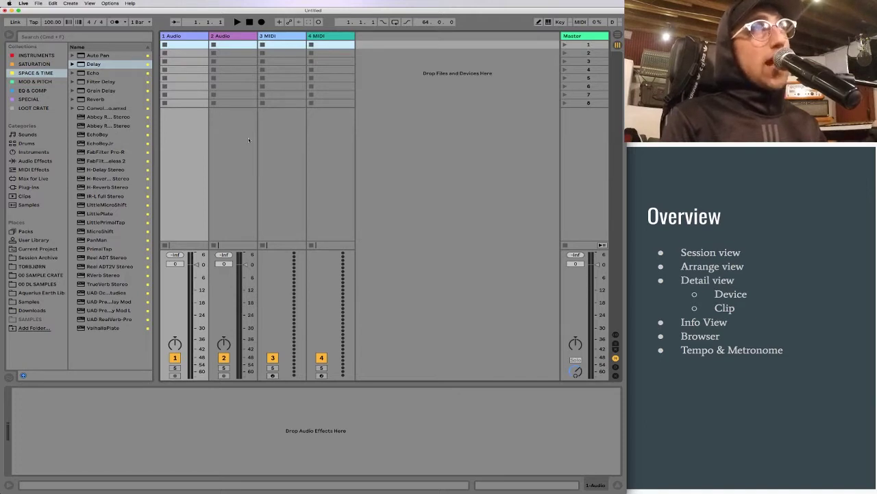
left_click(186, 62)
key("Down")
key("Down")
key("Right")
key("Up")
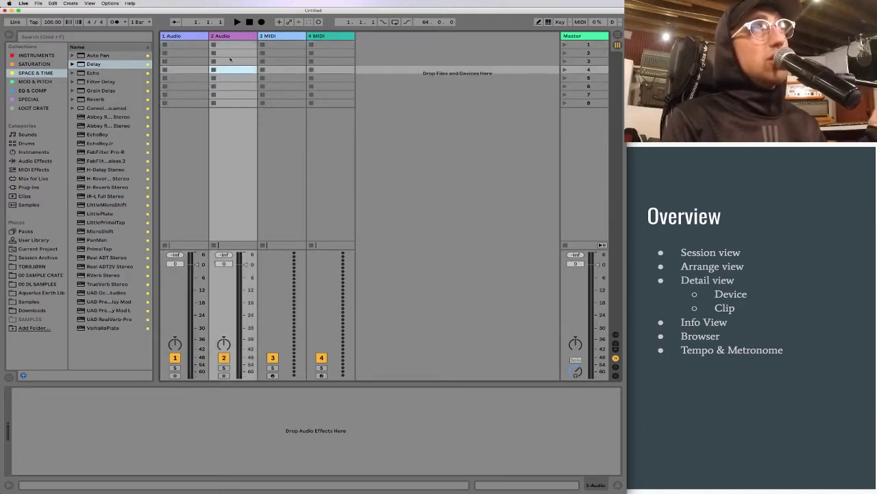
key("Up")
key("Up")
key("Up")
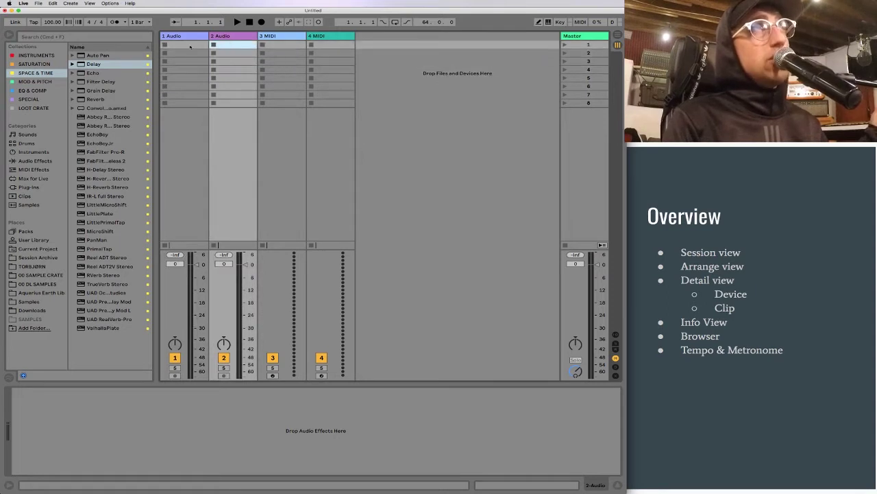
key("Left")
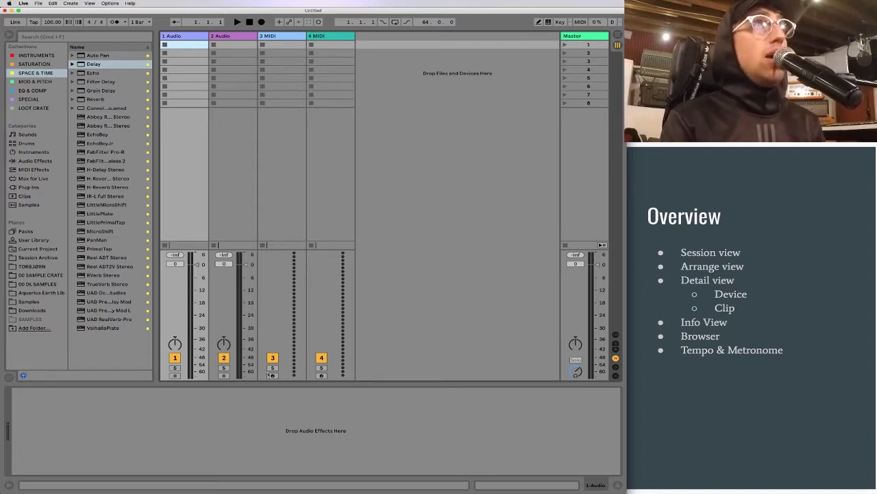
Alternate the detail area between Device View and Clip View, leaving Clip View shown.
left_click(321, 419)
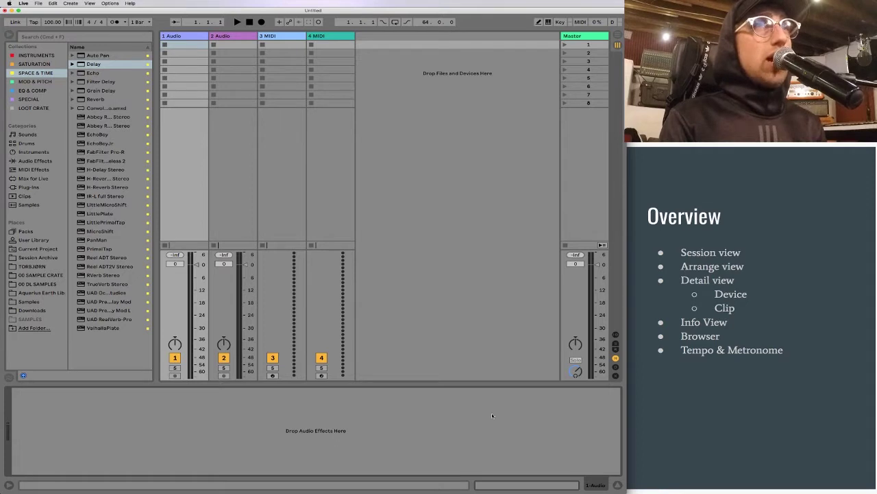
key("shift+Tab")
key("shift+Tab")
key("shift+Tab")
key("shift+Tab")
key("shift+Tab")
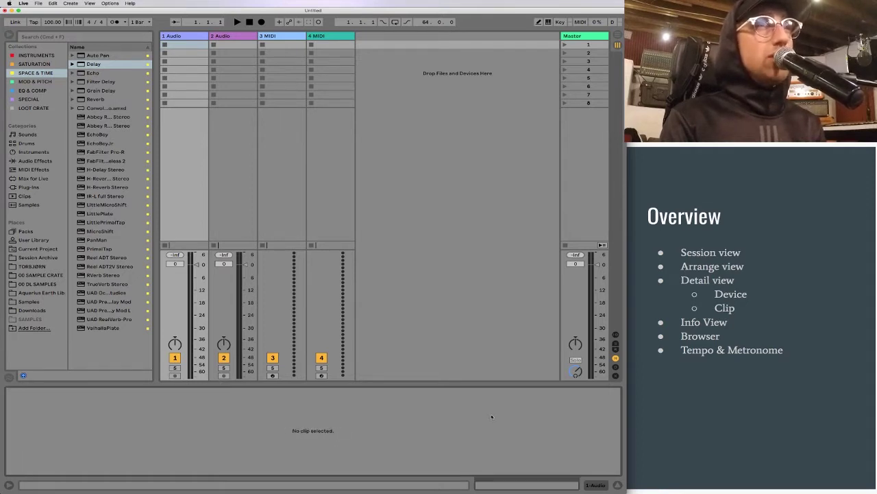
key("shift+Tab")
key("shift+Tab")
key("shift+Tab")
key("shift+Tab")
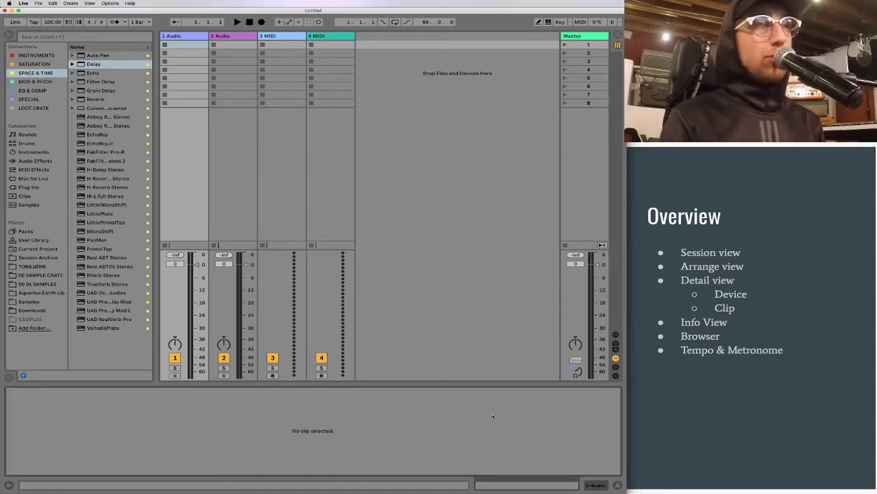
Show the Info View to read its description, and hide it again.
left_click(9, 485)
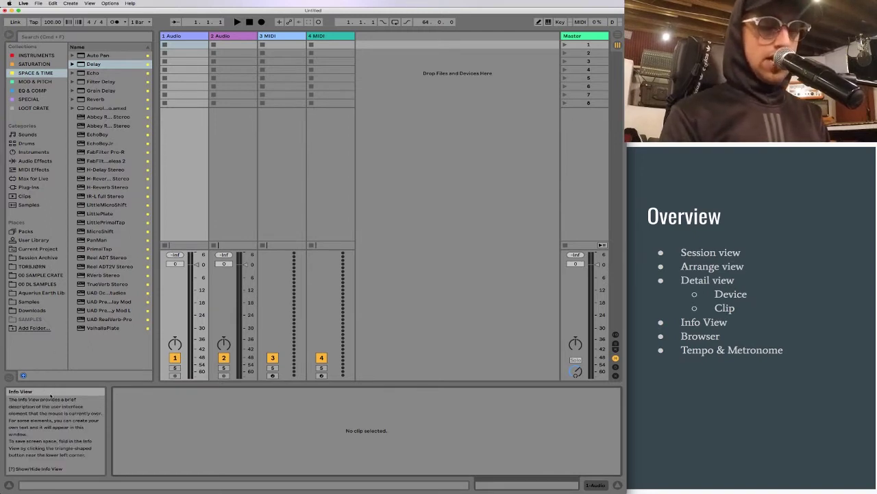
key("shift+slash")
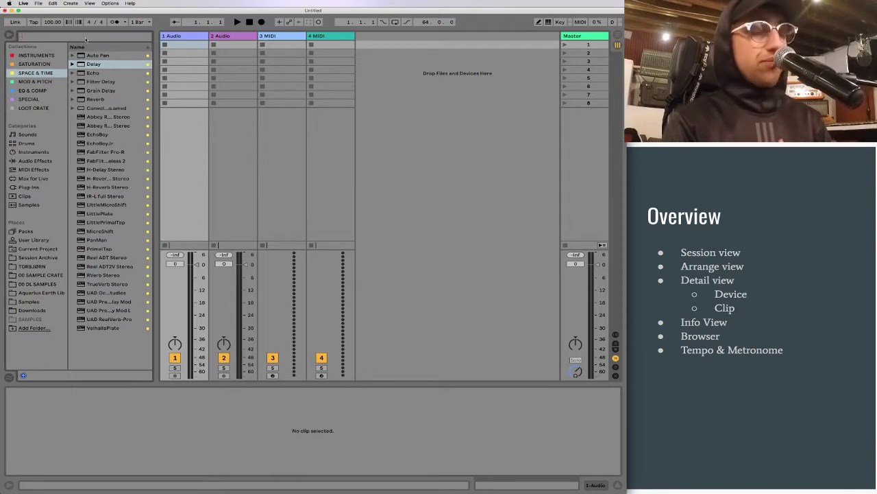
Search the browser for DRUMS and look through the Sounds, Plug-Ins, Clips and Samples categories, selecting the sample FatDomino Drums 003.aif.
type("DRUMS")
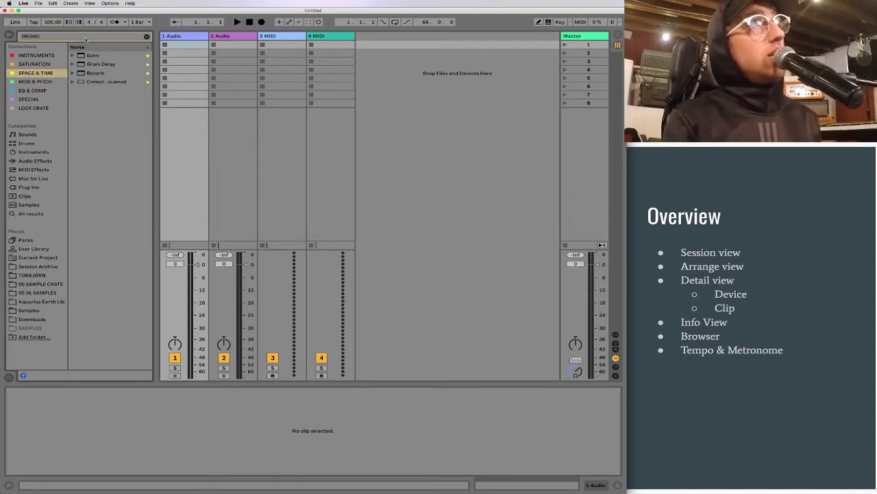
left_click(27, 135)
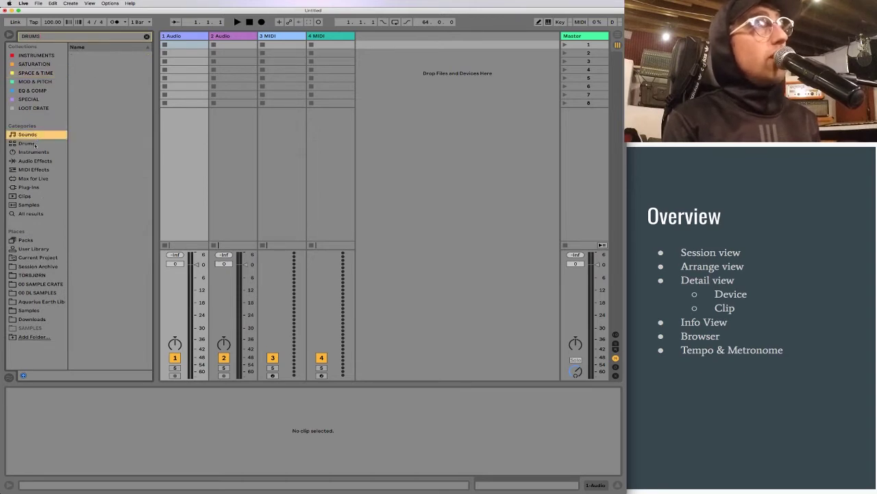
left_click(36, 188)
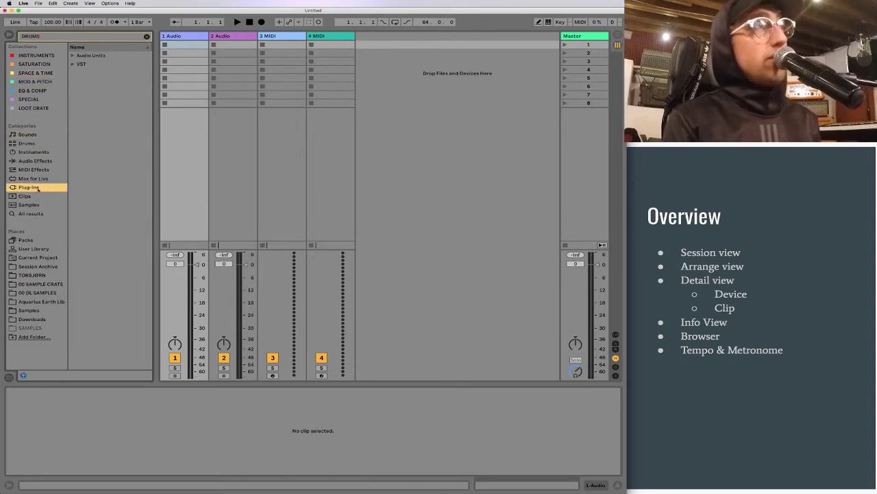
left_click(36, 197)
left_click(39, 205)
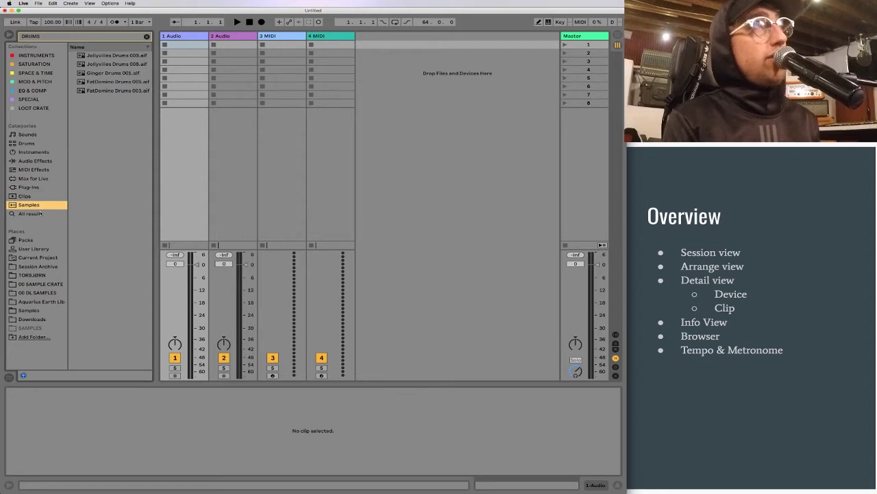
left_click(98, 90)
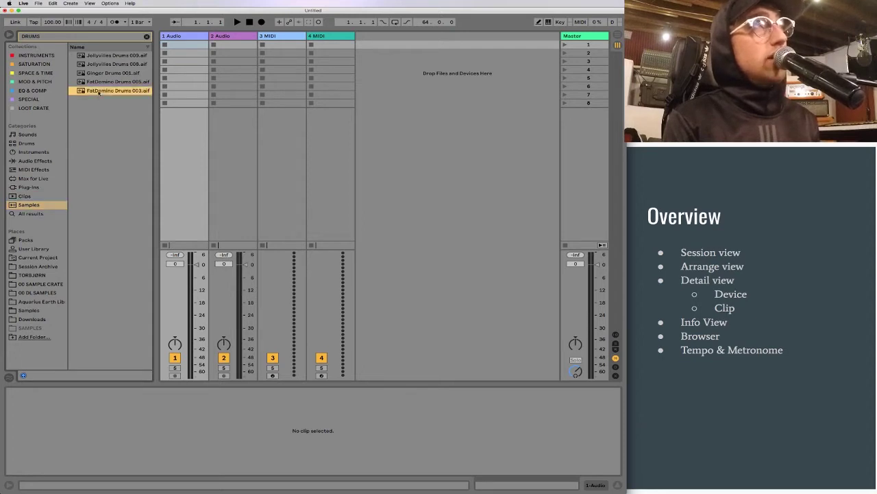
left_click(24, 196)
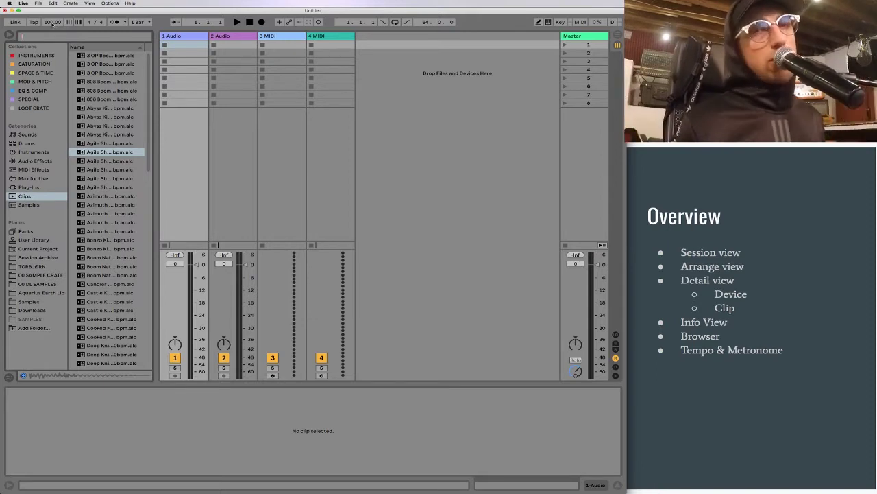
Advance to the Construction Kits slide and switch to Chrome's Google results for "free construction kits hip hop".
left_click(842, 214)
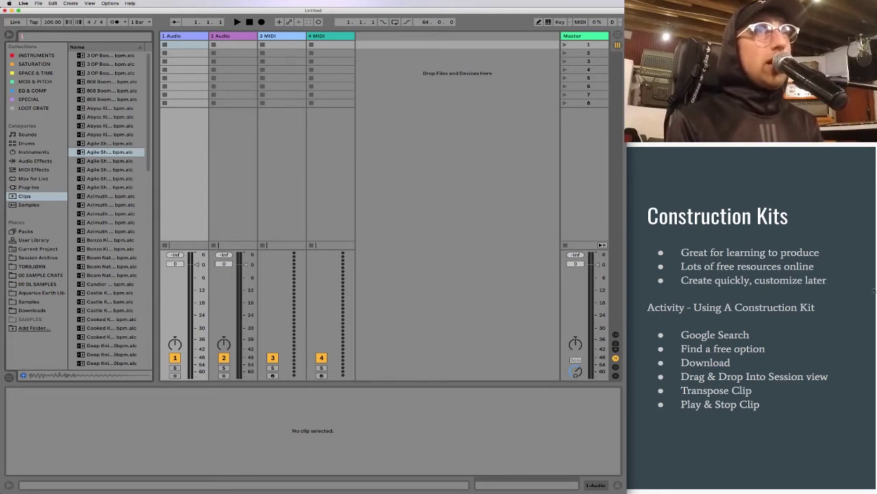
key("super+Tab")
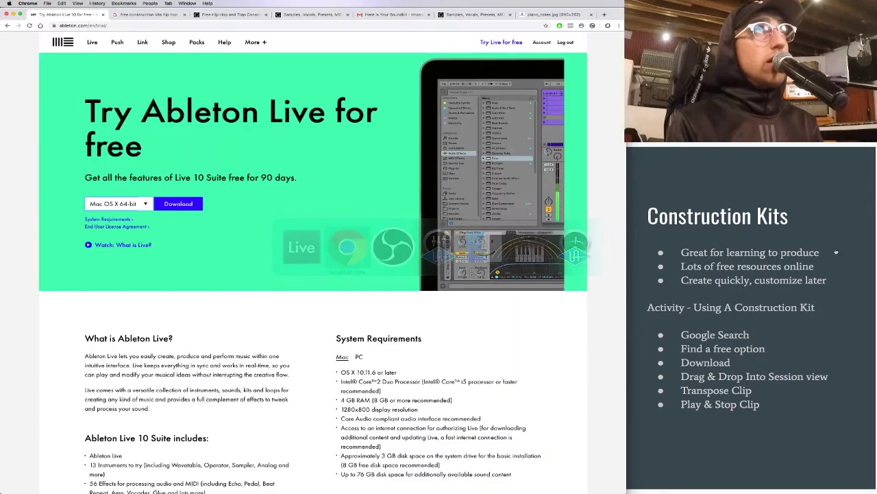
left_click(139, 15)
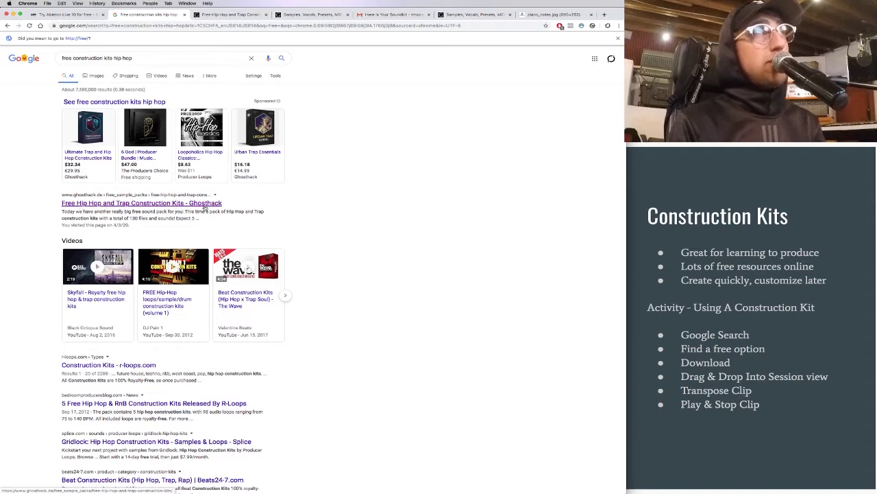
Review Ghosthack's kit page, request confirmation and download e-mail, and download the Free Hip Hop and Trap Construction Kits.
left_click(231, 11)
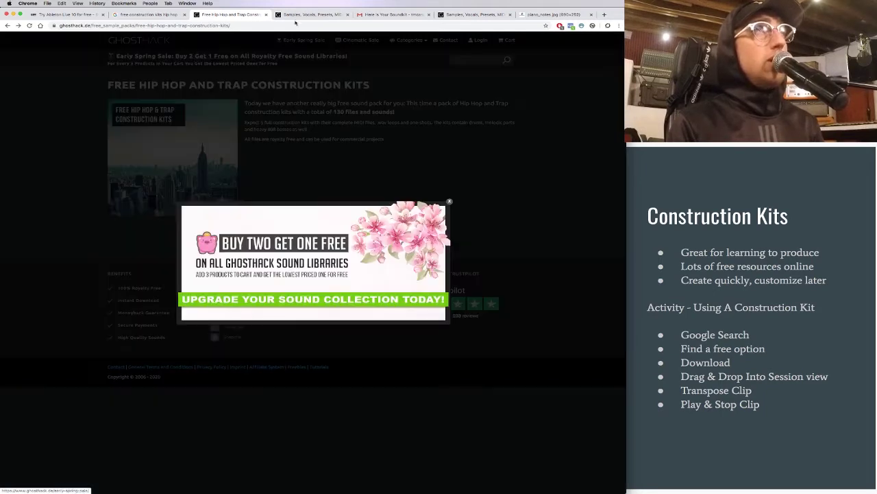
left_click(311, 15)
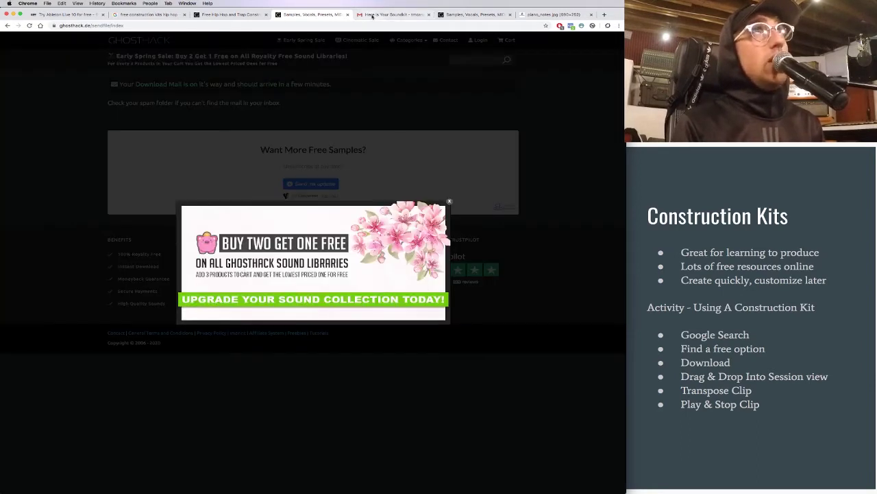
left_click(363, 14)
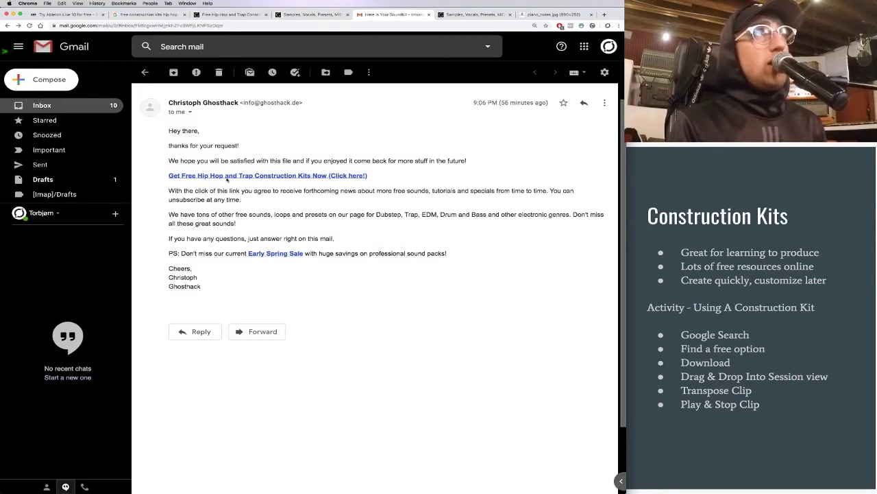
left_click(471, 15)
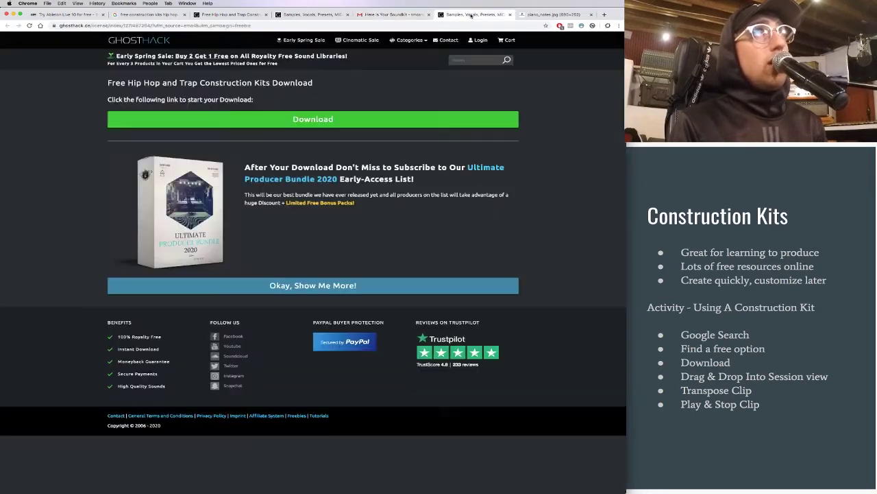
left_click(306, 121)
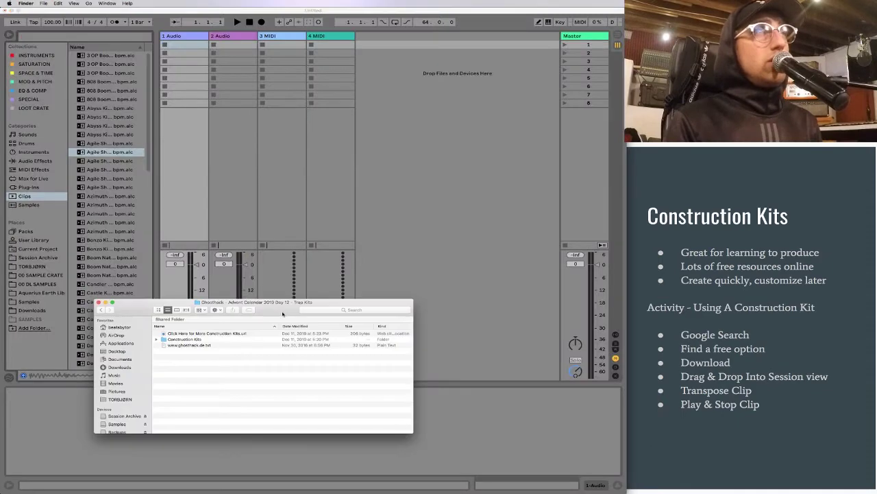
Move the Finder window with the downloaded Ghosthack Trap Kits folder clear of the Session View clip slots.
left_click_drag(278, 313, 485, 366)
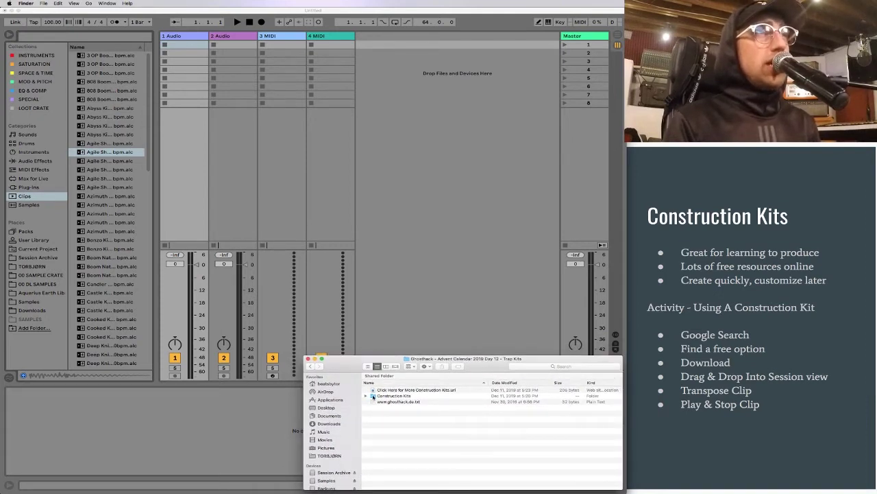
Open the Construction Kits folder and look through the WAV Loops of Holiday Kit 01 - 140bpm - G.
double_click(373, 396)
left_click_drag(418, 360, 406, 322)
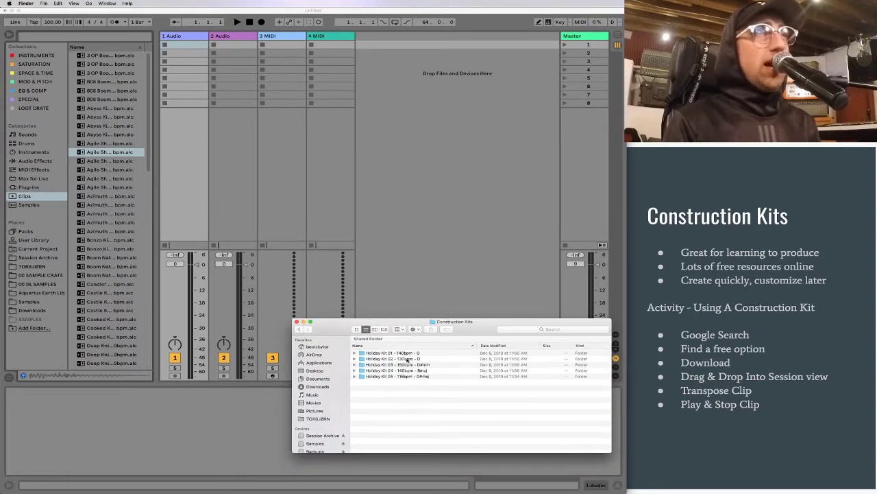
left_click(354, 352)
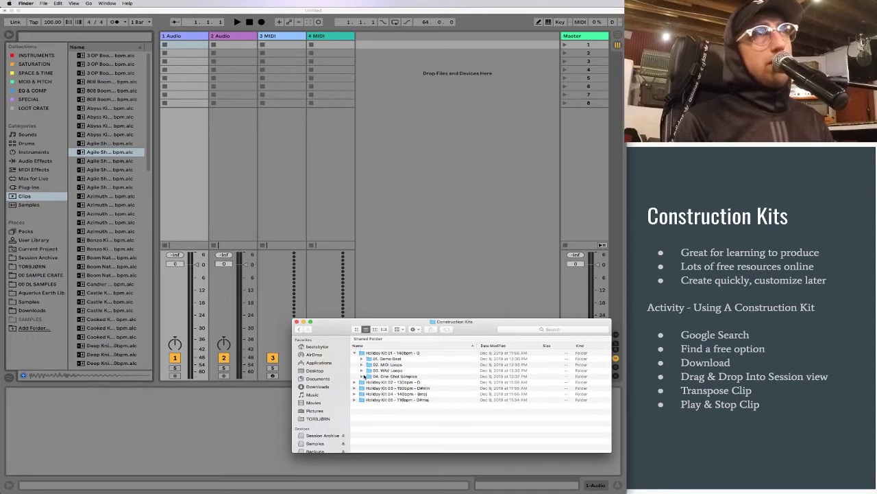
left_click(361, 371)
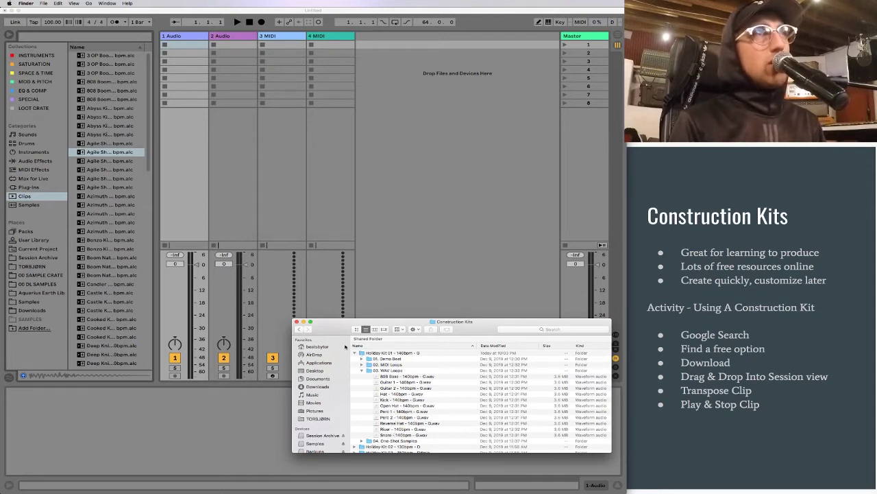
left_click(354, 353)
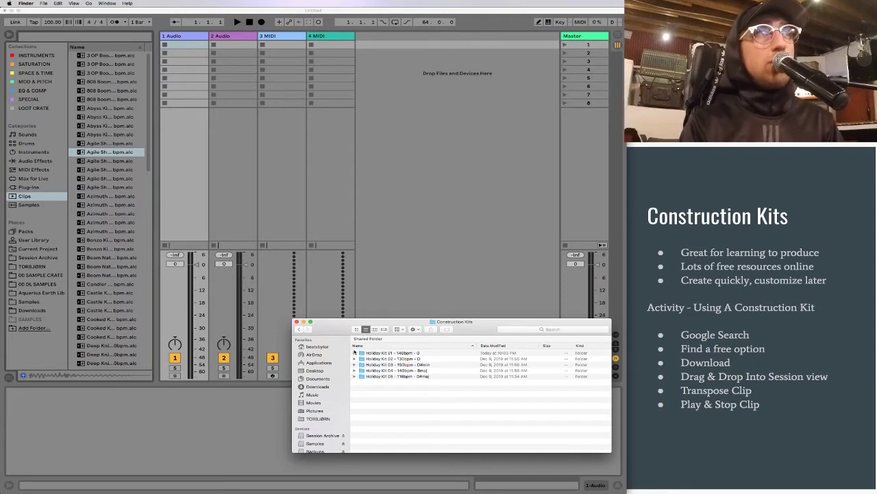
Compare the tempo and key in the folder names of Holiday Kit 01 and Holiday Kit 04.
left_click(397, 356)
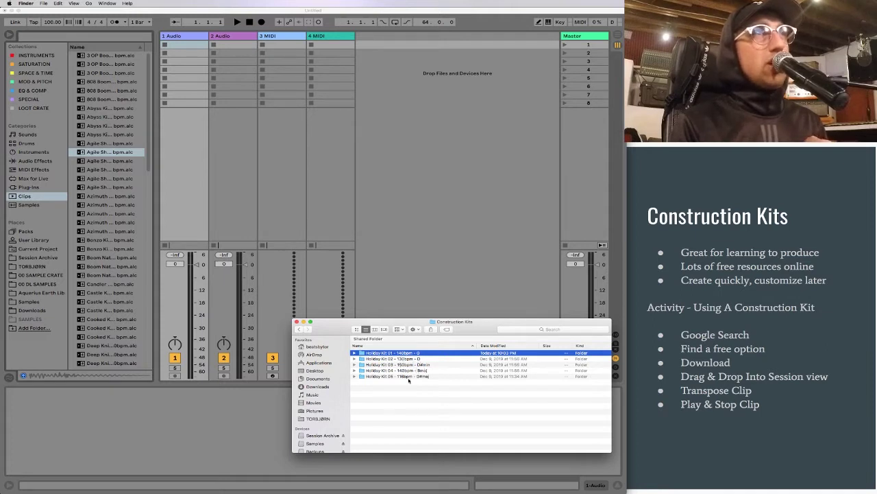
left_click(404, 370)
left_click(405, 352)
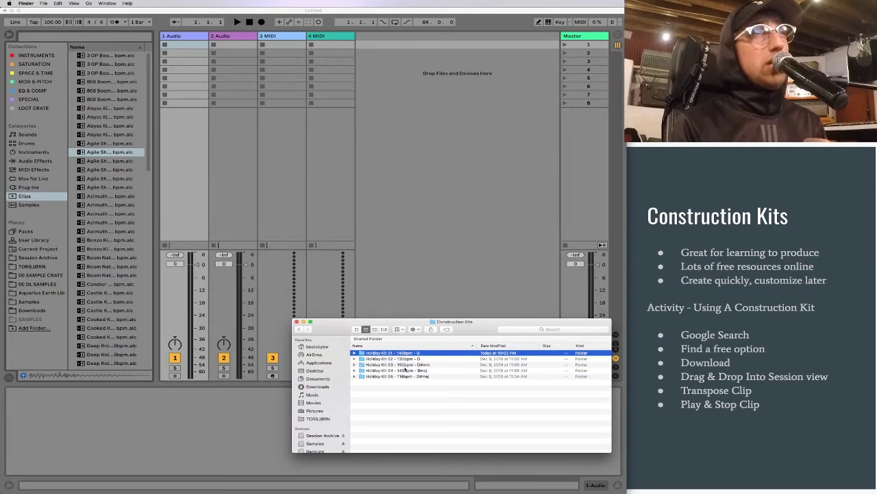
left_click(406, 371)
left_click(406, 352)
left_click(408, 370)
left_click(408, 353)
left_click(410, 370)
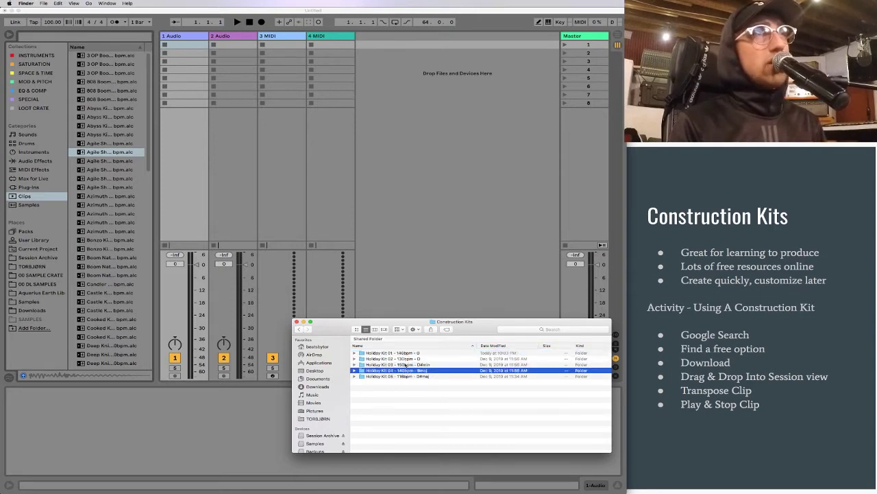
Place the Kick and Snare WAV loops from Holiday Kit 01 in the first scene on two new audio tracks.
key("alt+Right")
key("super+Tab")
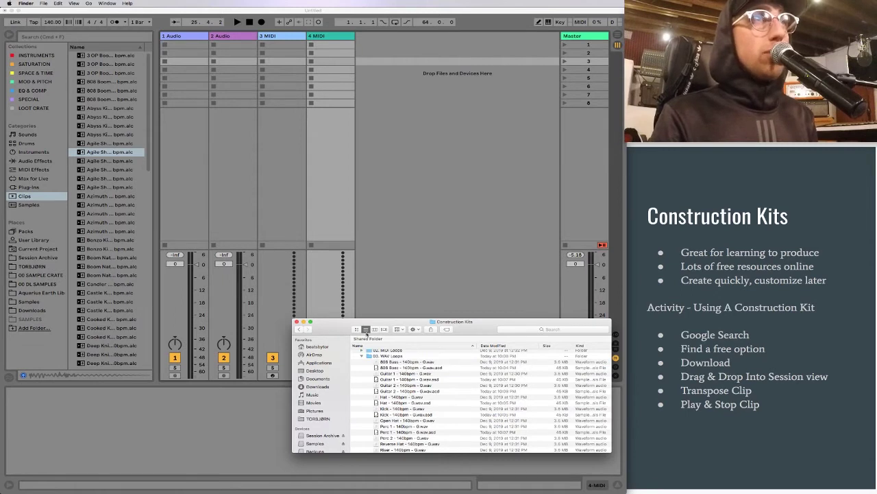
scroll(379, 384, "up", 2)
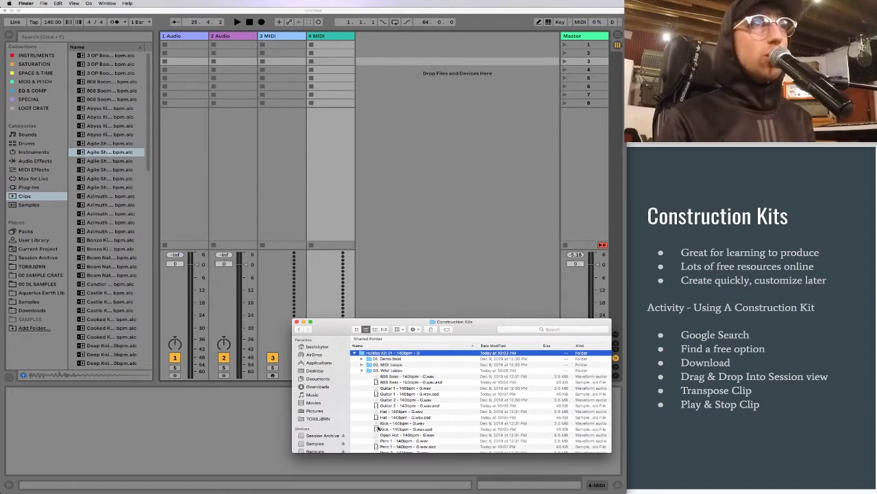
left_click_drag(377, 423, 379, 45)
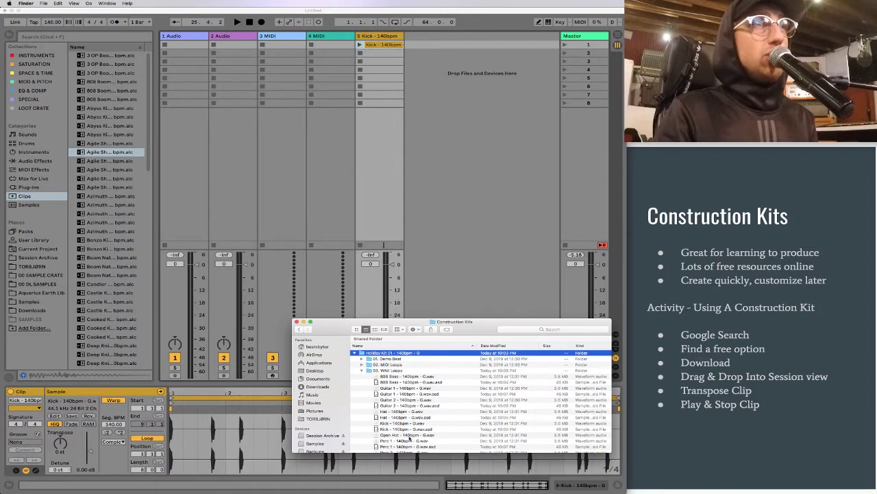
scroll(411, 439, "down", 3)
left_click_drag(384, 431, 415, 58)
Add the Hat, Open Hat and Perc 1 WAV loops to the first scene on new audio tracks beside the Snare.
scroll(412, 411, "down", 1)
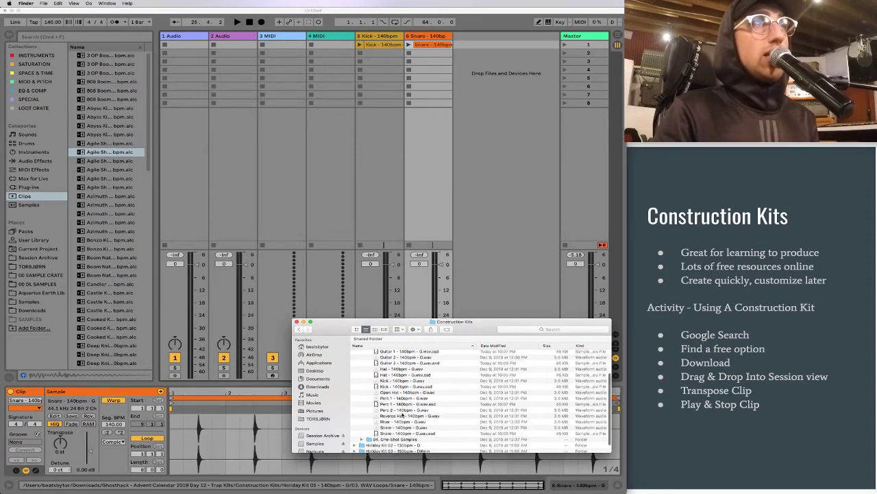
left_click_drag(388, 377, 476, 48)
left_click_drag(392, 396, 508, 45)
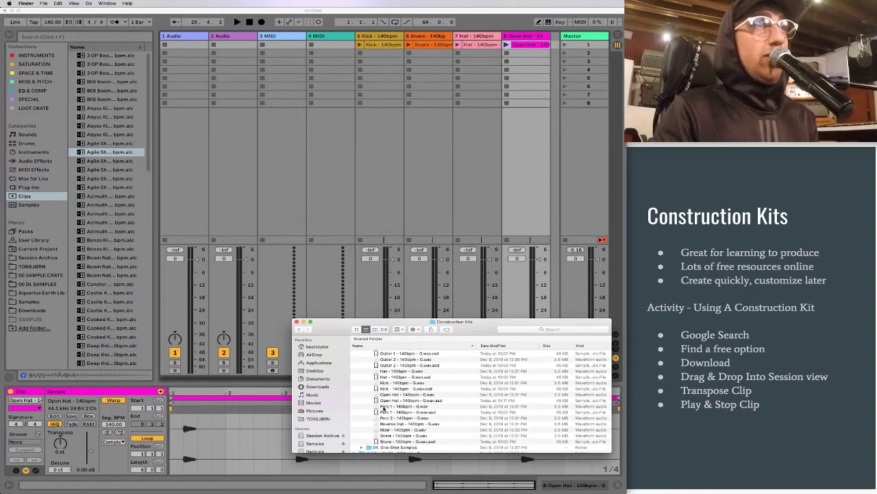
left_click_drag(387, 404, 537, 46)
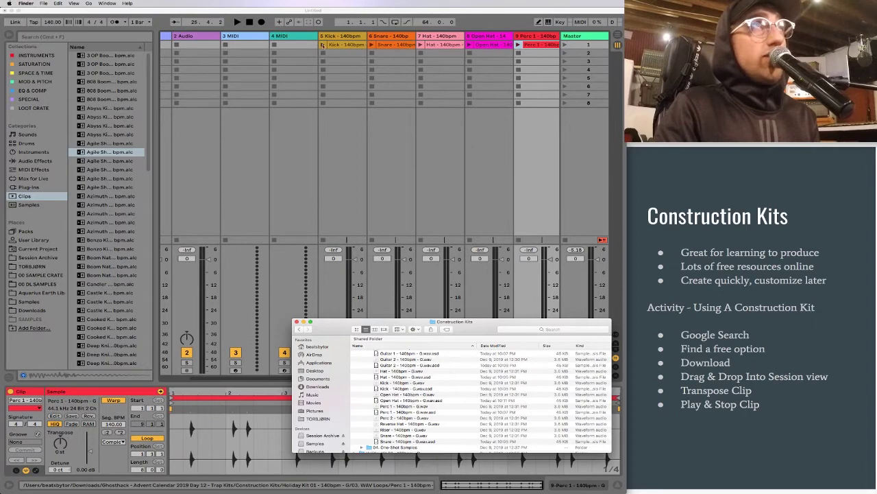
Play the Kick, Snare, Hat and Open Hat clips one after another, stop playback, and launch the whole first scene.
left_click(322, 45)
left_click(322, 46)
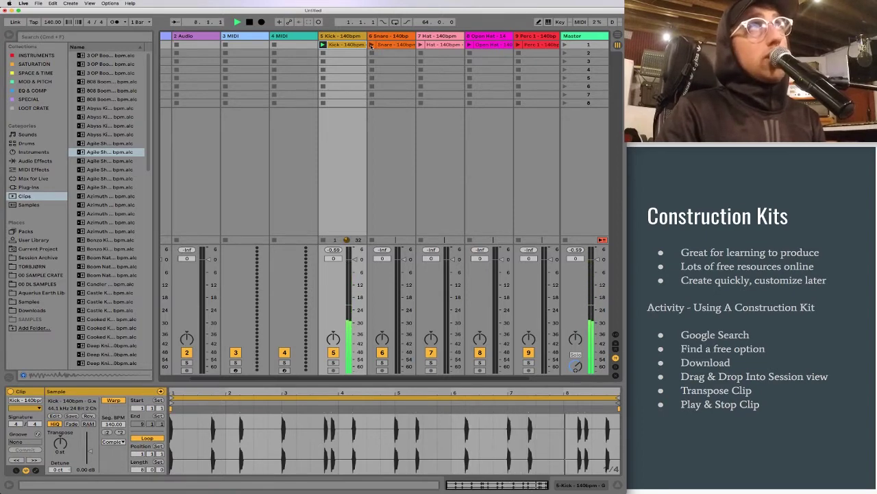
left_click(371, 45)
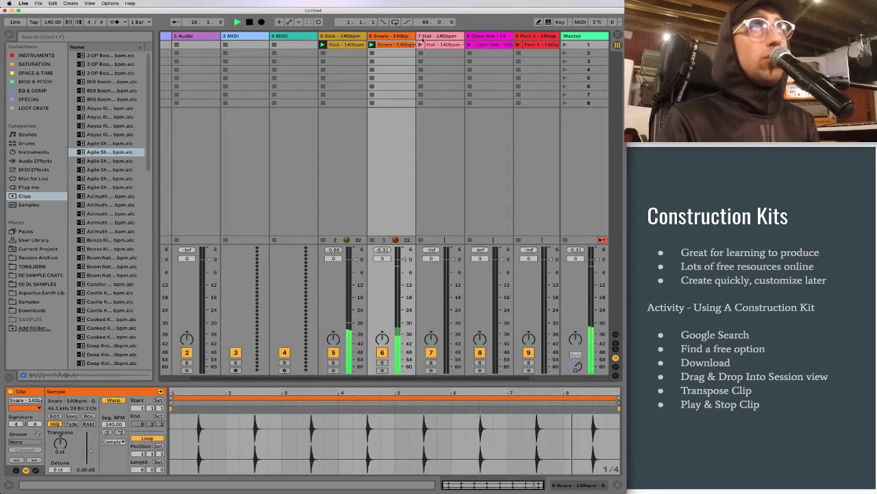
left_click(421, 43)
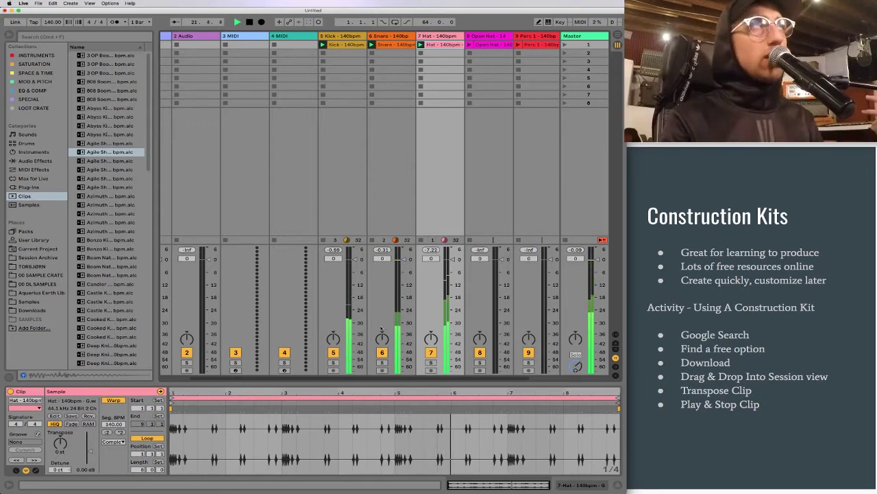
left_click(469, 45)
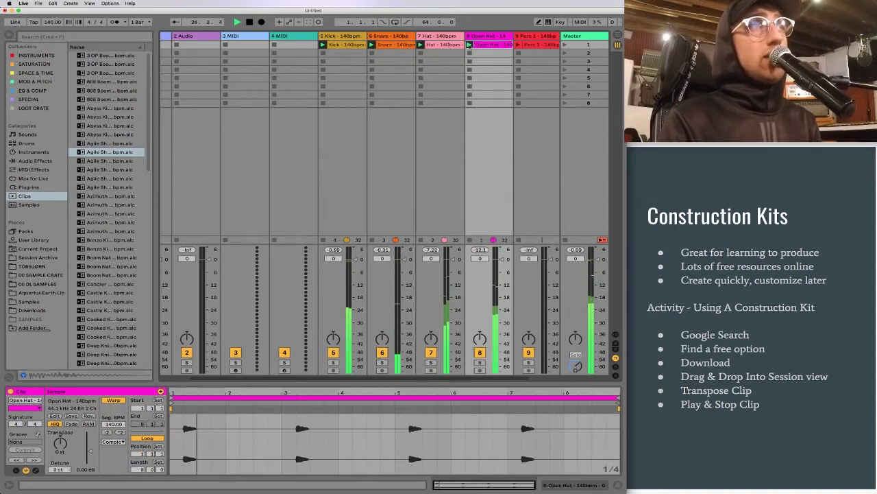
scroll(525, 55, "right", 3)
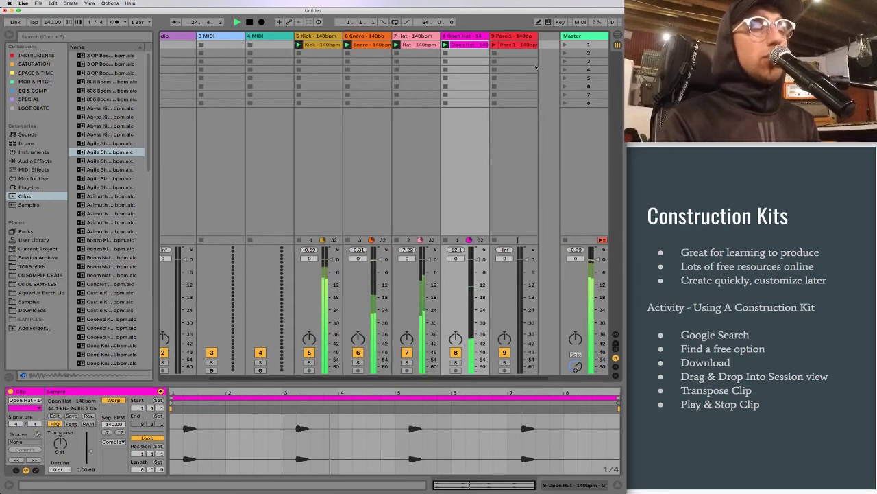
key("space")
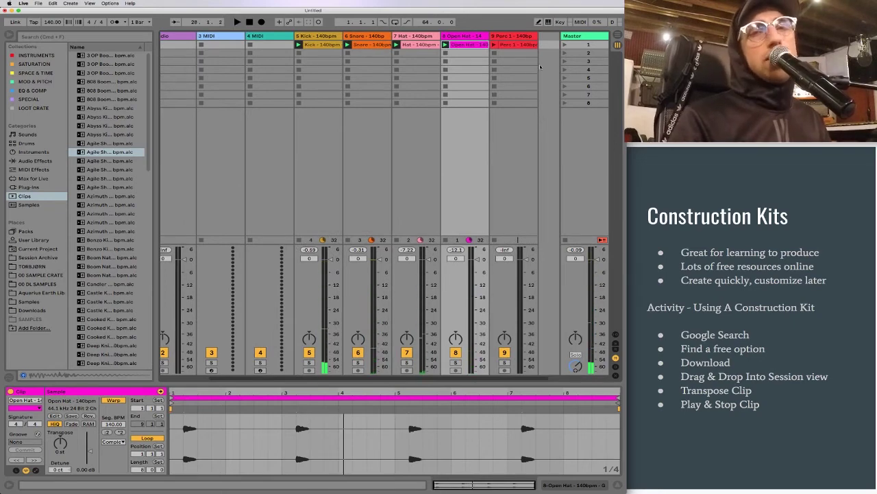
left_click(577, 36)
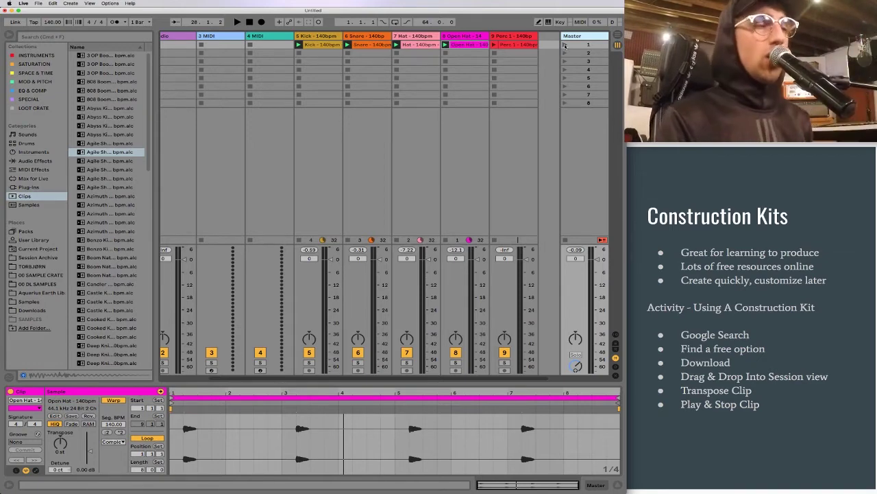
left_click(564, 45)
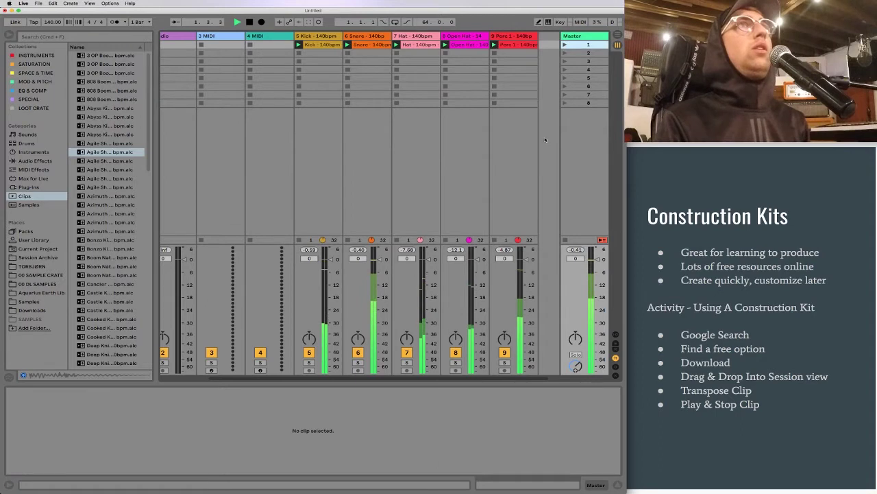
Add the Perc 2 and 808 Bass WAV loops to the first scene on new audio tracks after Perc 1.
scroll(535, 130, "right", 2)
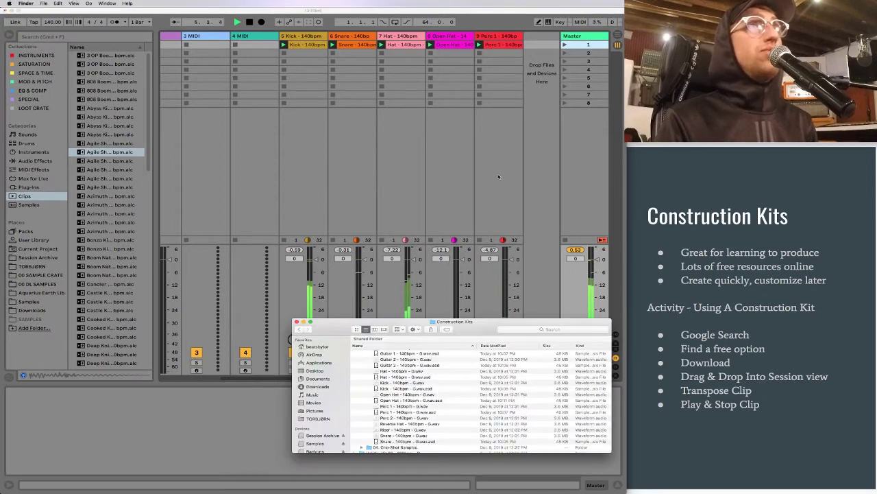
key("super+Tab")
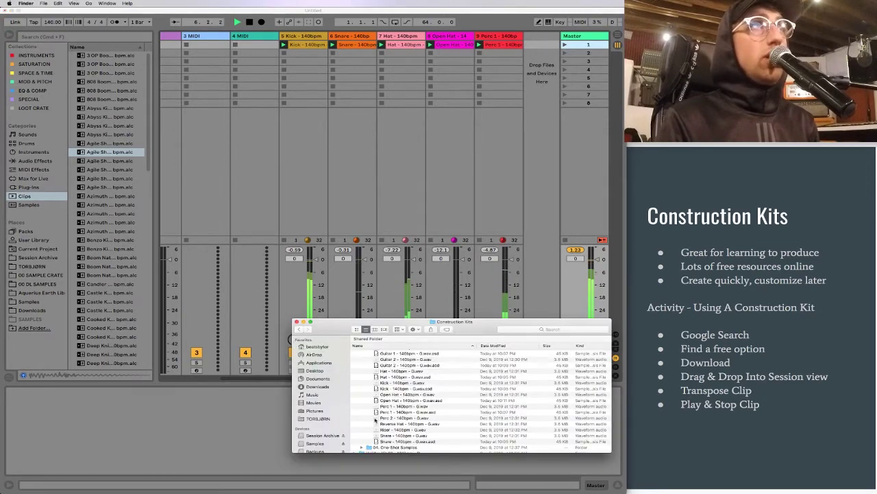
left_click_drag(377, 419, 548, 115)
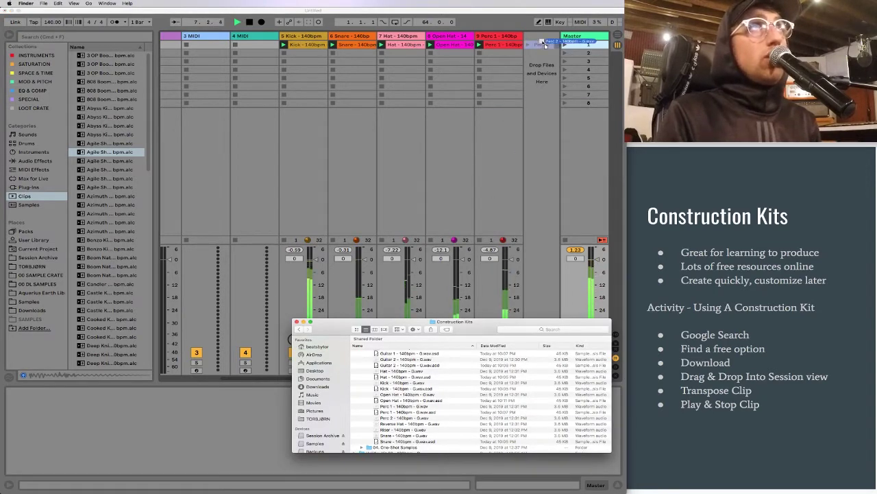
scroll(513, 104, "right", 2)
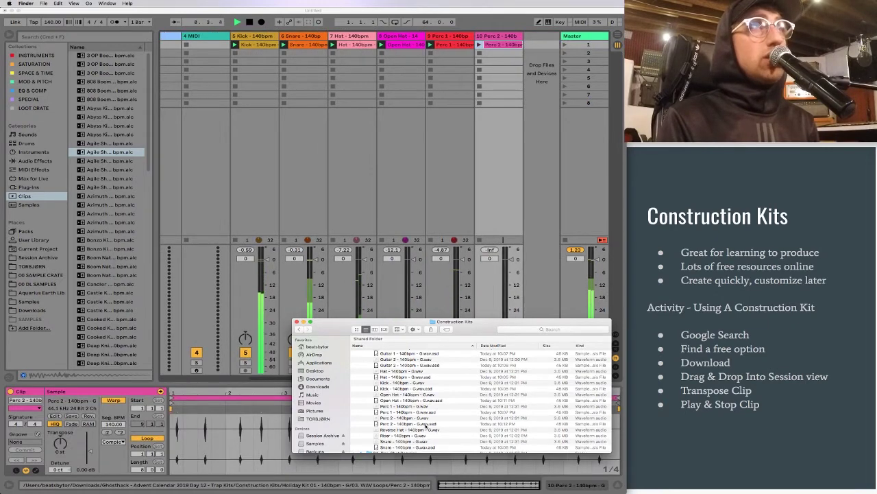
scroll(388, 404, "up", 5)
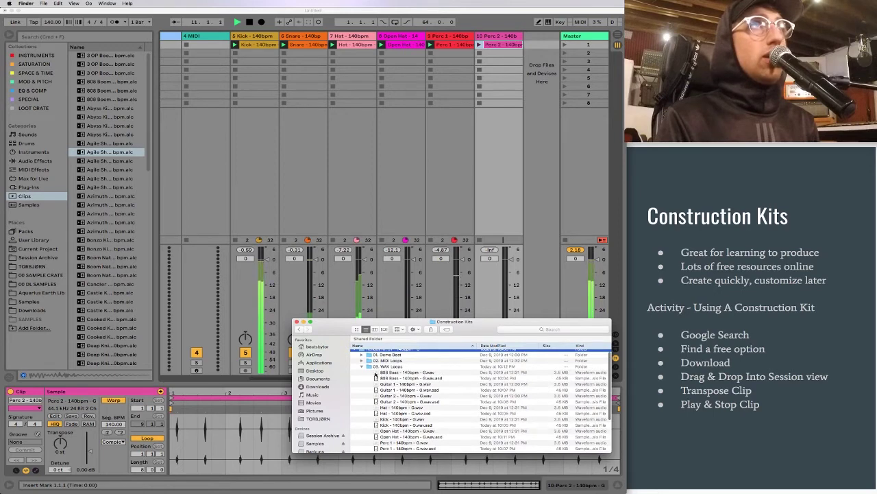
left_click_drag(376, 374, 559, 45)
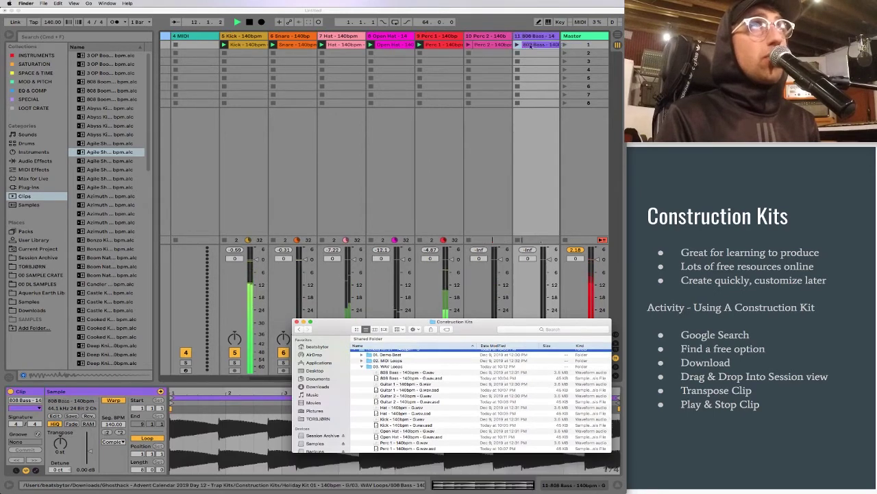
Relaunch the first scene with the added loops, check the Master level during playback, and stop it.
left_click(563, 45)
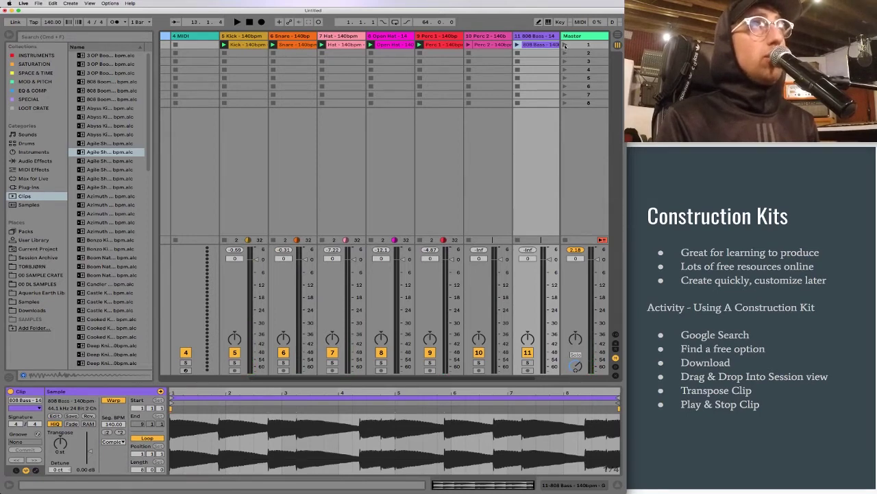
left_click(563, 45)
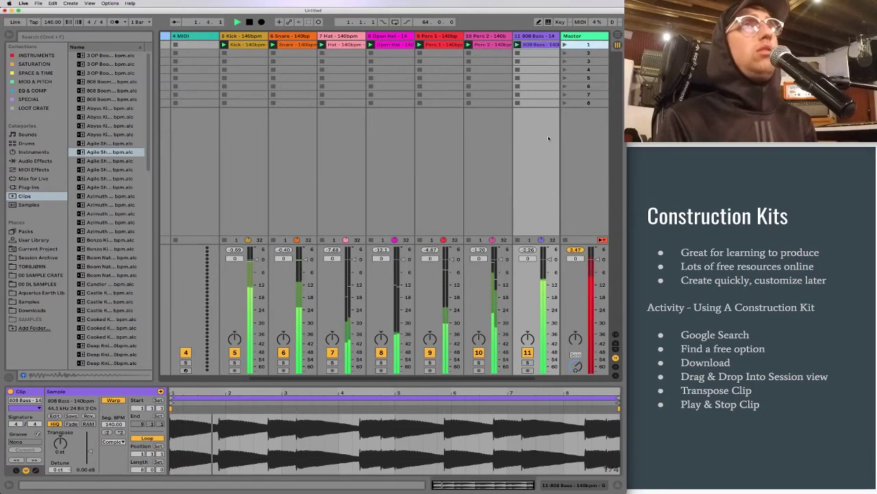
scroll(446, 295, "right", 3)
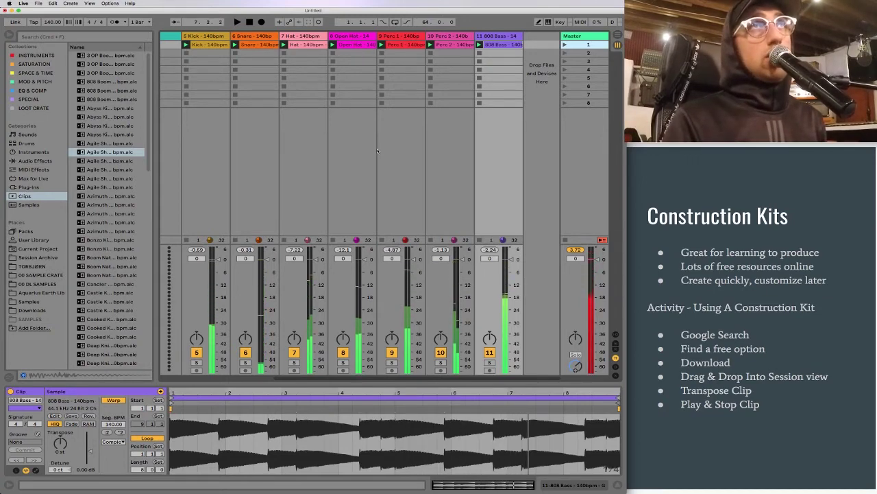
key("space")
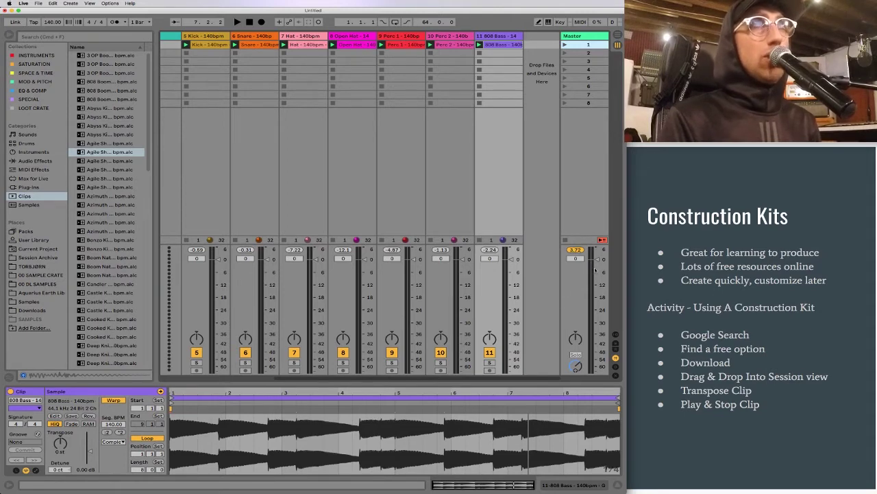
key("space")
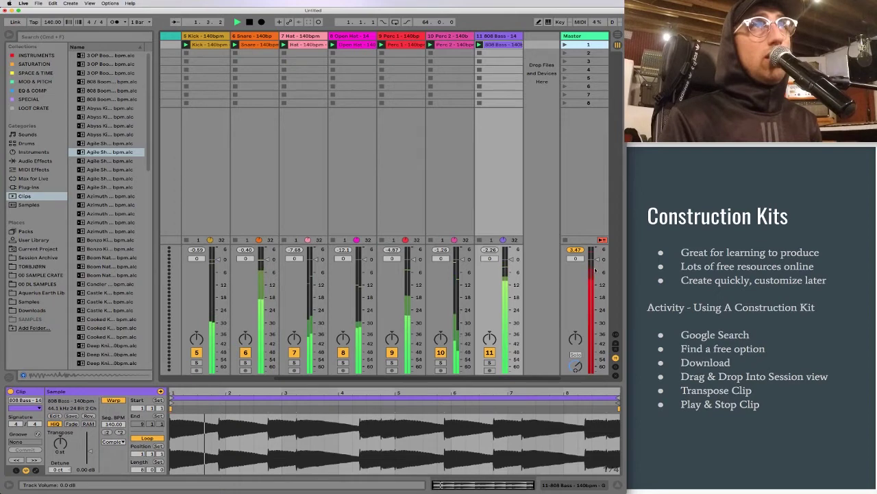
key("space")
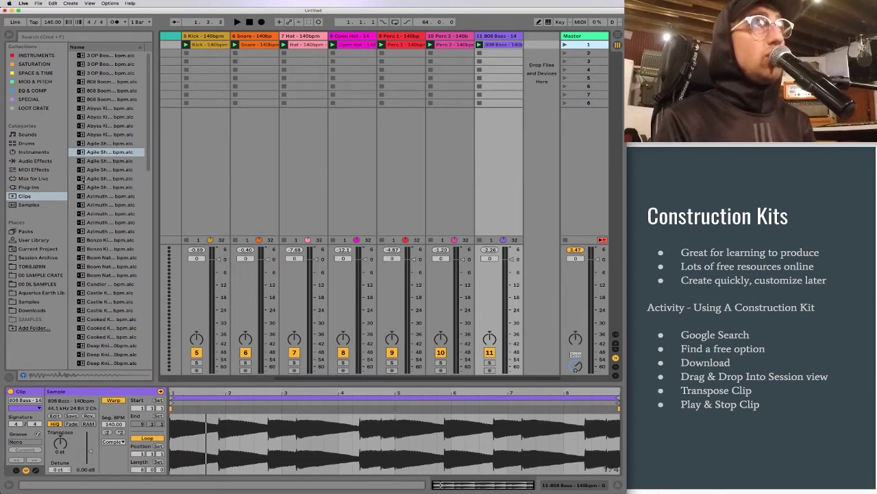
Add the Limiter audio effect to the Master track.
left_click(35, 160)
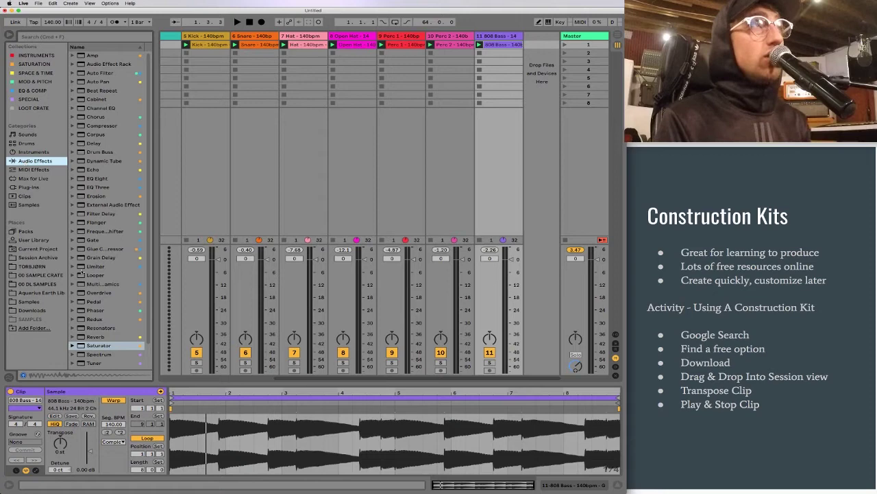
left_click(80, 266)
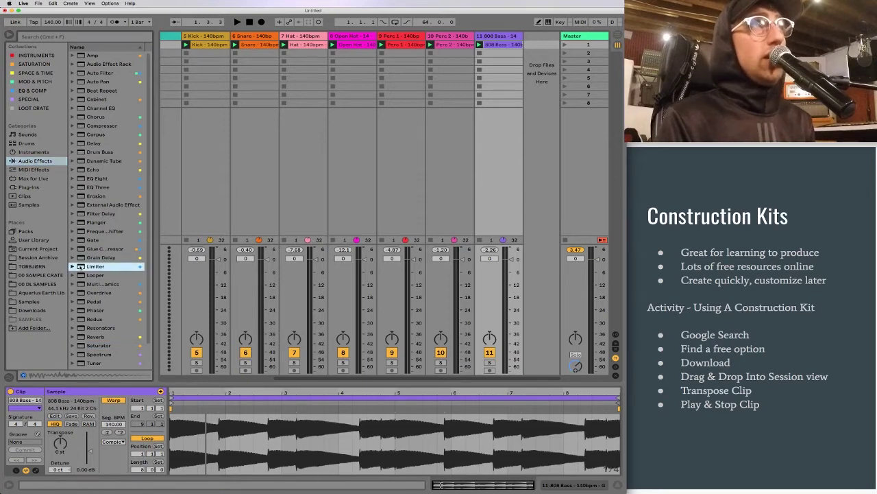
left_click(584, 196)
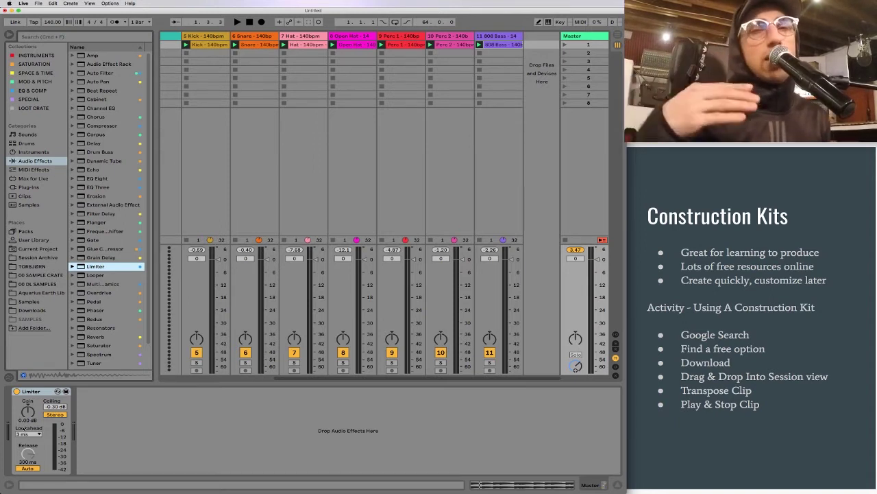
Play the loops twice with the Limiter active, check the Master level, and stop playback.
key("space")
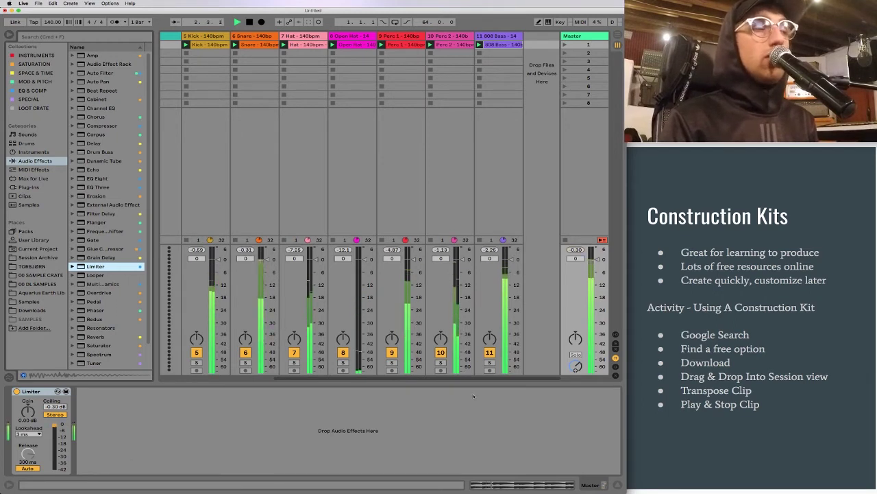
key("space")
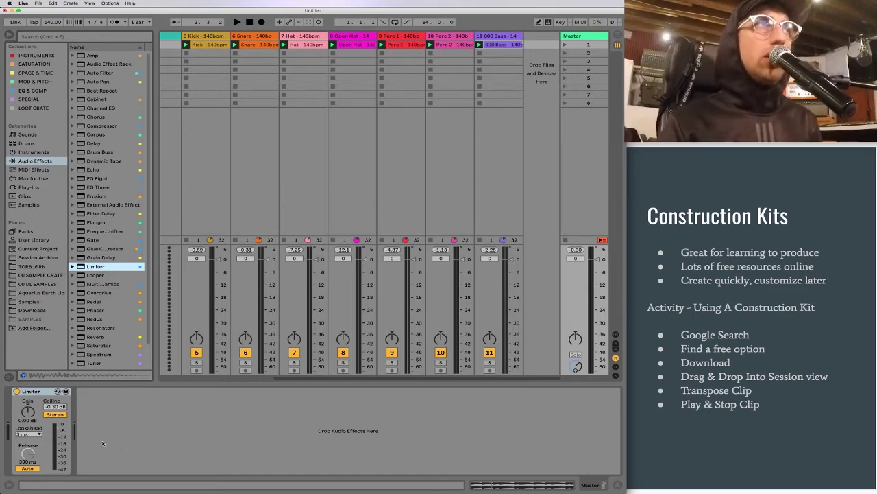
key("space")
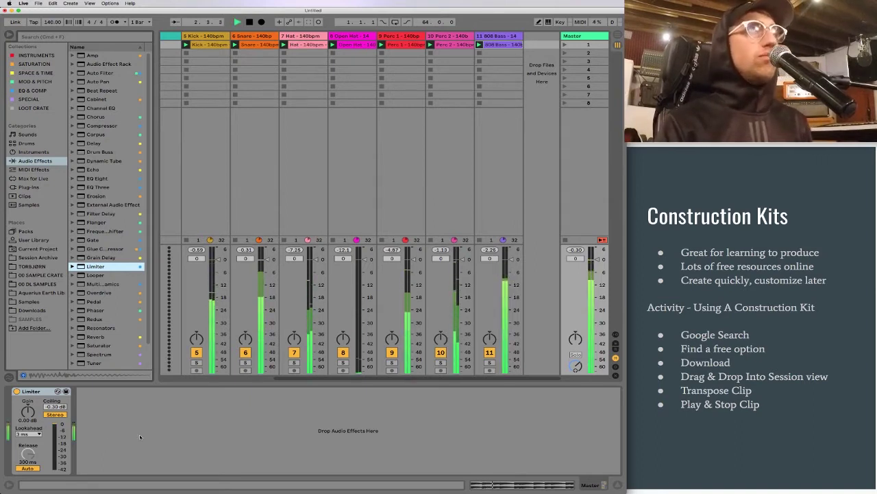
key("space")
Add the Guitar 1 WAV loop to the first scene on a new audio track and Guitar 2 to the slot below it.
key("super+Tab")
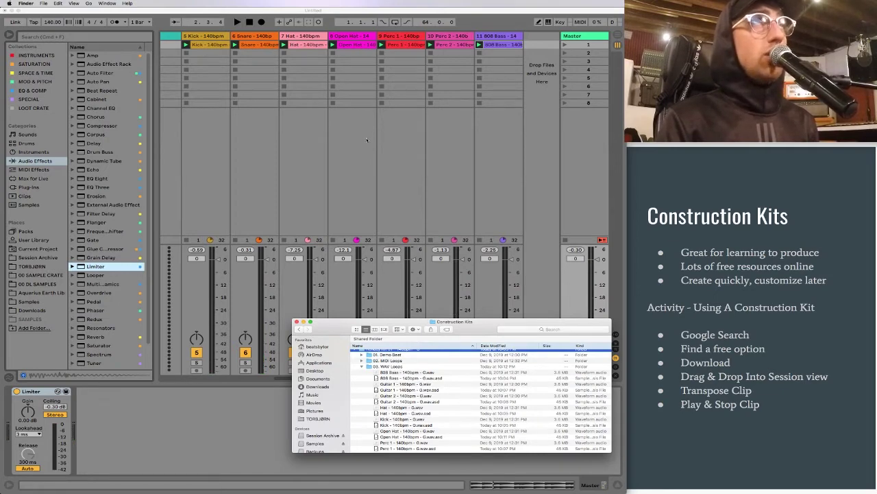
left_click_drag(376, 386, 541, 46)
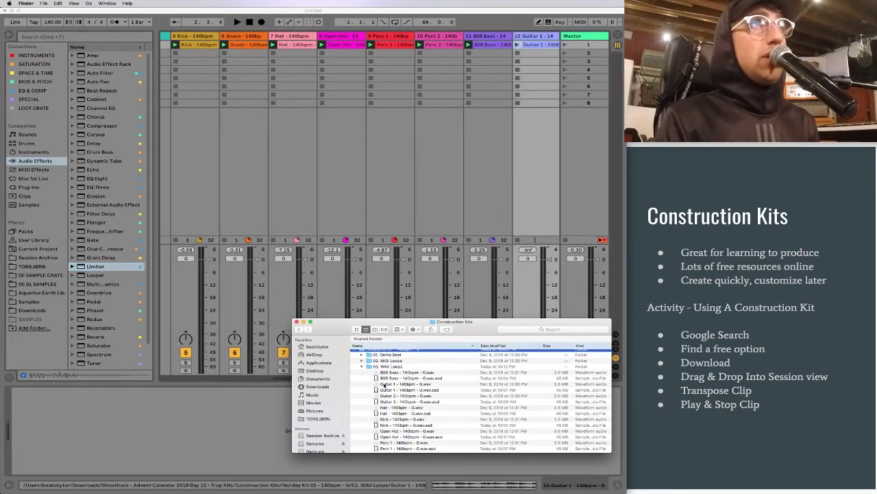
left_click_drag(375, 396, 520, 53)
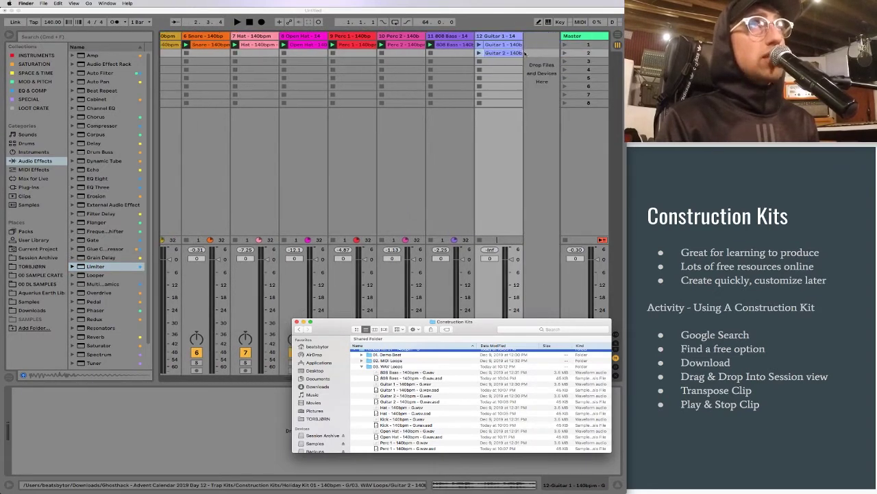
left_click(498, 54)
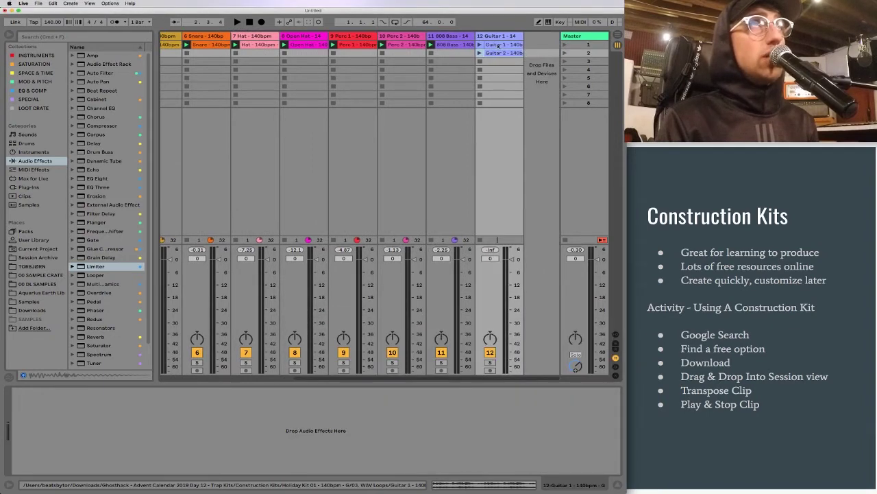
left_click(498, 46)
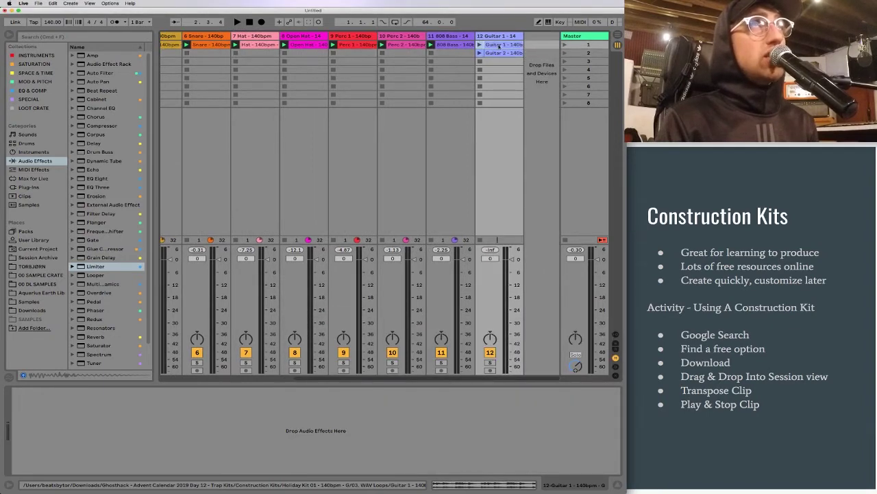
left_click(497, 54)
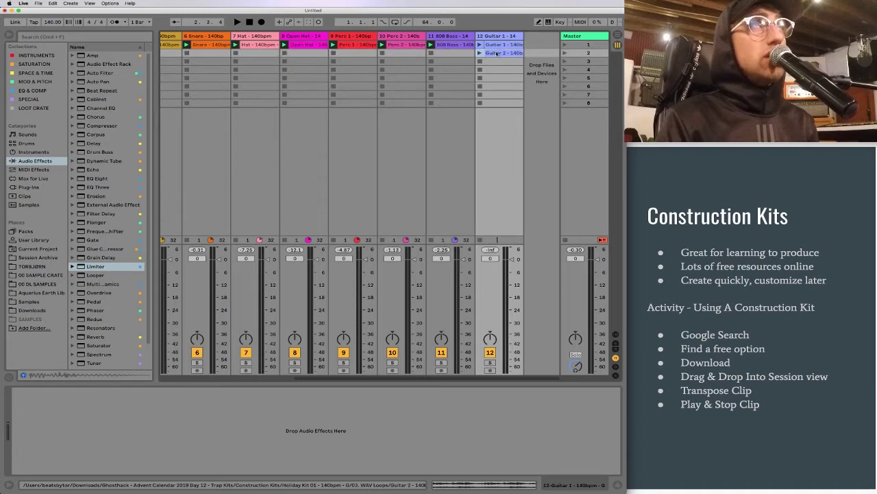
Launch the first scene with the guitar loop included, look over the remaining WAV loops in Finder, and stop playback in Live.
left_click(564, 45)
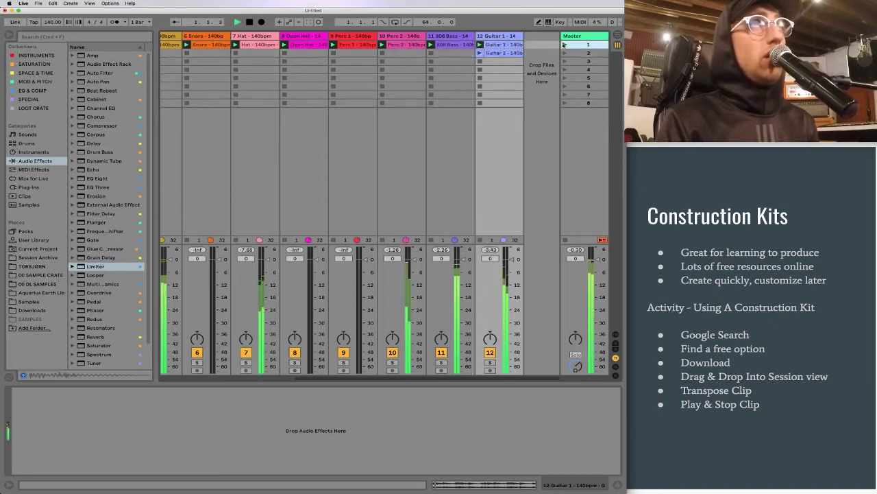
key("super+Tab")
scroll(419, 417, "down", 5)
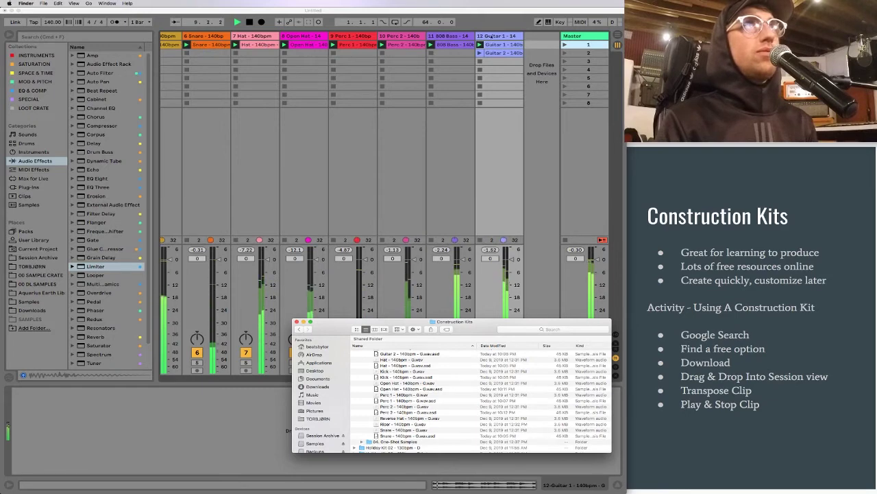
left_click(490, 28)
key("space")
Examine the row of kit tracks from Kick to Guitar 1, singling out the 808 Bass and Guitar 1 tracks as the melodic parts.
scroll(382, 147, "left", 3)
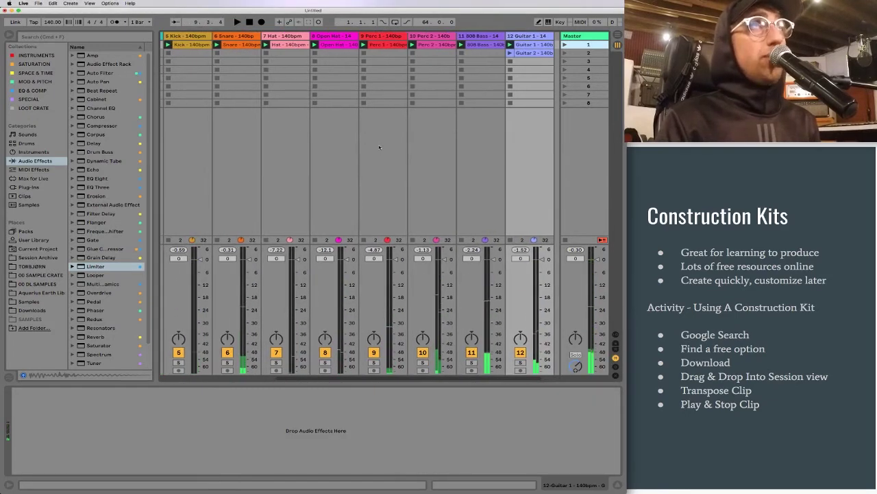
scroll(382, 147, "left", 3)
scroll(381, 145, "right", 3)
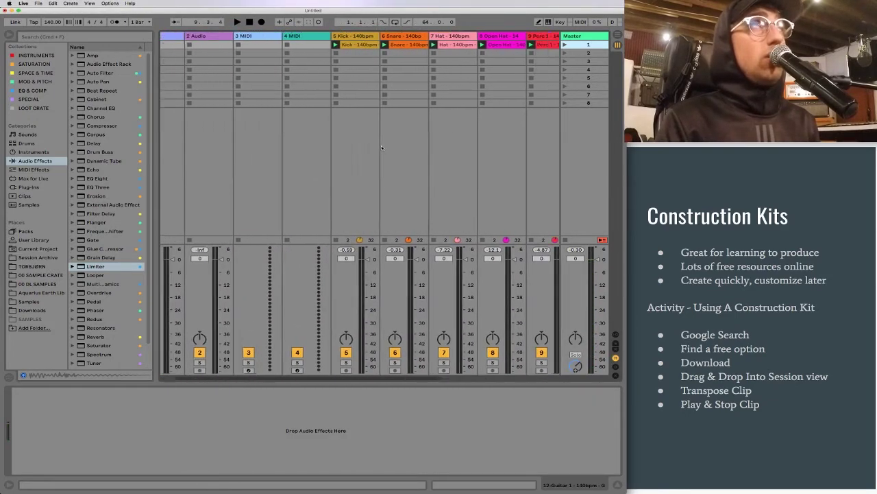
scroll(369, 145, "right", 2)
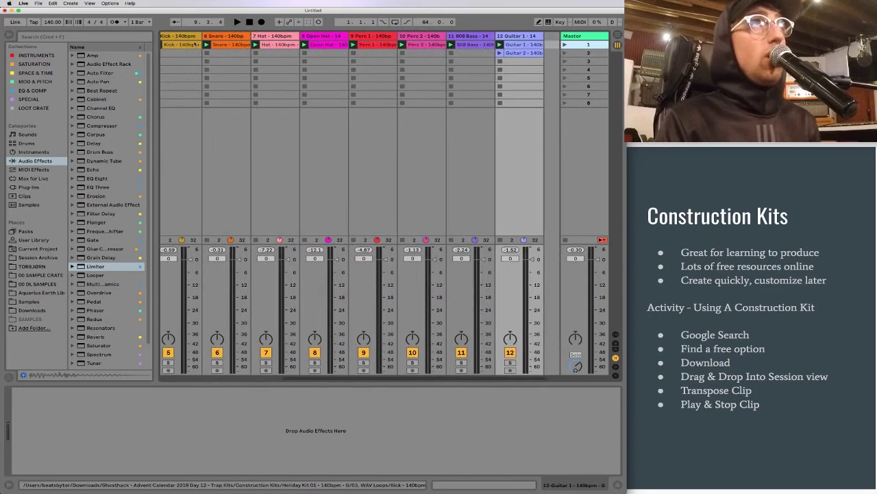
scroll(328, 70, "right", 1)
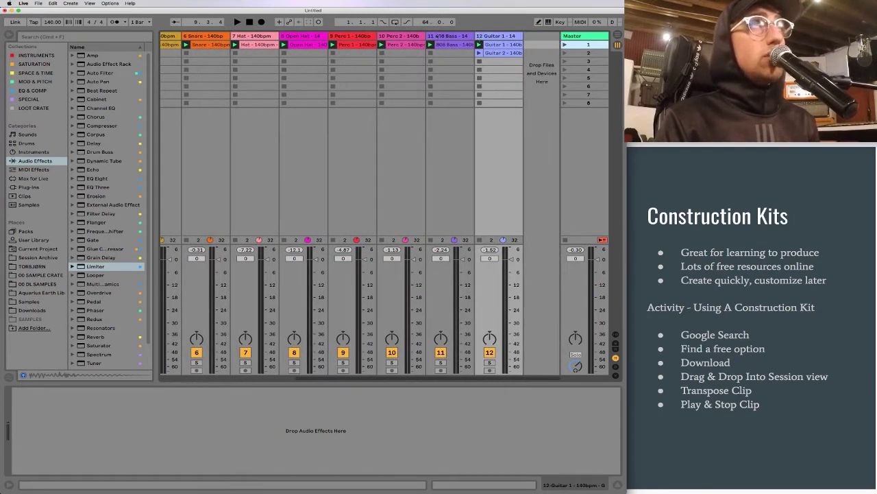
left_click(446, 36)
left_click(503, 37)
scroll(435, 80, "left", 2)
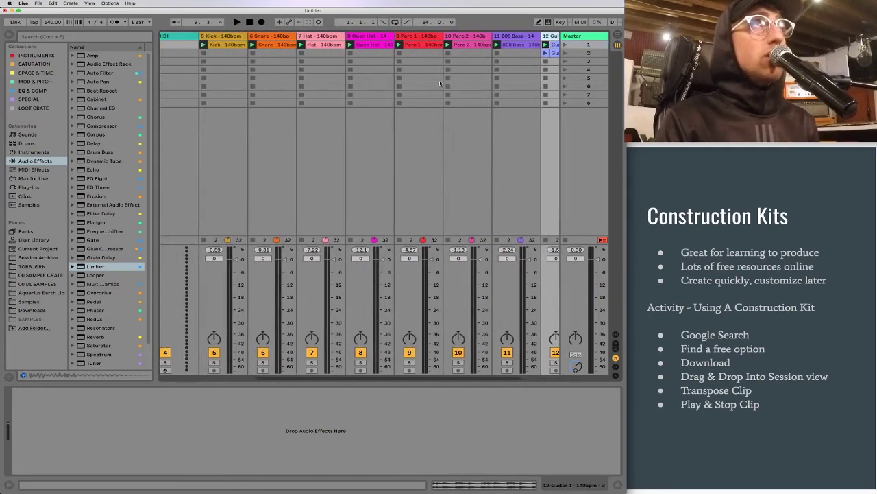
scroll(435, 80, "right", 1)
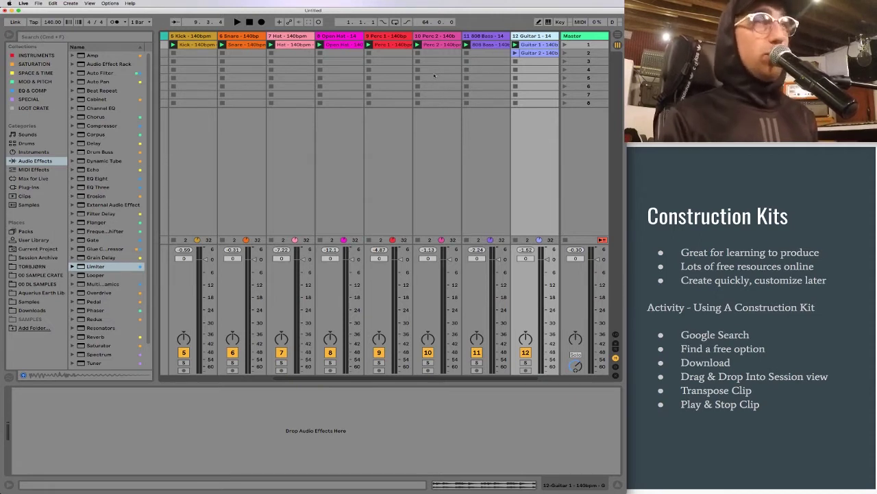
scroll(430, 92, "right", 2)
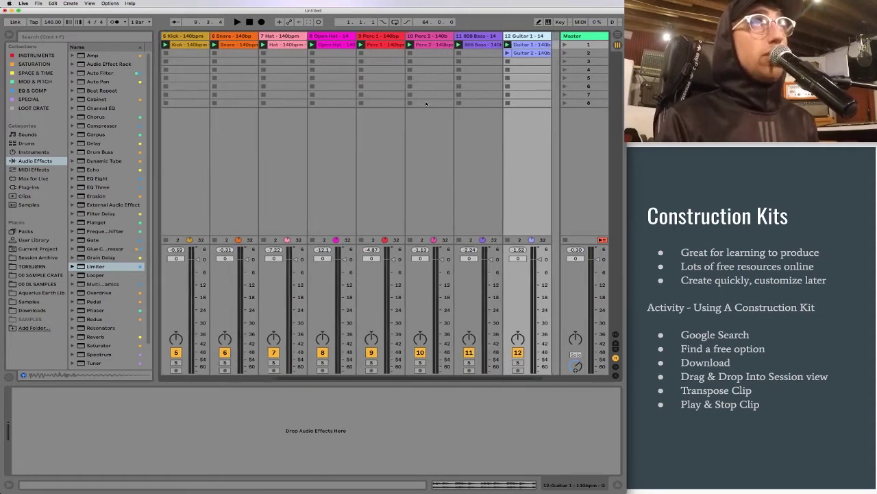
scroll(425, 103, "left", 1)
Switch to Finder, collapse the Holiday Kit 01 folder and examine the tempo and key in the construction kit folder names.
key("super+Tab")
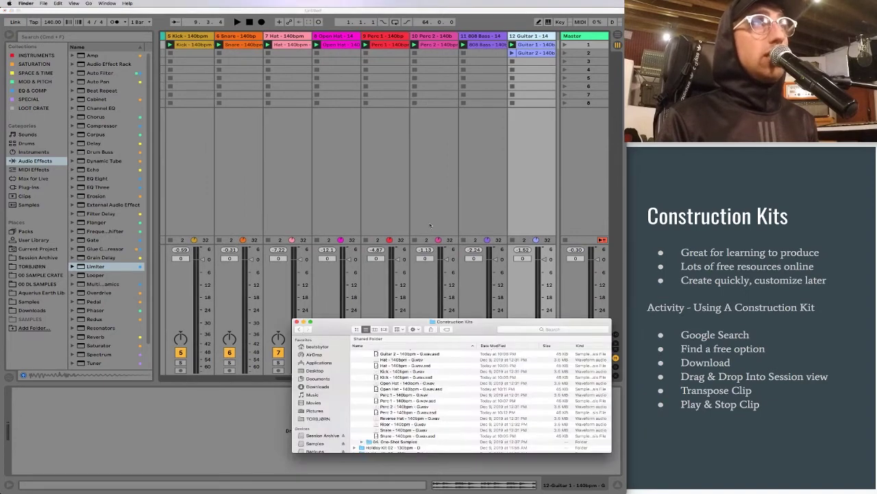
scroll(405, 412, "down", 3)
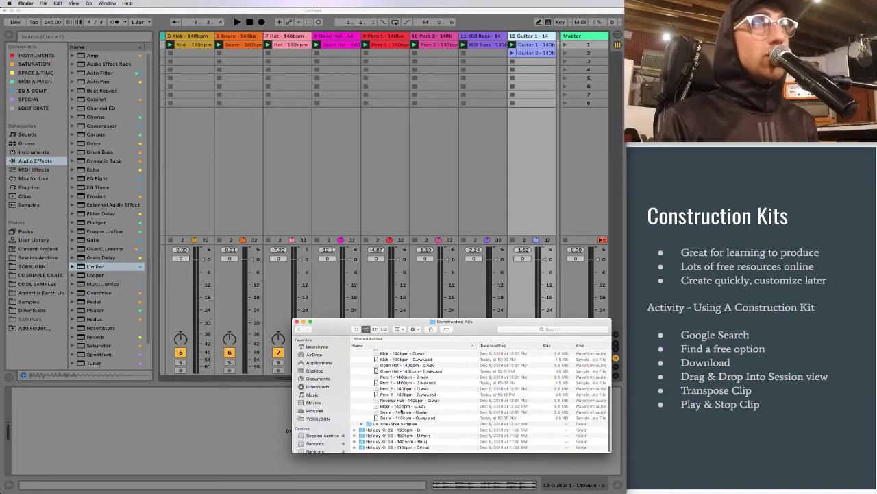
left_click(409, 444)
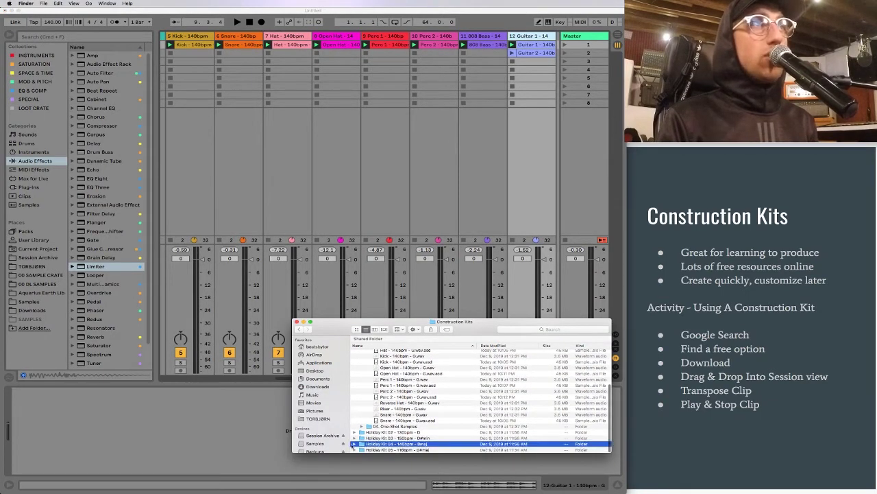
scroll(354, 439, "up", 10)
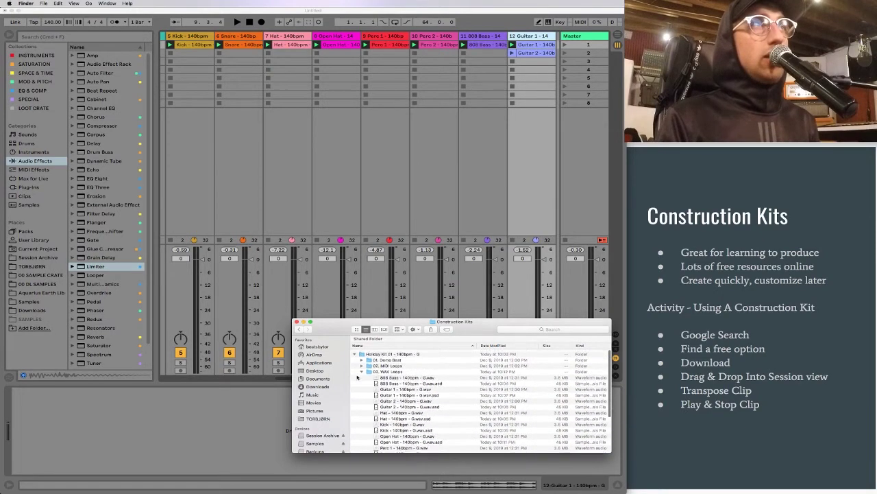
left_click(356, 352)
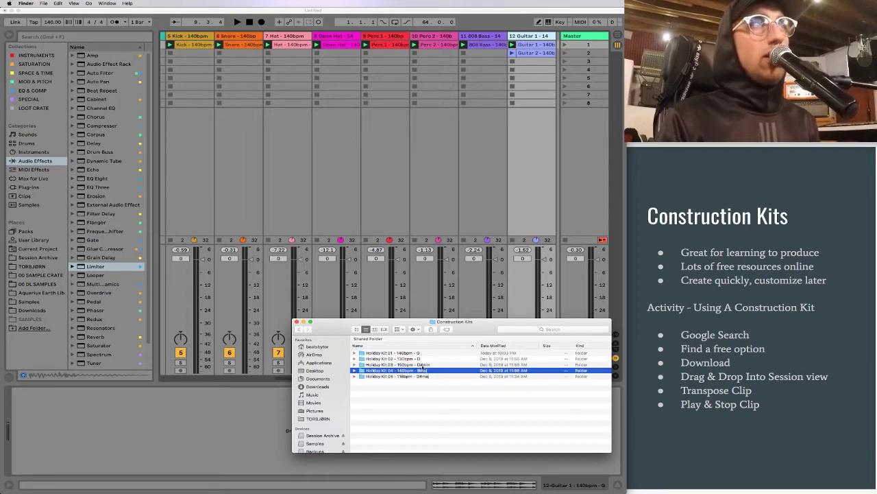
left_click(429, 353)
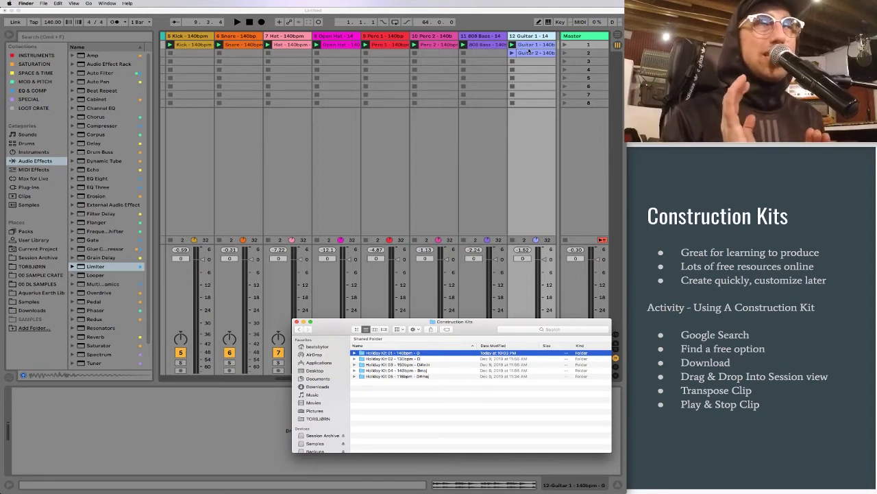
Return to Ableton Live and select the Guitar 1 clip in the first scene.
scroll(529, 50, "right", 1)
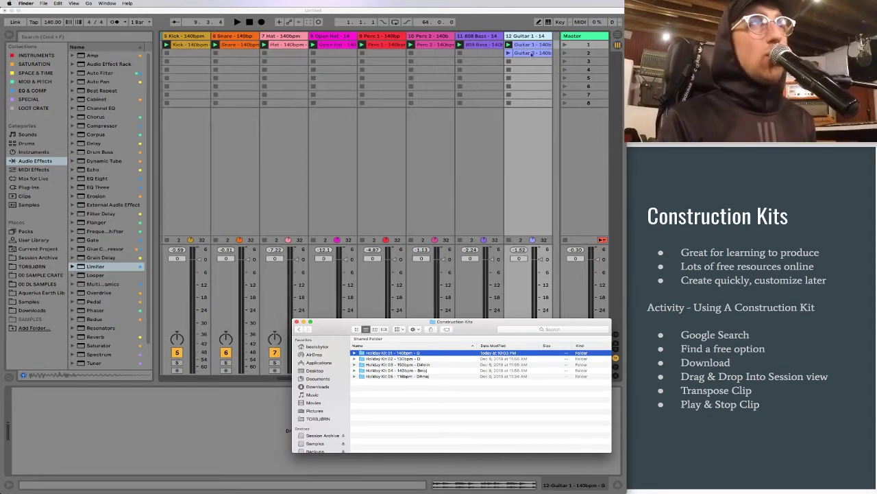
scroll(358, 132, "left", 2)
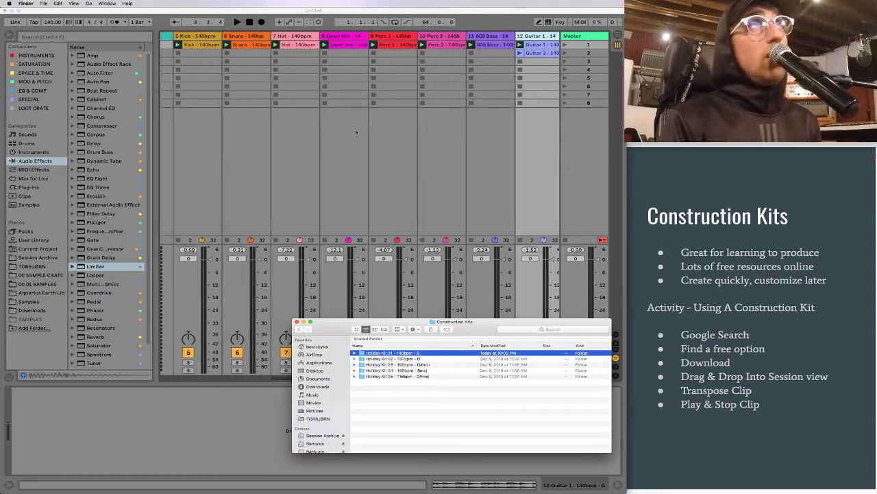
left_click(485, 22)
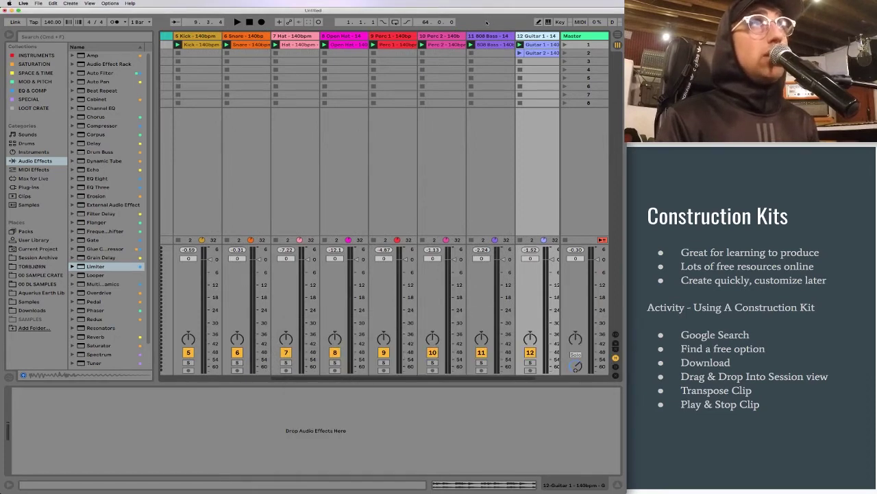
scroll(438, 134, "right", 2)
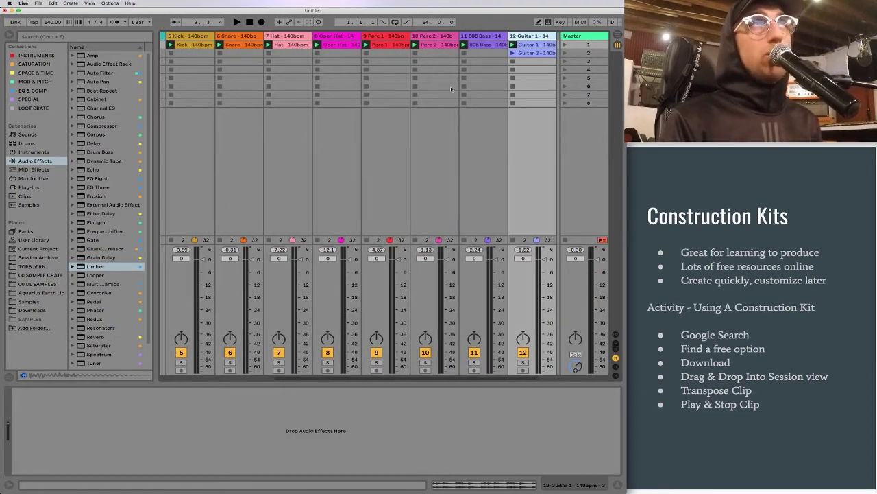
left_click(537, 45)
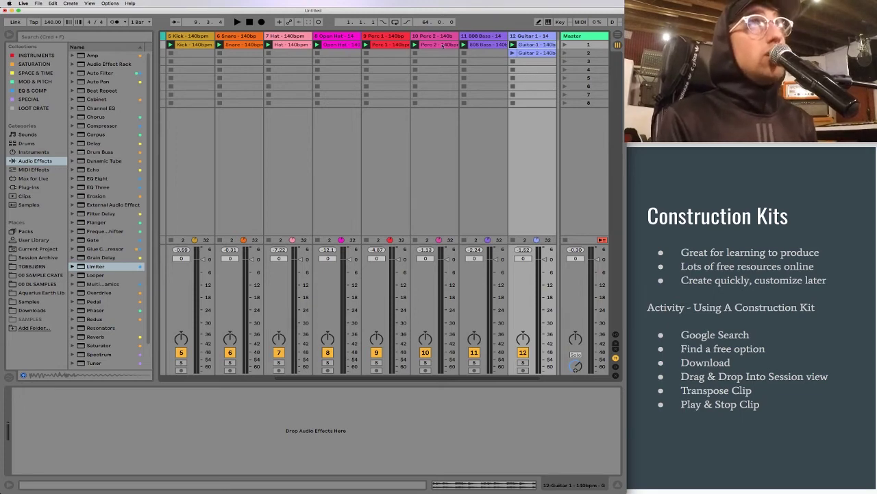
Switch to Chrome to examine the note names in the piano_notes.jpg keyboard chart, and return to Ableton Live.
key("super+Tab")
key("super+Tab")
key("super+Tab")
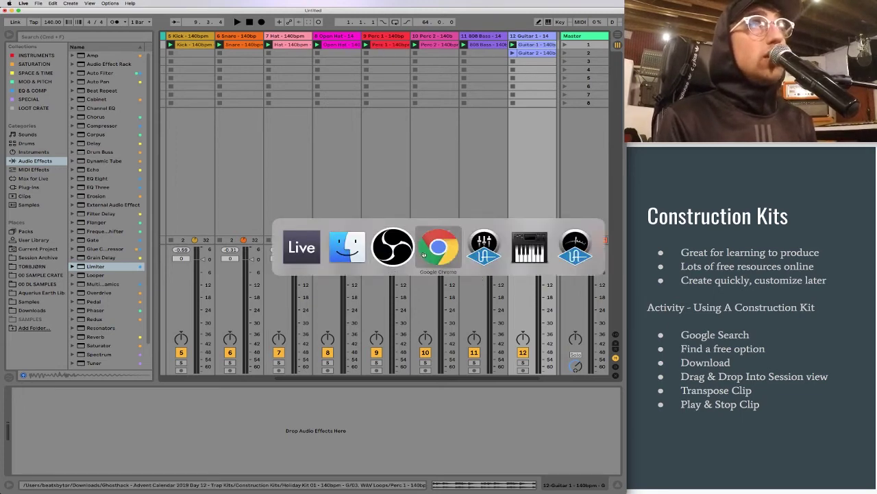
left_click(560, 18)
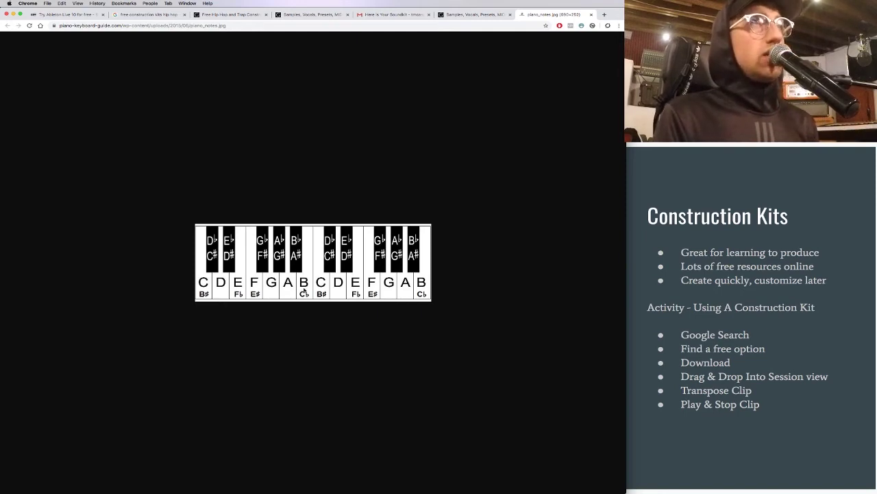
key("super+Tab")
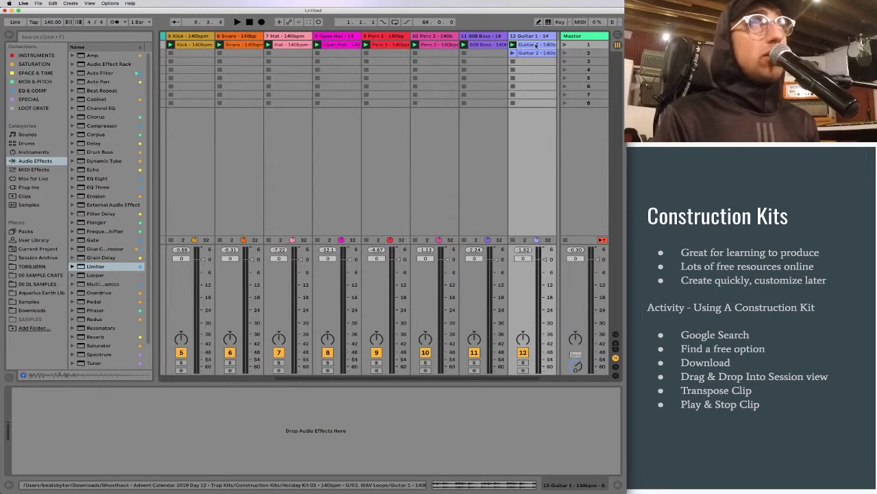
Launch the Guitar 1 clip on its own, try transposing it to -8 st and return it to 0 st.
left_click(536, 45)
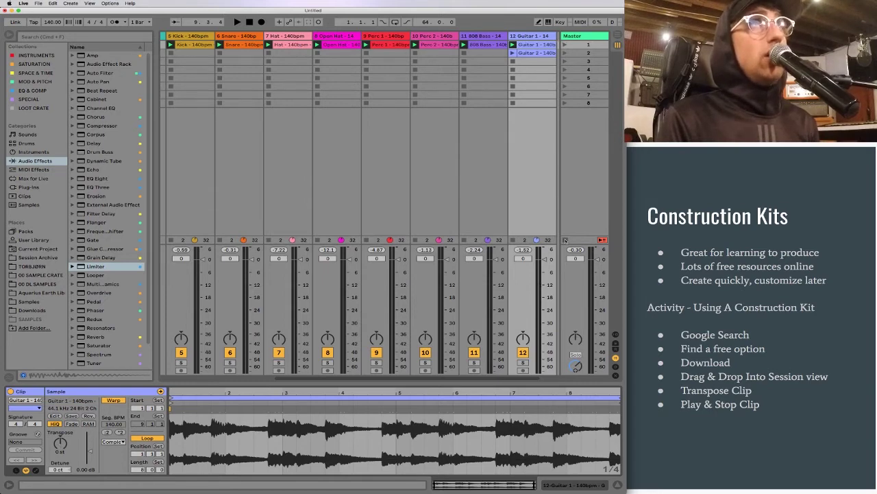
key("space")
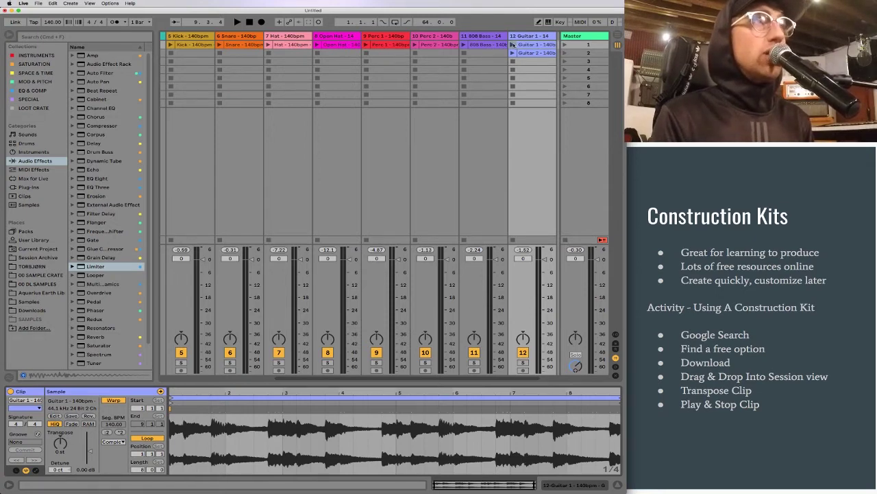
left_click(512, 45)
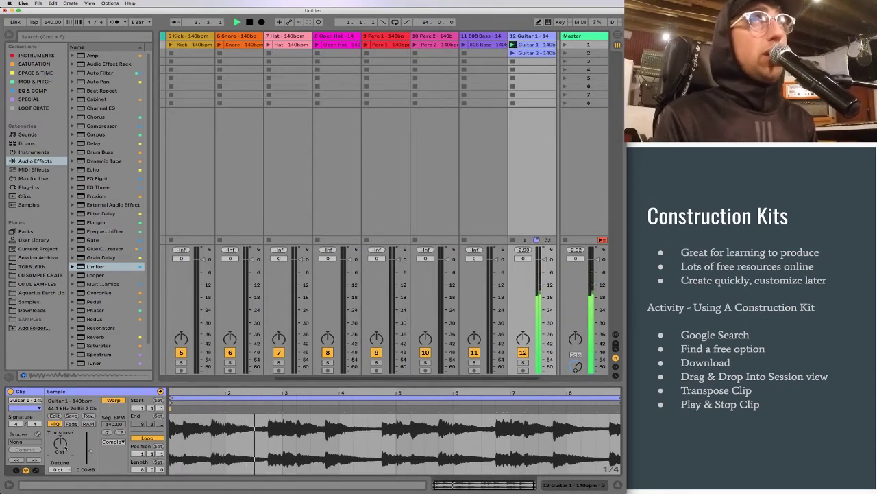
left_click_drag(62, 444, 70, 457)
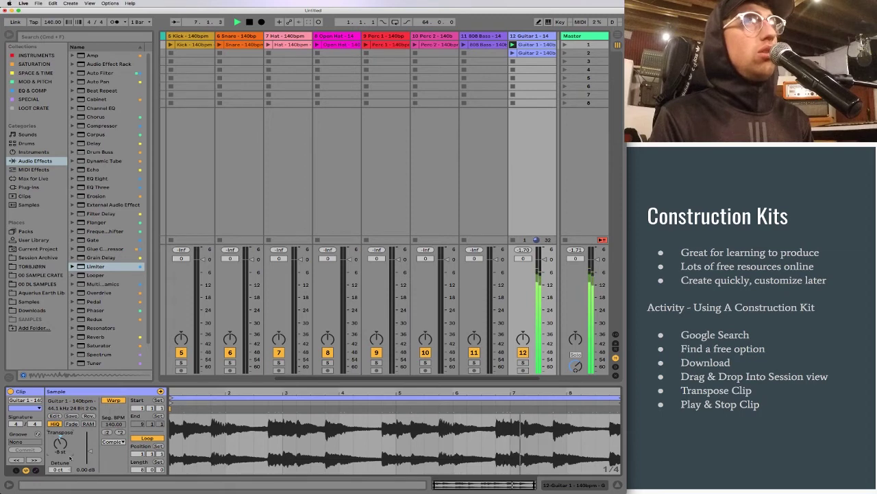
left_click_drag(70, 458, 70, 439)
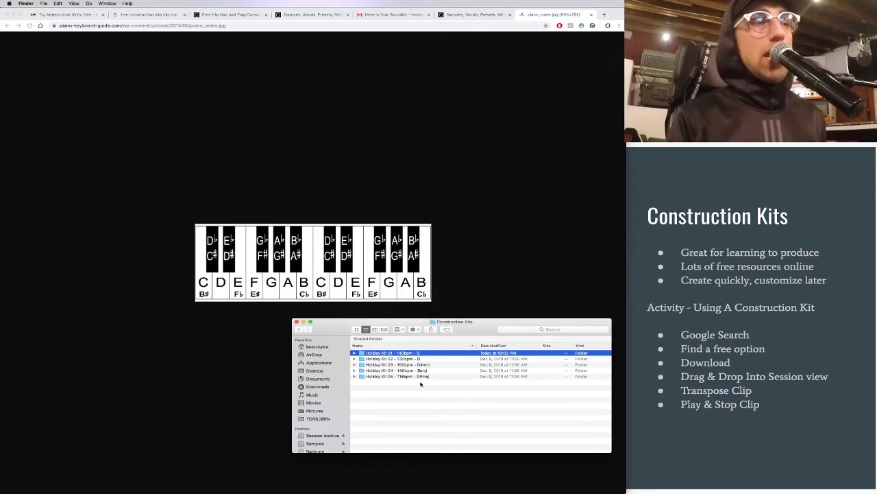
In Finder, expand the Holiday Kit 04 - 140bpm - Bmaj folder and its 03. WAV Loops folder, and select the Synth 1 loop.
left_click(354, 370)
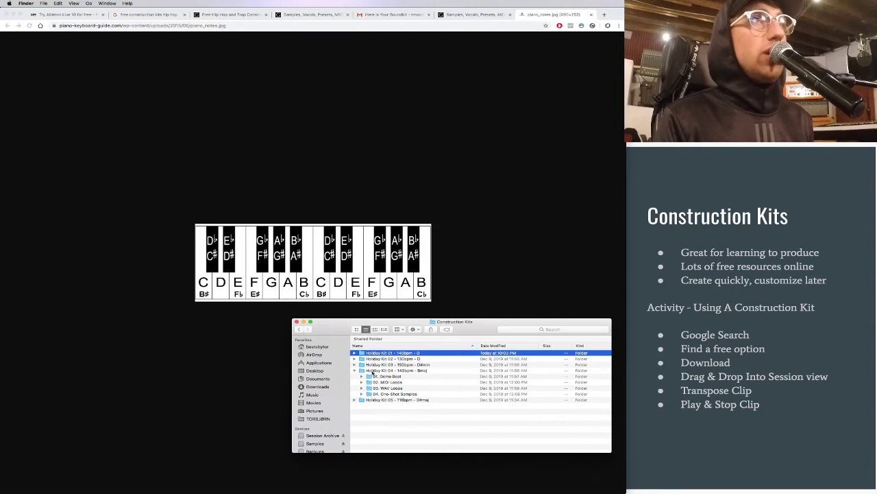
left_click(373, 371)
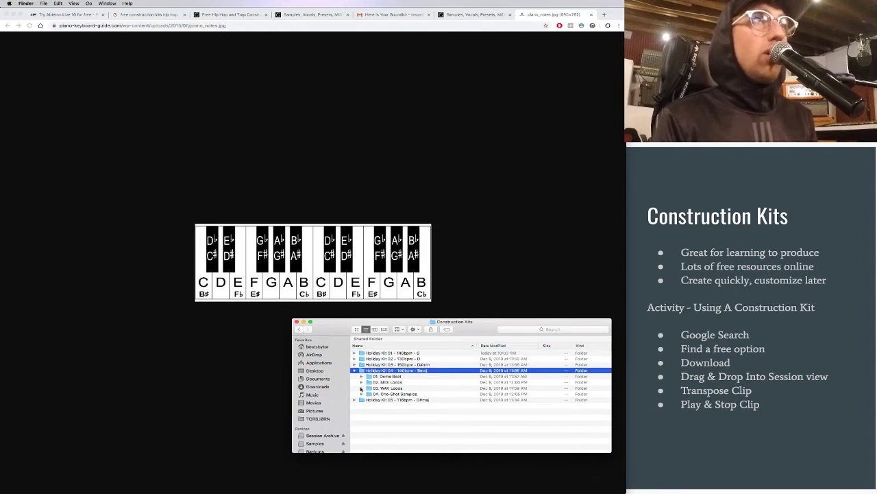
left_click(361, 388)
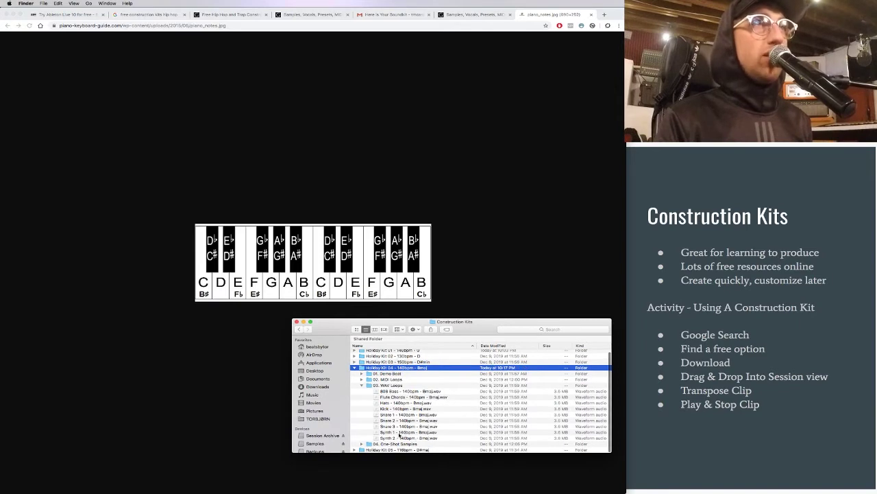
left_click(378, 433)
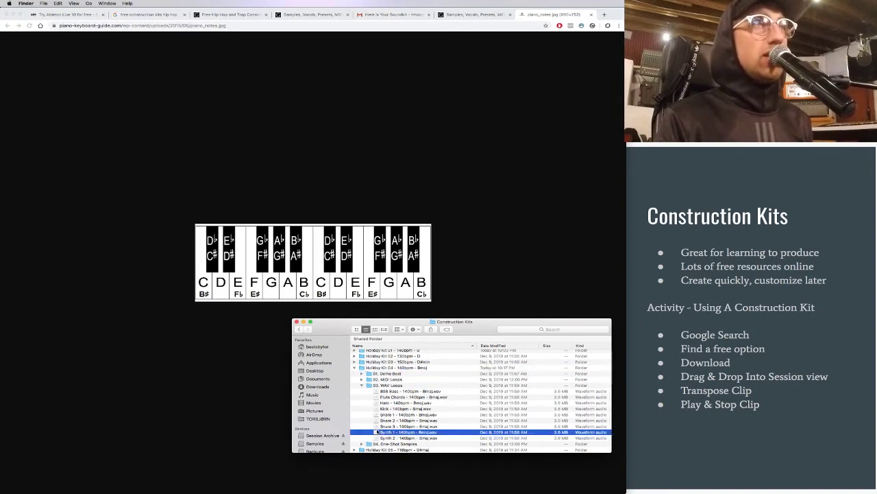
Bring up Ableton Live behind the Finder window and add the Synth 1 loop as a new track after Guitar 1.
key("super+Tab")
key("super+Tab")
scroll(431, 180, "right", 2)
key("super+Tab")
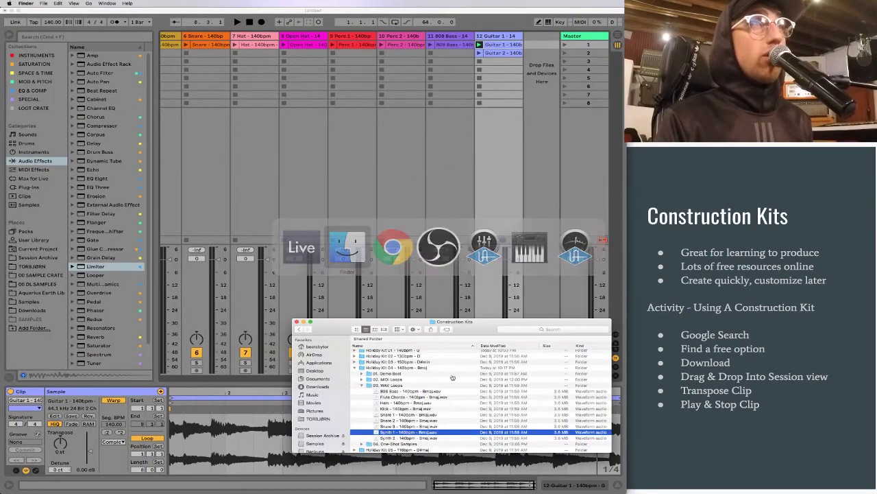
left_click_drag(376, 432, 530, 51)
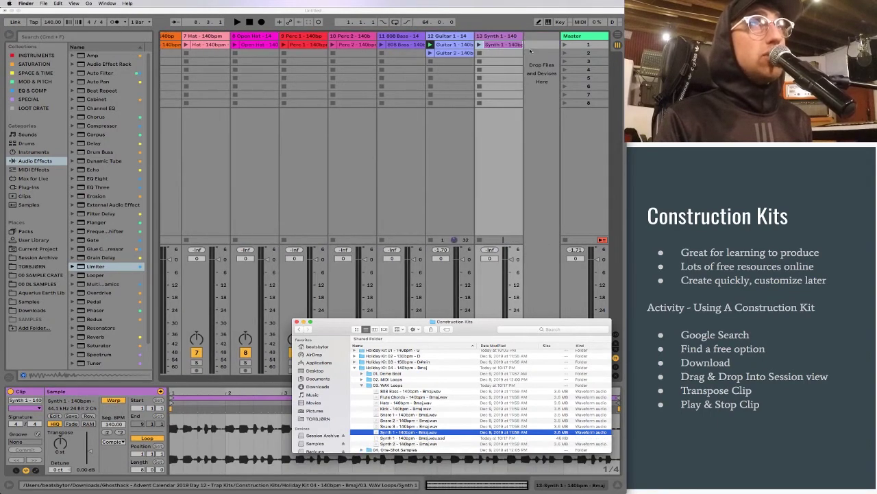
left_click(487, 25)
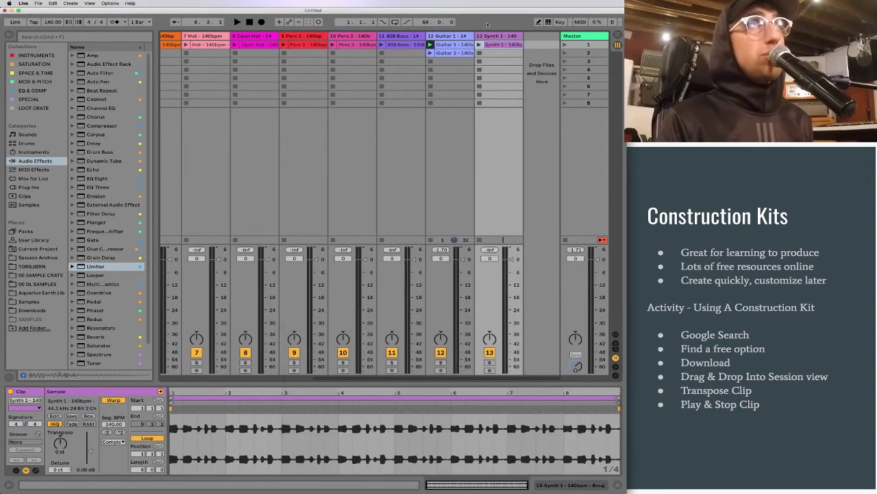
Launch the Synth 1 clip, transpose it to -5 st and examine the piano note chart in Chrome before returning to Ableton Live.
left_click(503, 45)
left_click(479, 45)
left_click_drag(61, 443, 77, 446)
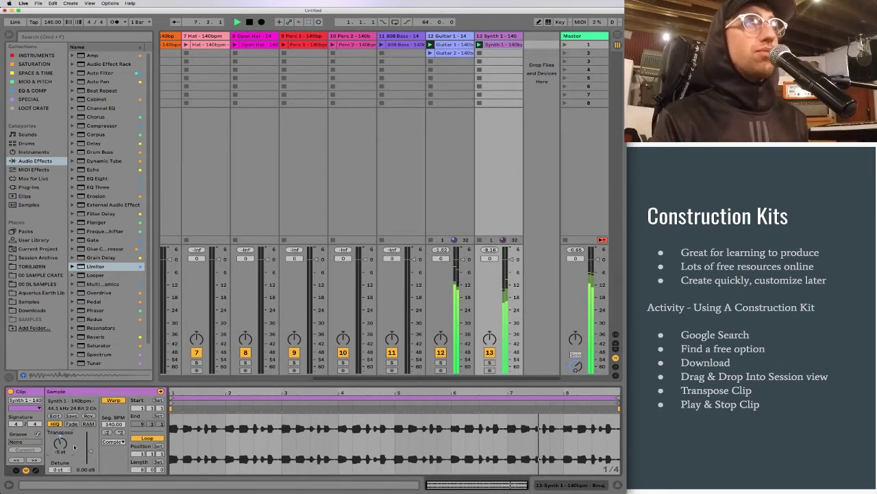
key("super+Tab")
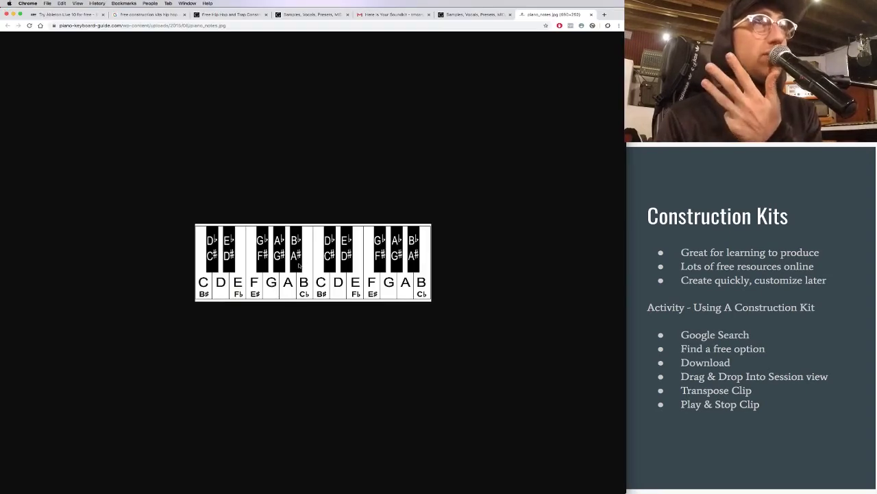
key("super+Tab")
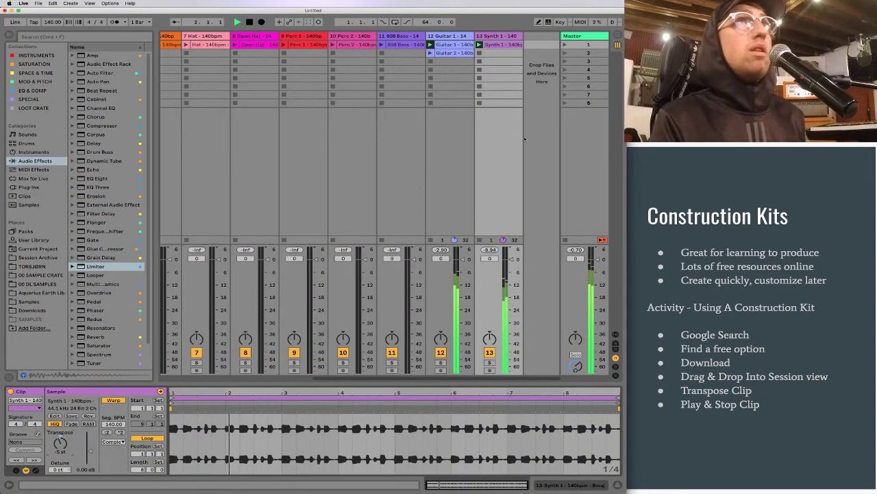
Place the Synth 1 and Synth 2 loops from Finder in the synth track's first two scenes, and launch Synth 2 transposed to -5 st.
key("super+Tab")
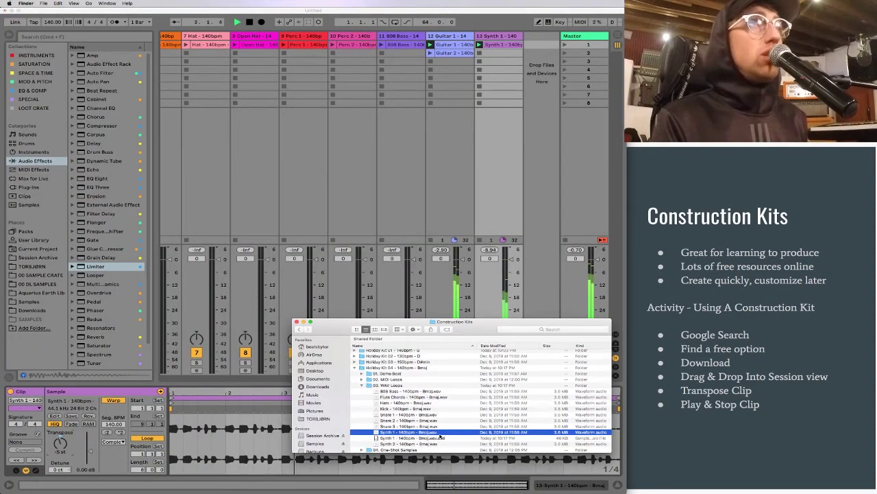
key("space")
key("space")
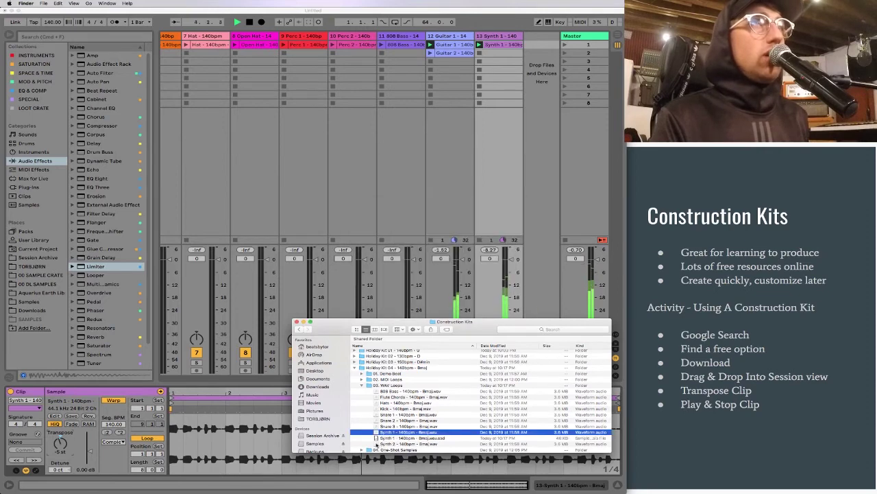
left_click_drag(376, 445, 499, 45)
key("super+Tab")
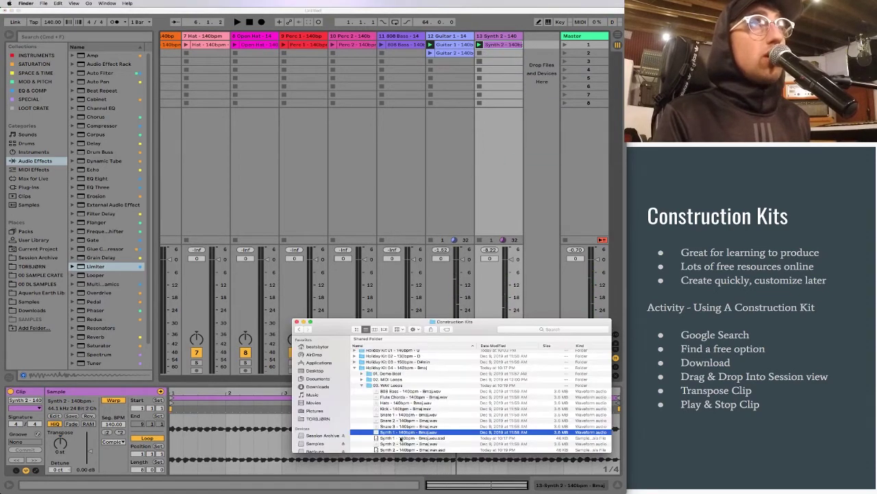
left_click_drag(376, 438, 504, 47)
left_click(483, 53)
scroll(508, 109, "right", 1)
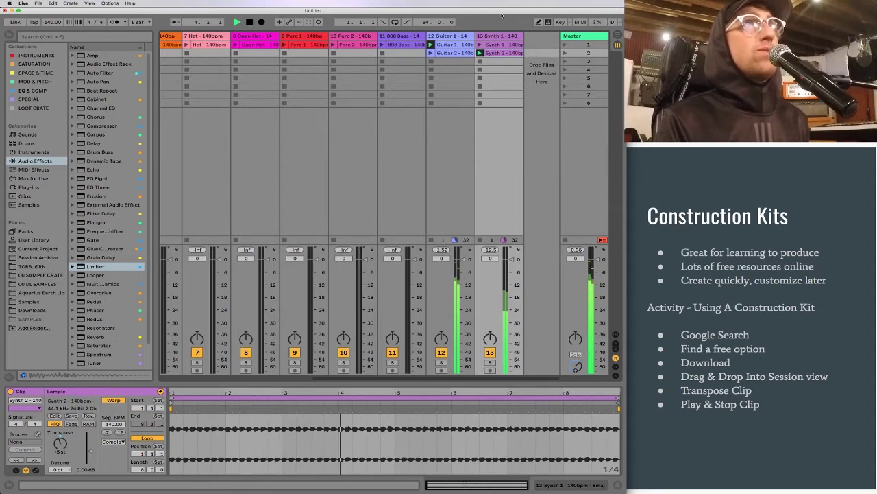
Audition the second-scene and first-scene 808 Bass clips in turn, and launch the whole first scene.
left_click(381, 53)
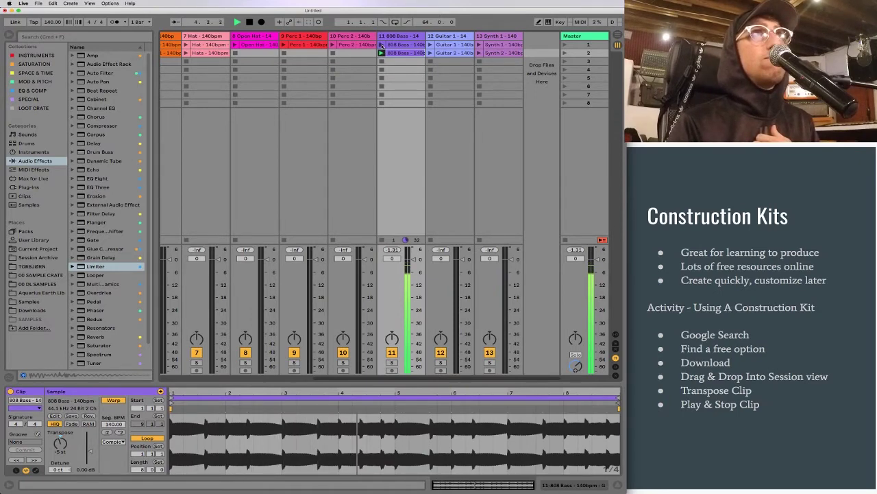
left_click(381, 44)
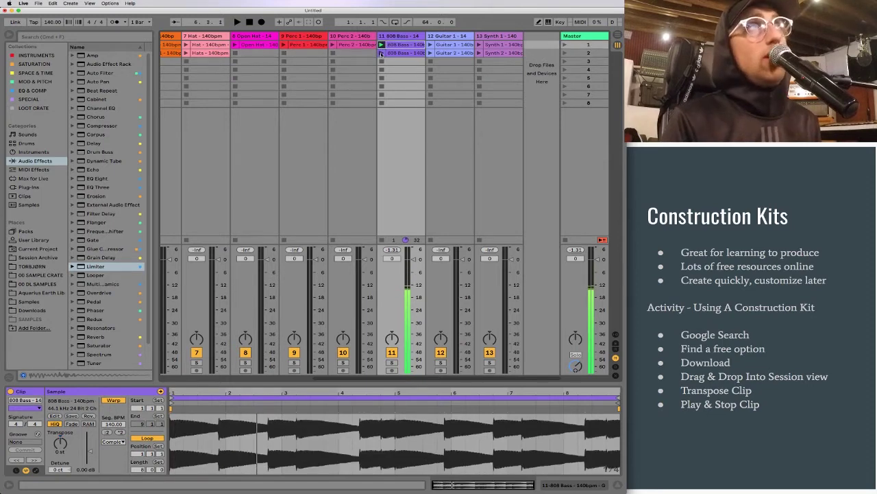
left_click(565, 44)
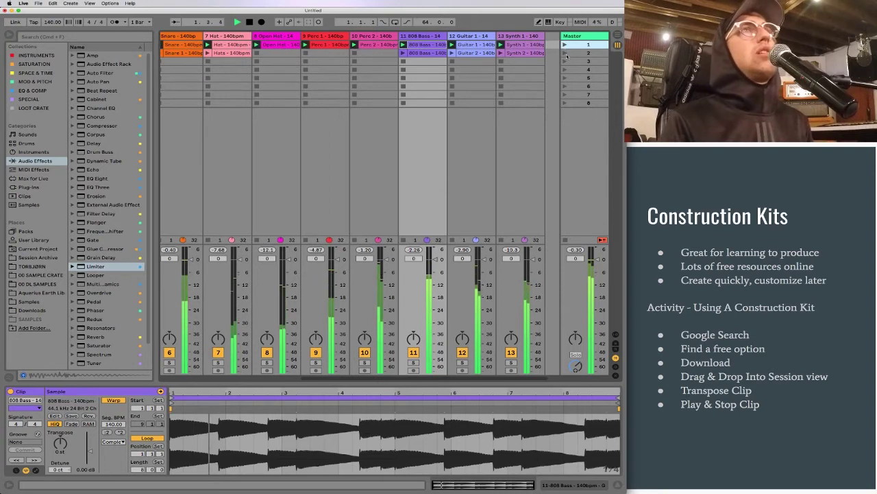
Rename the first scene as INTRO.
left_click(524, 45)
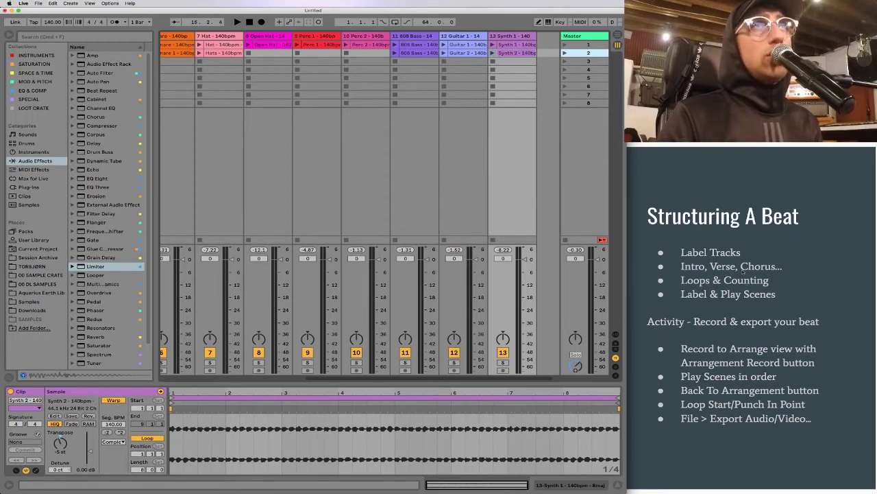
left_click(586, 45)
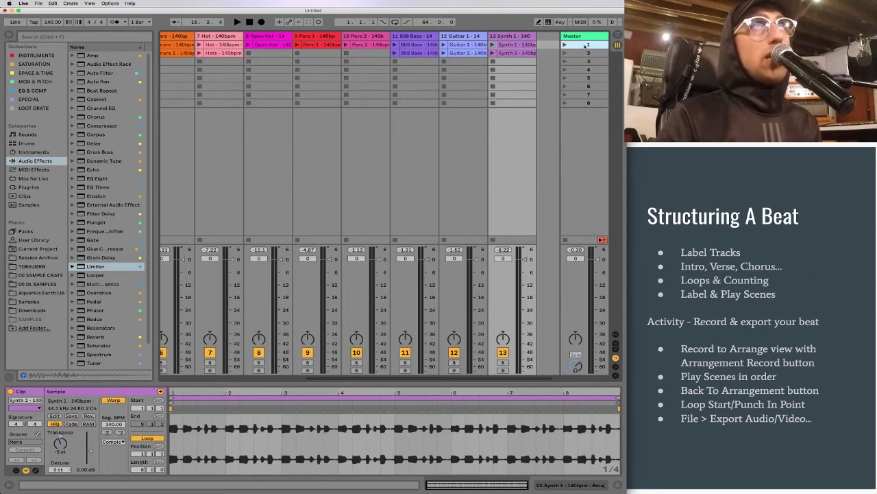
left_click(588, 54)
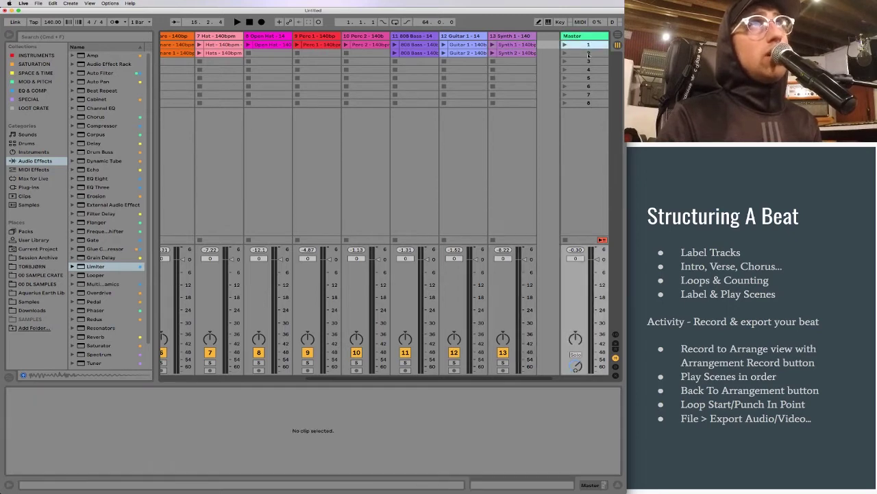
left_click(588, 54)
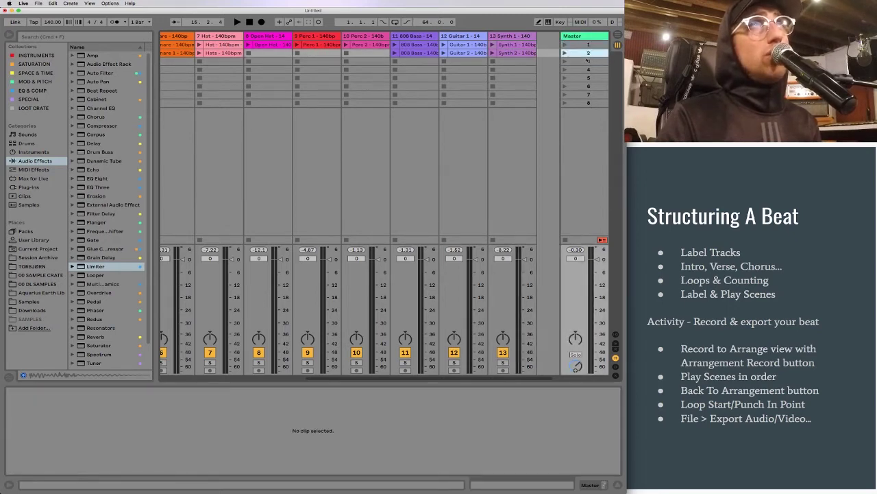
left_click(587, 46)
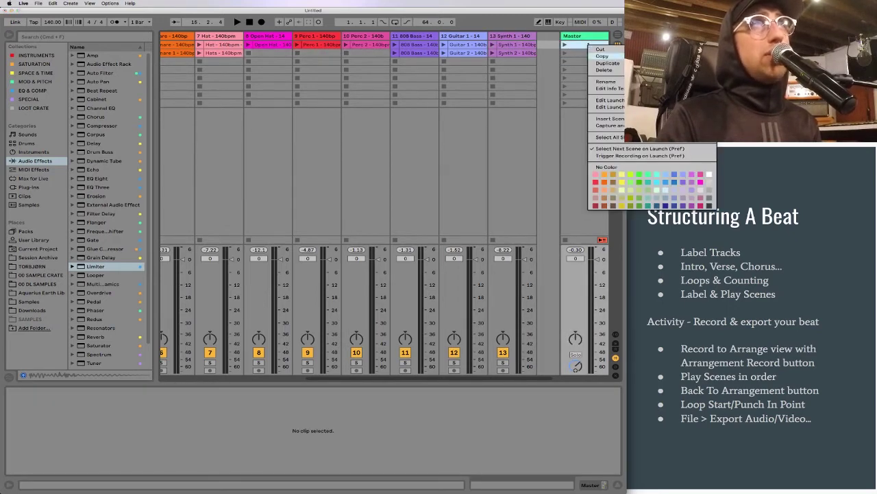
left_click(613, 82)
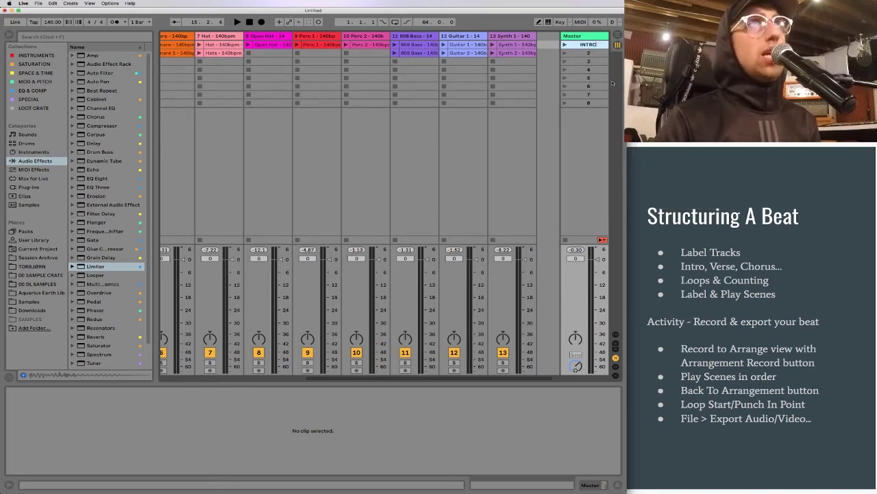
Rename the second, third and fourth scenes as INTRO 2, VERSE and CHORUS.
right_click(590, 53)
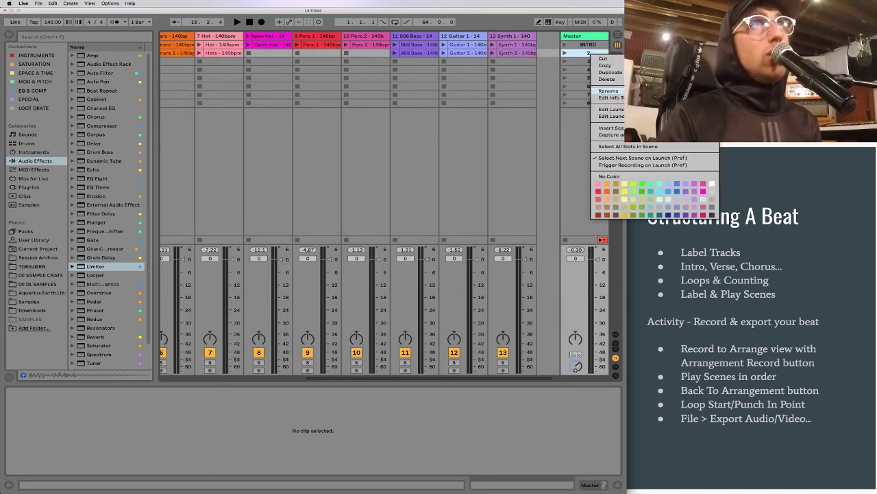
left_click(613, 90)
type("INTRO 2")
right_click(588, 61)
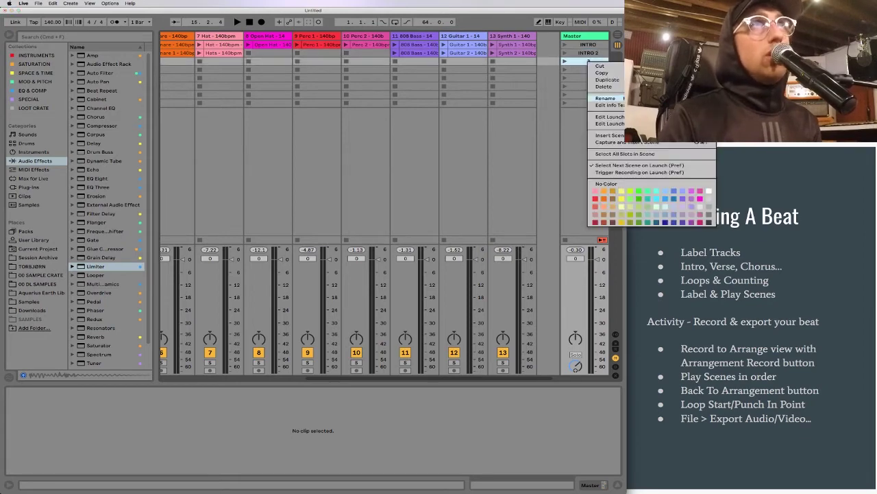
right_click(589, 69)
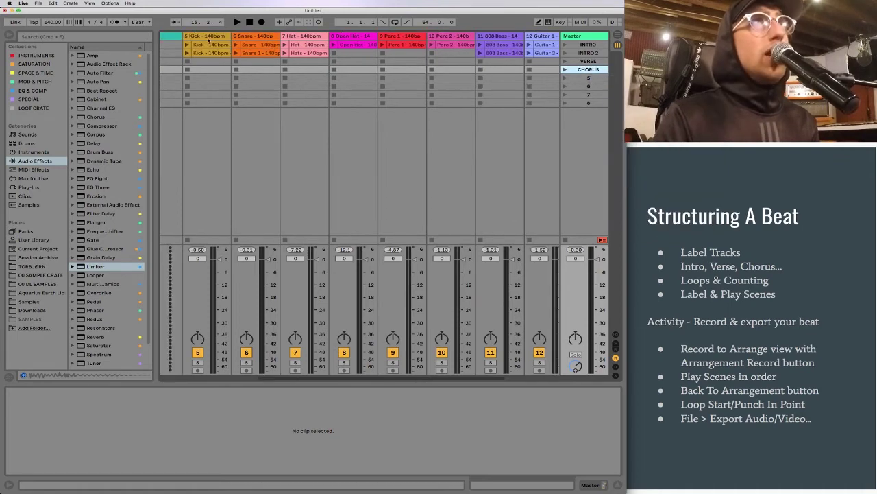
Move the INTRO 2 scene's clips, including Kick, Snare 1, Hats and Synth 2, down to the CHORUS scene.
left_click(210, 46)
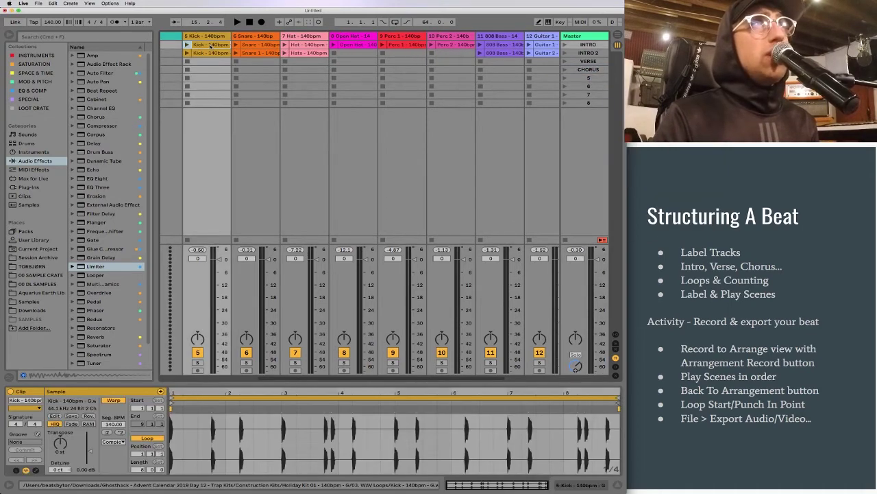
left_click_drag(206, 46, 202, 69)
left_click_drag(249, 53, 250, 69)
left_click_drag(300, 54, 314, 69)
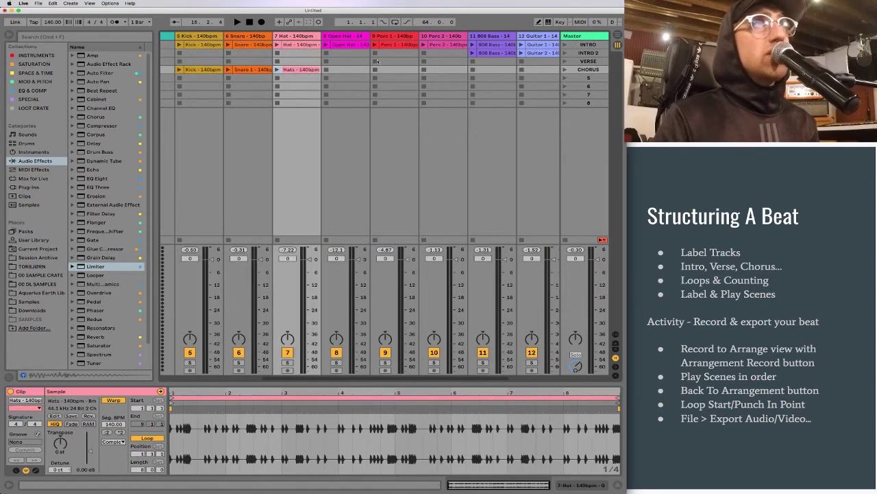
scroll(412, 66, "right", 3)
left_click_drag(439, 54, 501, 69)
scroll(488, 69, "right", 2)
scroll(502, 62, "left", 3)
scroll(446, 61, "left", 2)
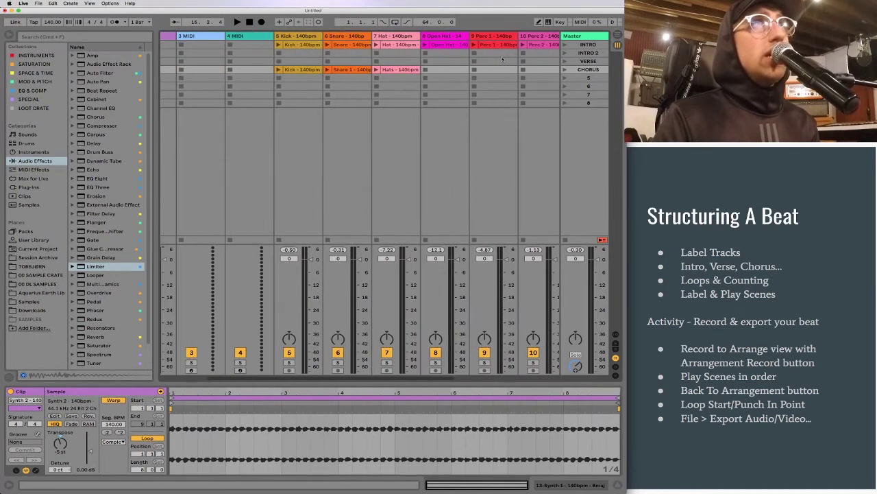
Move the INTRO scene's Kick, Snare, Hat, Open Hat, Perc 1, Perc 2 and 808 Bass clips down to the VERSE scene.
left_click_drag(301, 45, 305, 62)
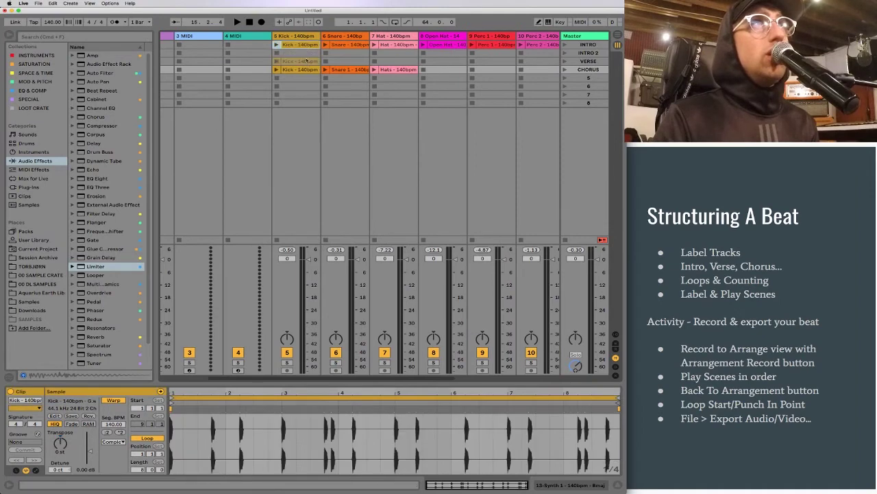
left_click_drag(353, 46, 388, 61)
left_click_drag(444, 45, 445, 61)
left_click_drag(499, 45, 499, 61)
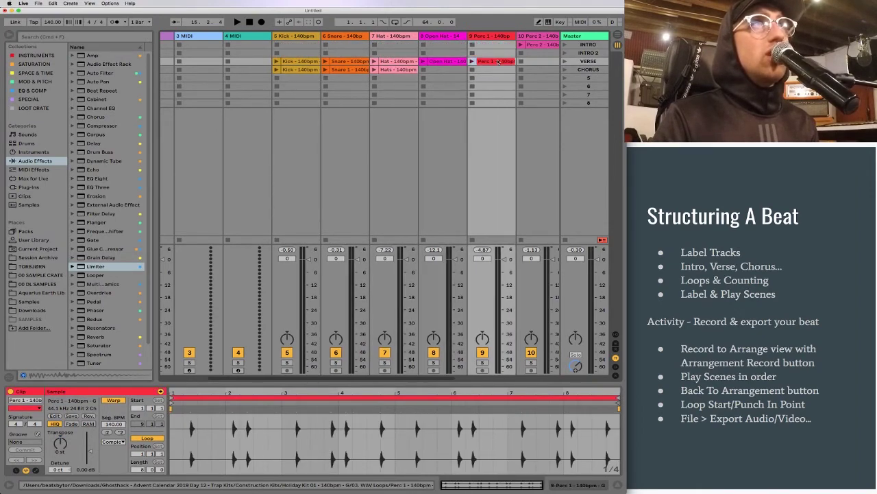
scroll(480, 61, "right", 2)
left_click_drag(445, 46, 416, 62)
scroll(446, 62, "right", 2)
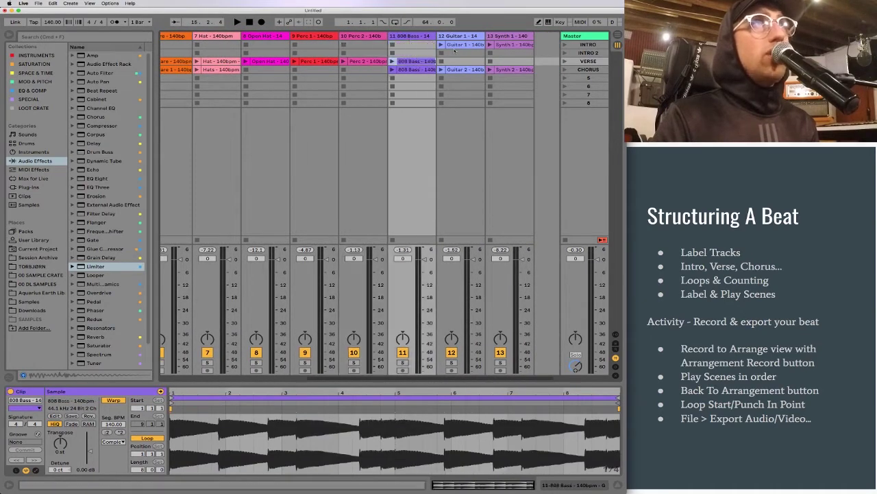
Select the INTRO scene's Guitar 1 and Synth 1 clips in turn, and launch the whole INTRO scene.
left_click_drag(462, 45, 463, 45)
left_click(511, 45)
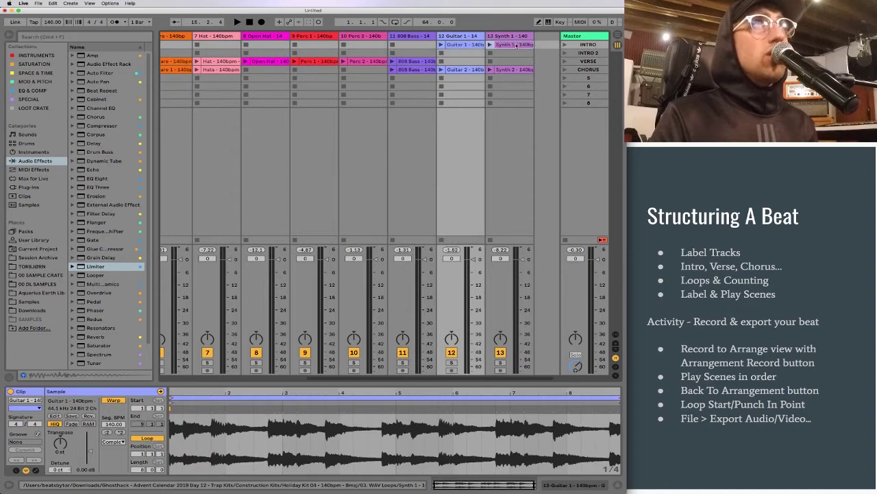
scroll(541, 48, "right", 1)
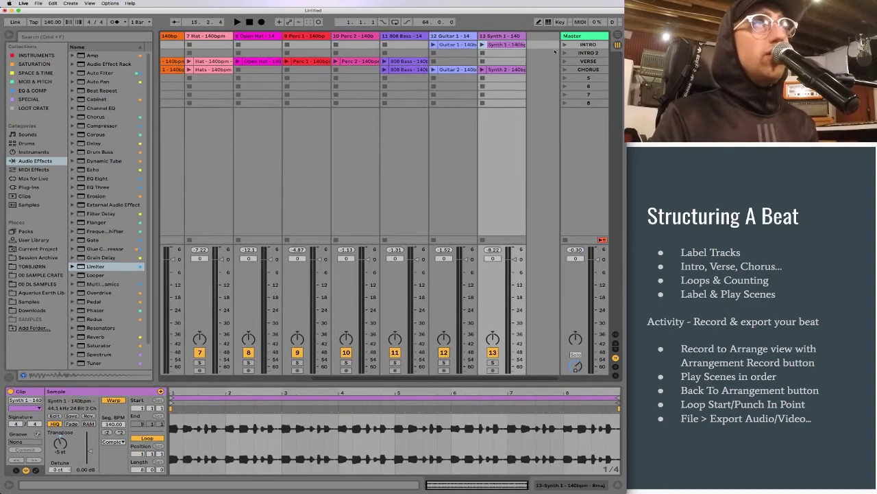
scroll(553, 50, "left", 3)
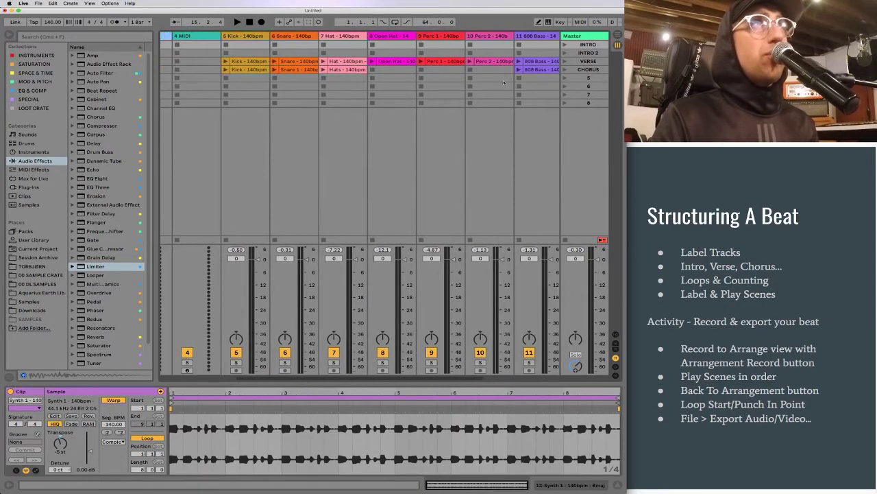
scroll(475, 83, "right", 3)
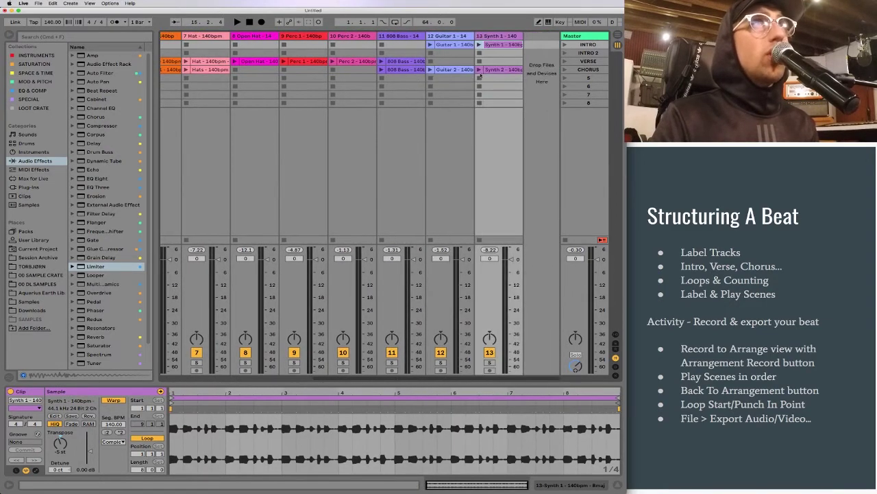
left_click(565, 45)
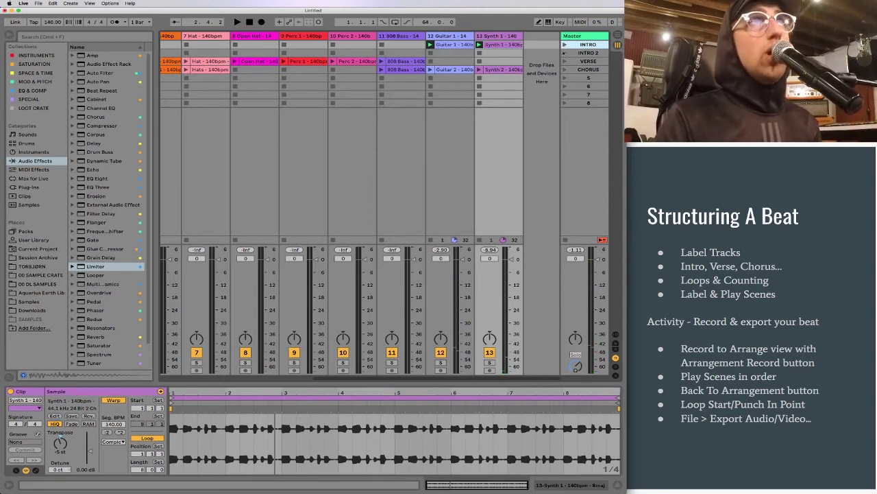
Copy the Guitar 1 and Synth 1 clips from the INTRO scene to the INTRO 2 scene.
left_click(589, 54)
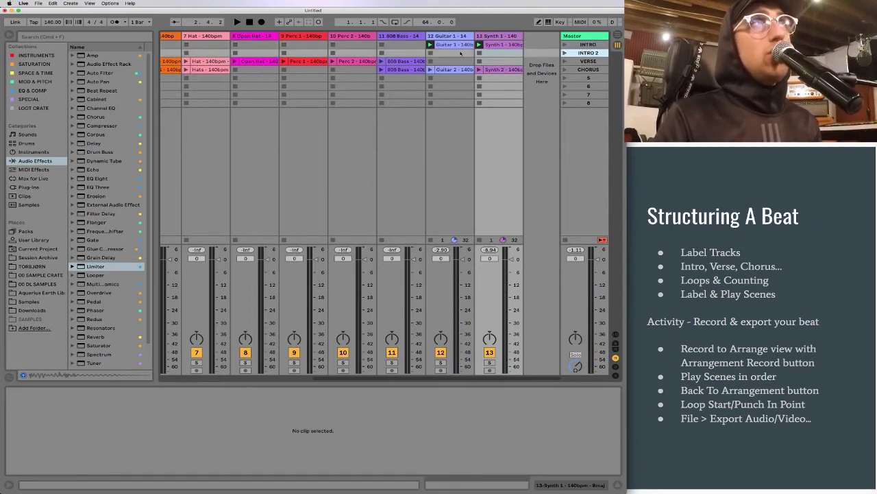
scroll(459, 53, "left", 2)
scroll(457, 53, "right", 2)
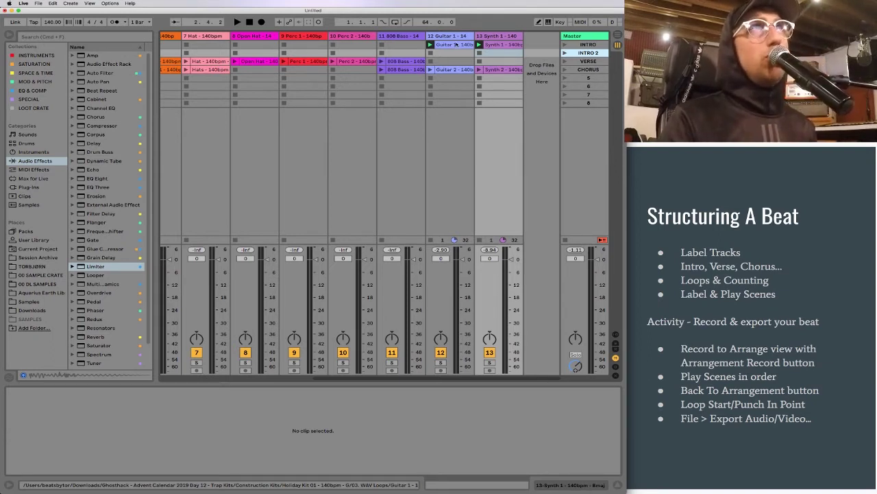
left_click_drag(456, 44, 509, 58)
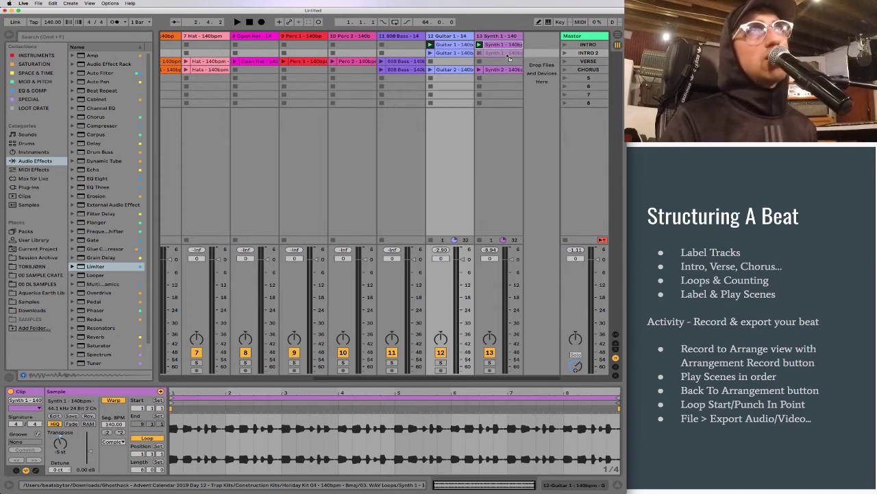
left_click(509, 58)
Copy the VERSE scene's Snare and Hat clips to INTRO 2, and the INTRO 2 scene's Guitar 1 and Synth 1 clips to VERSE.
scroll(292, 62, "left", 3)
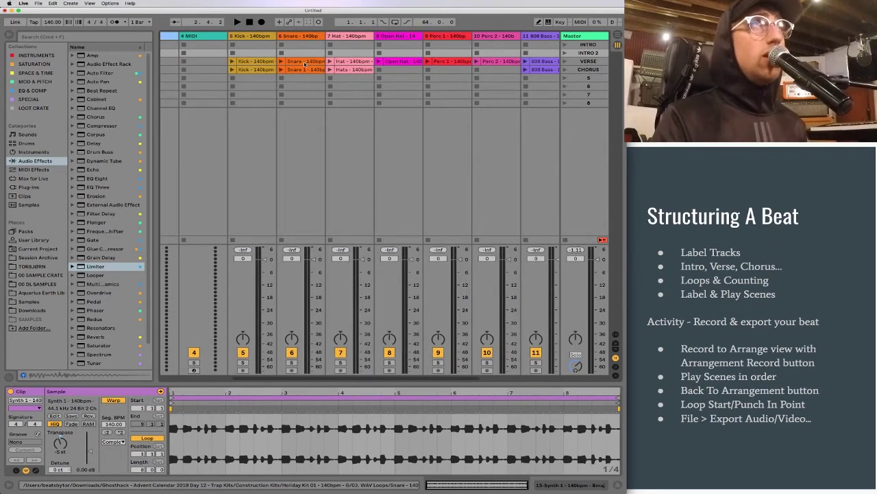
left_click_drag(305, 62, 354, 54)
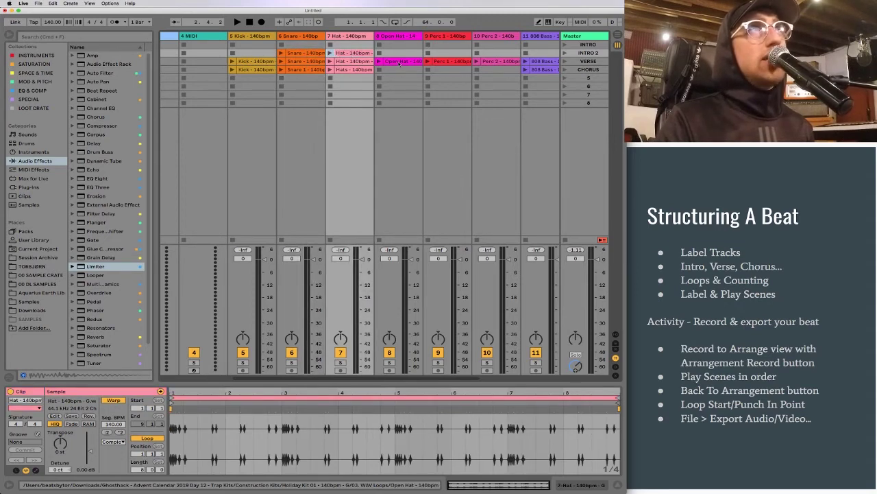
scroll(391, 63, "right", 5)
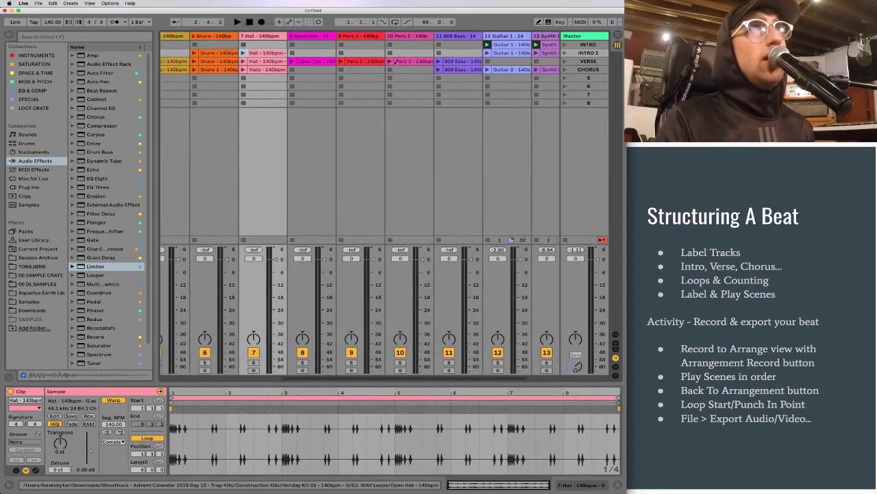
left_click_drag(454, 53, 499, 64)
Review the song structure by selecting the INTRO, INTRO 2 and VERSE scenes in turn, ending back on INTRO.
left_click(586, 45)
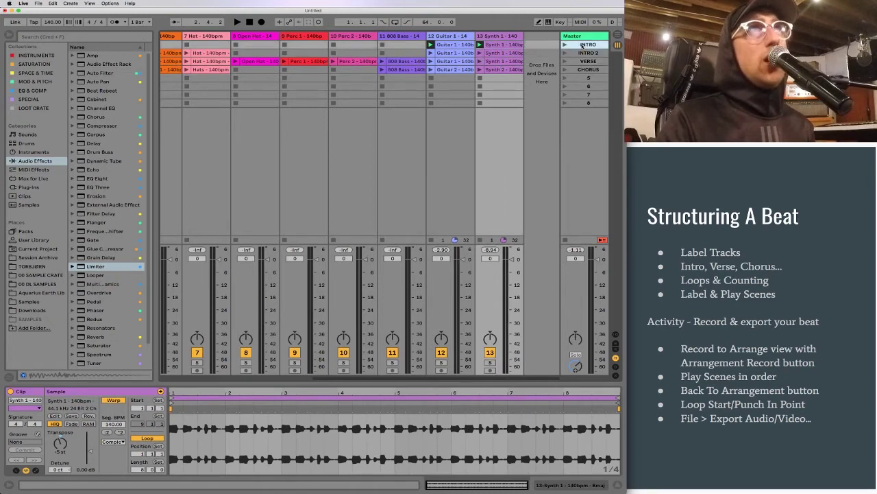
left_click(586, 54)
left_click(589, 62)
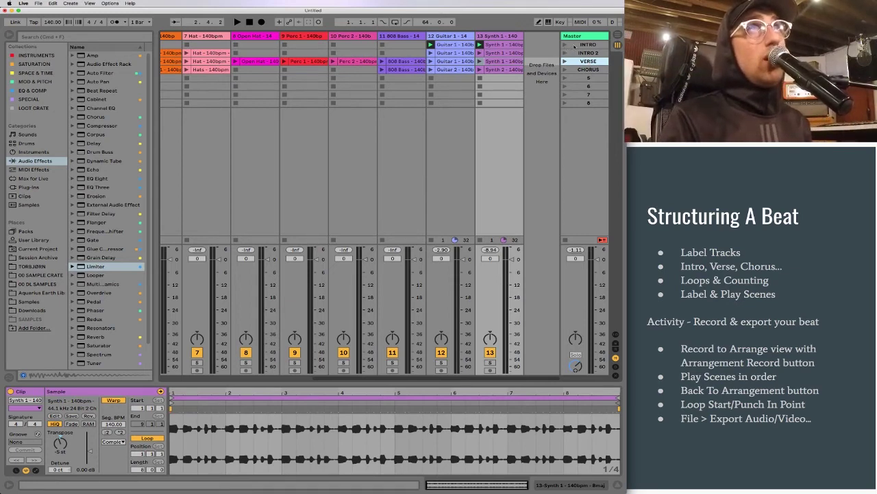
left_click(575, 45)
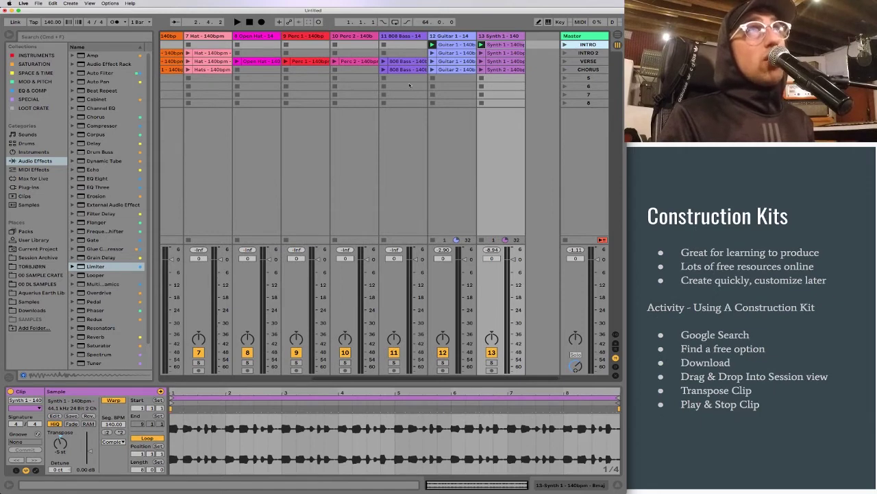
Audition the beat's structure by launching the INTRO, INTRO 2, VERSE and CHORUS scenes in order.
scroll(409, 85, "right", 2)
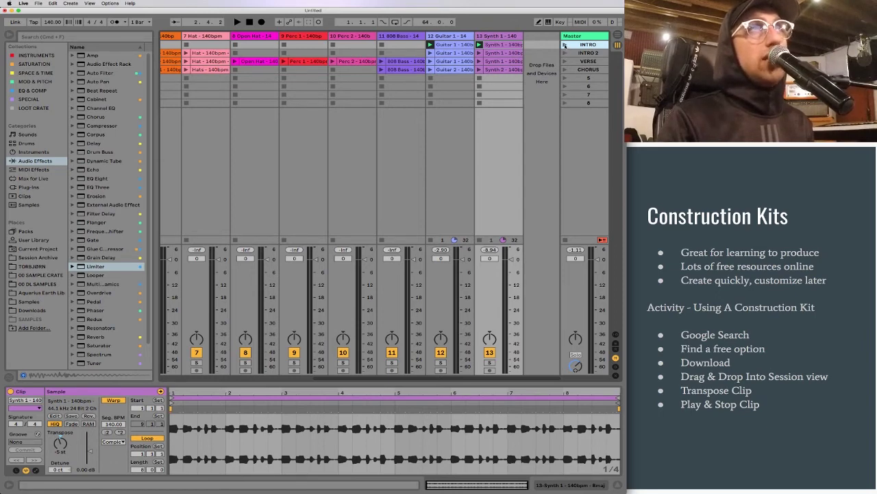
left_click(565, 45)
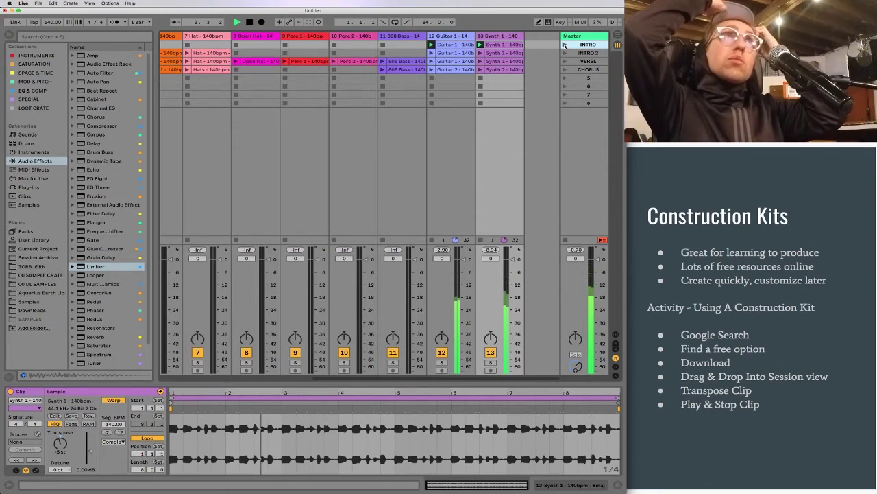
left_click(565, 54)
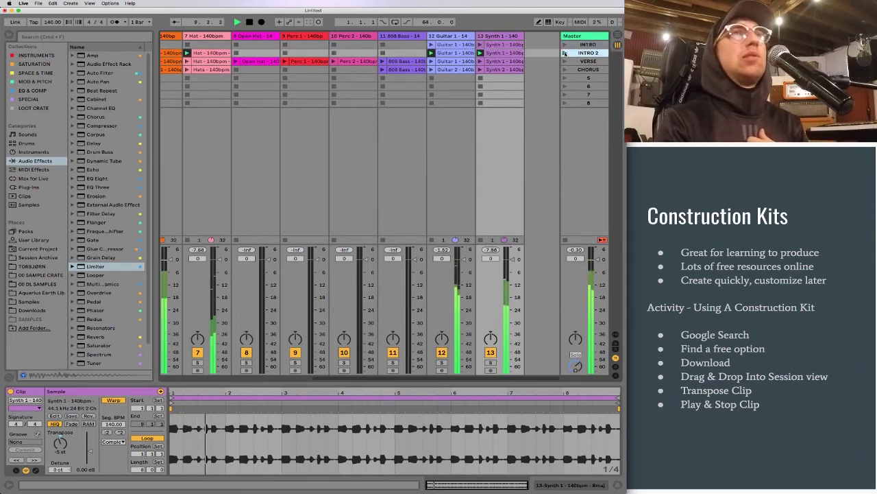
left_click(720, 295)
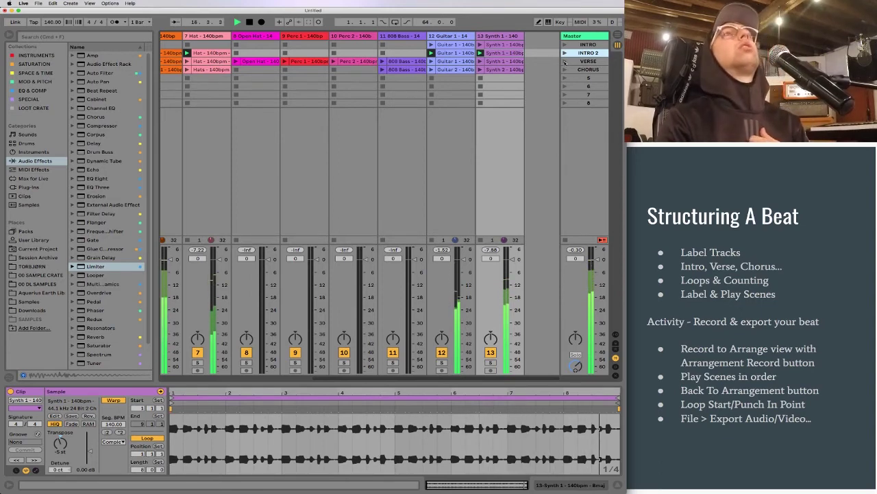
left_click(565, 61)
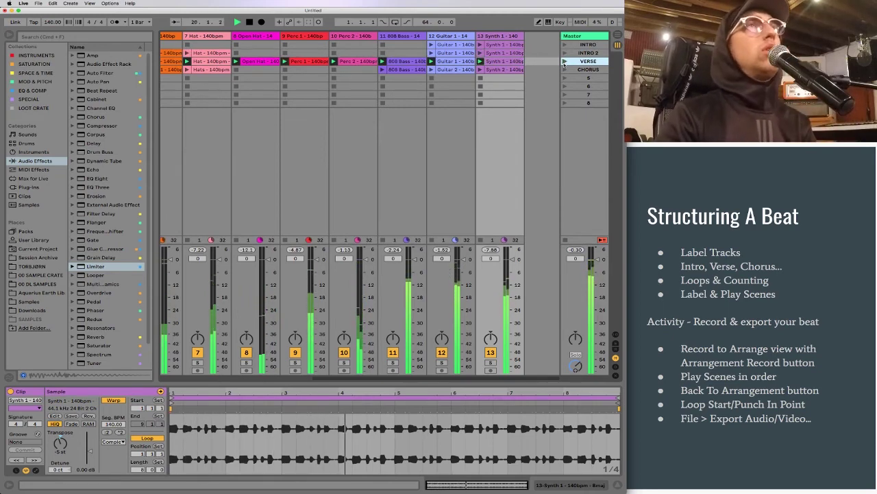
scroll(421, 143, "left", 3)
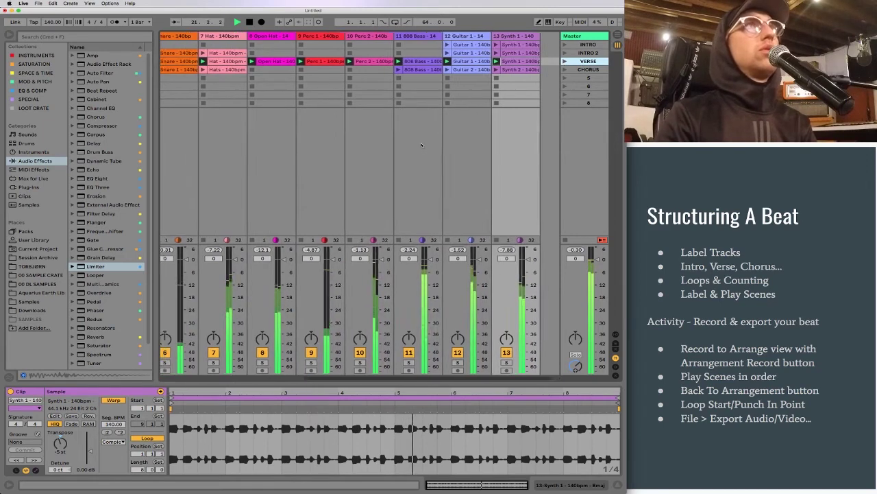
scroll(421, 143, "right", 3)
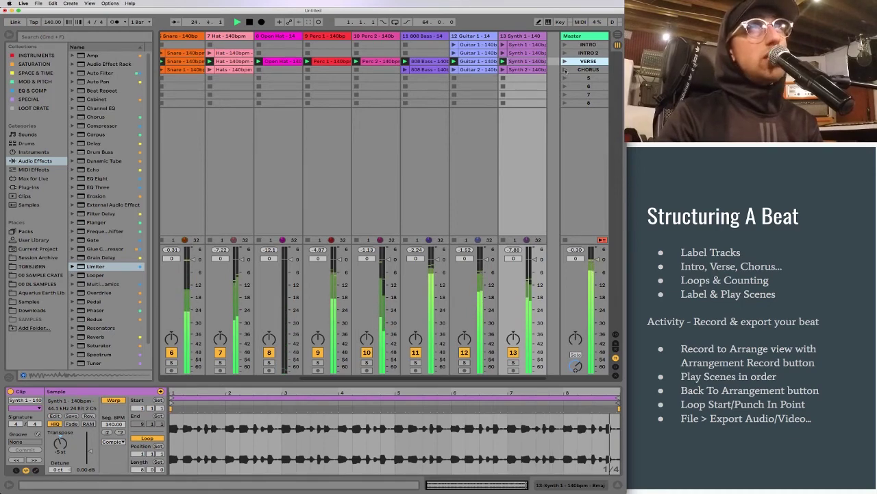
left_click(566, 70)
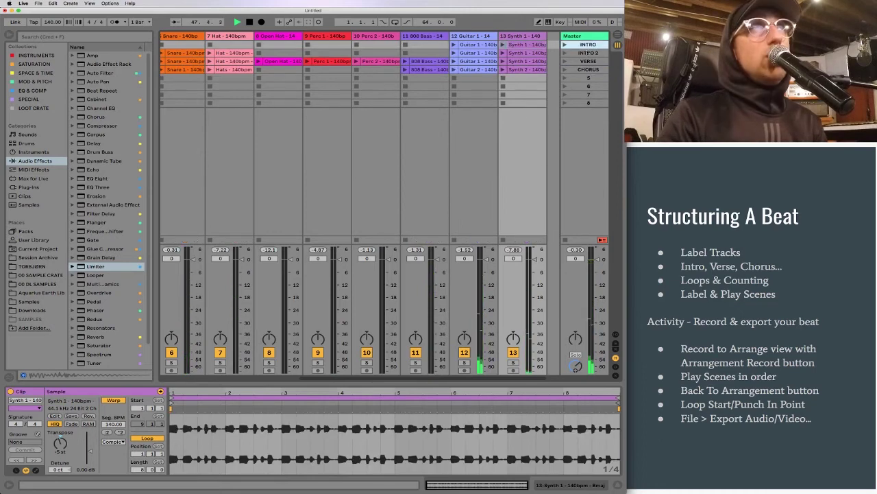
Select the INTRO 2 and INTRO scenes in turn, and stop playback.
left_click(594, 54)
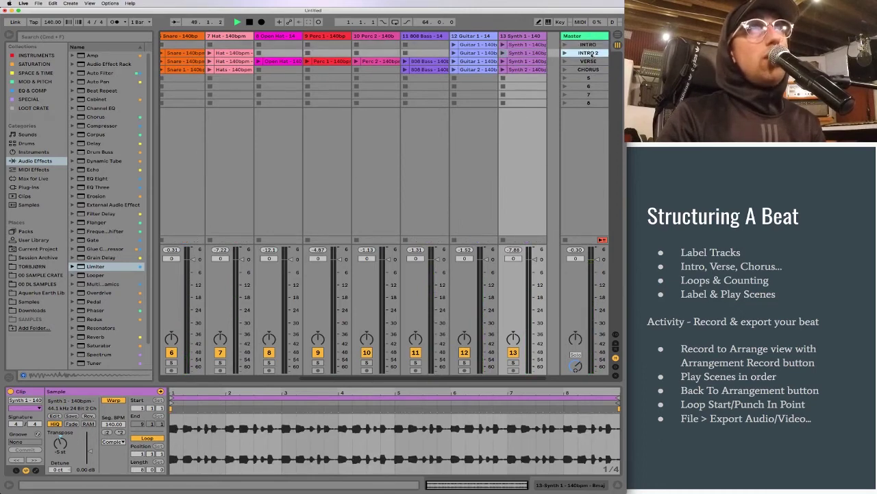
left_click(593, 45)
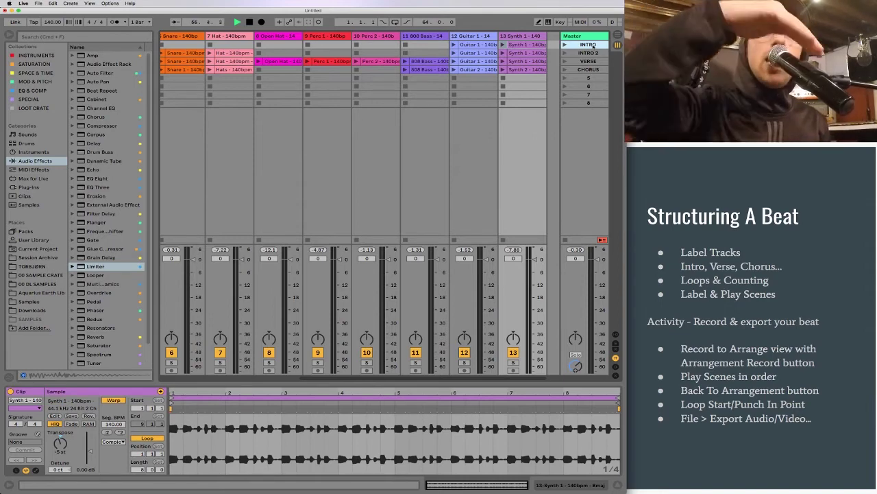
left_click(594, 45)
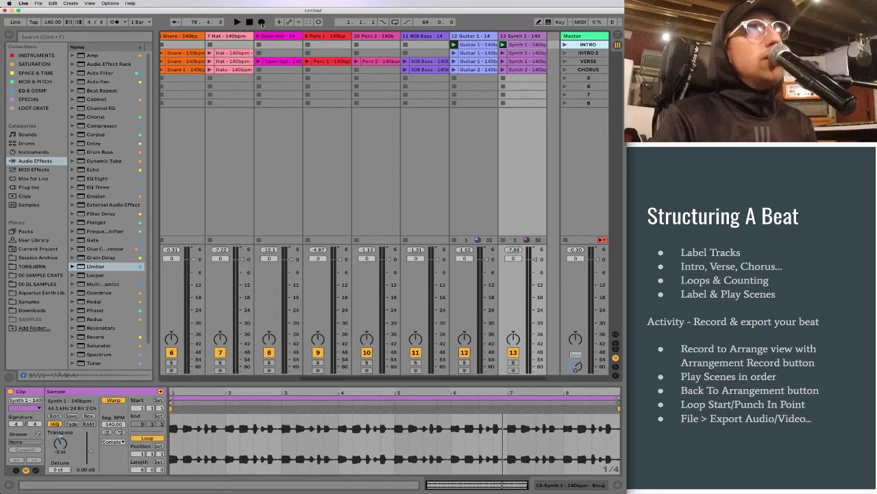
key("space")
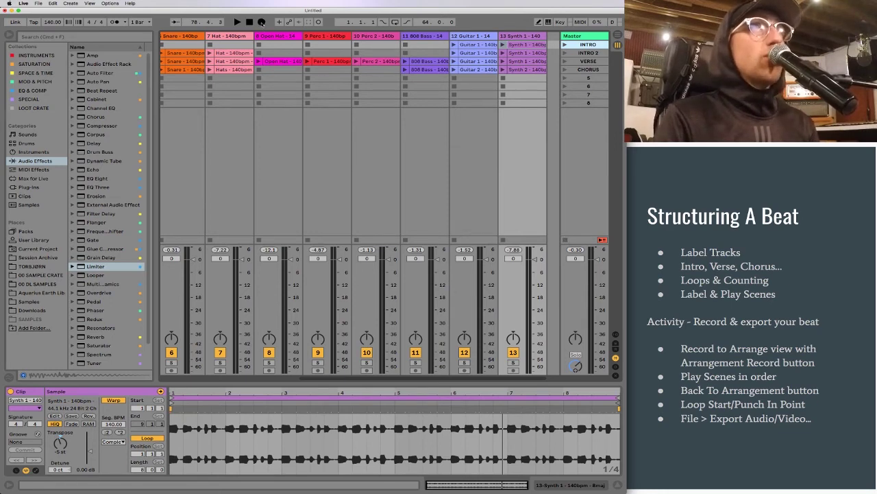
Start Arrangement recording and launch the INTRO scene followed by the INTRO 2 scene.
left_click(261, 23)
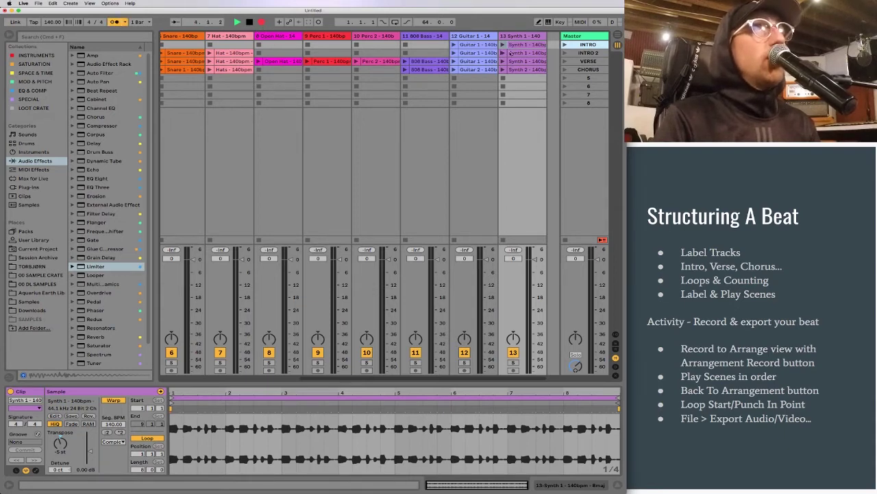
left_click(564, 45)
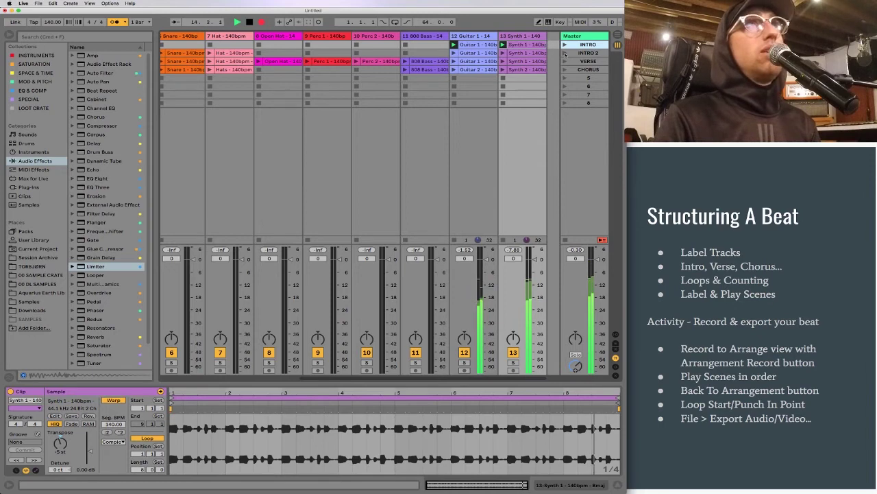
left_click(565, 54)
Examine the Snare, Hat, Guitar and Synth clips being recorded in Arrangement View, and return to Session View.
key("Tab")
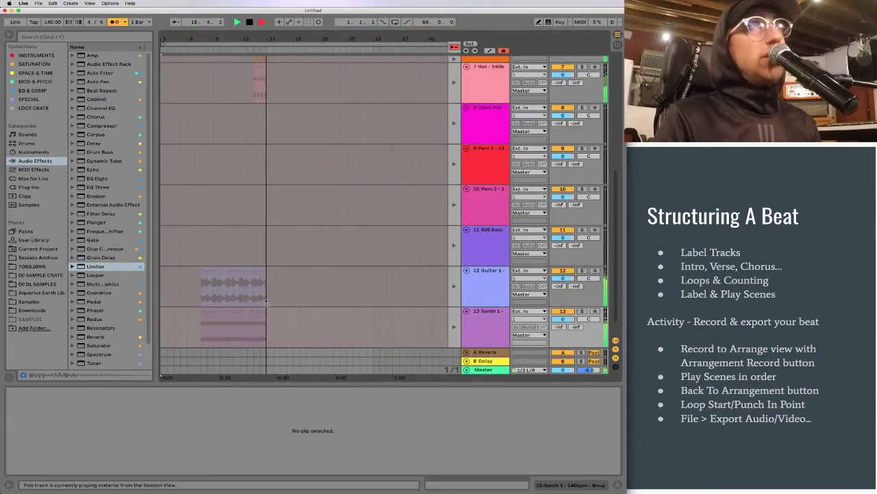
scroll(255, 137, "up", 3)
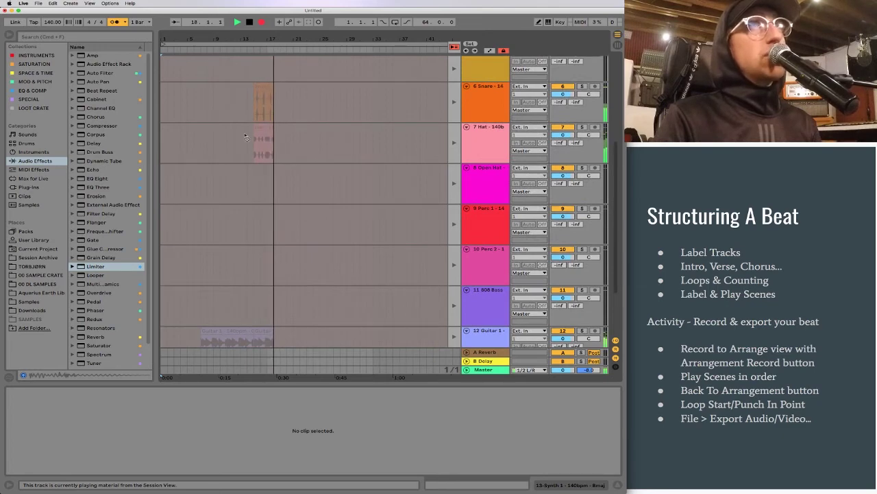
scroll(280, 187, "down", 3)
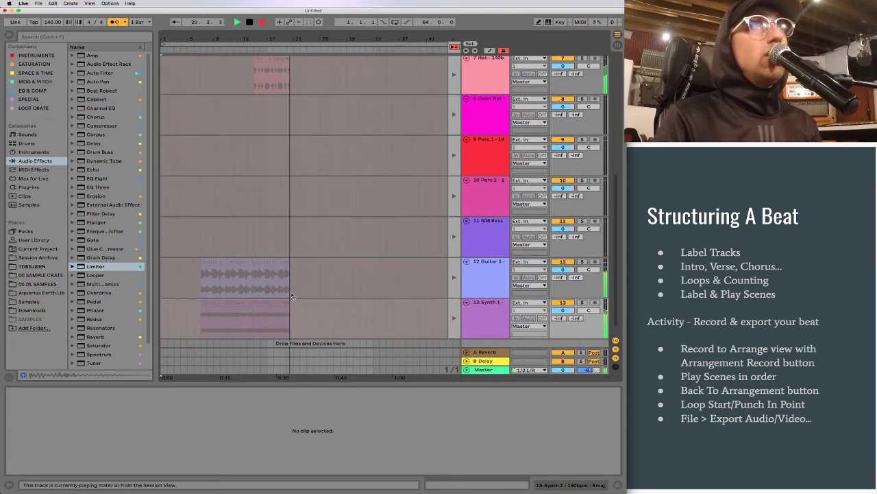
key("Tab")
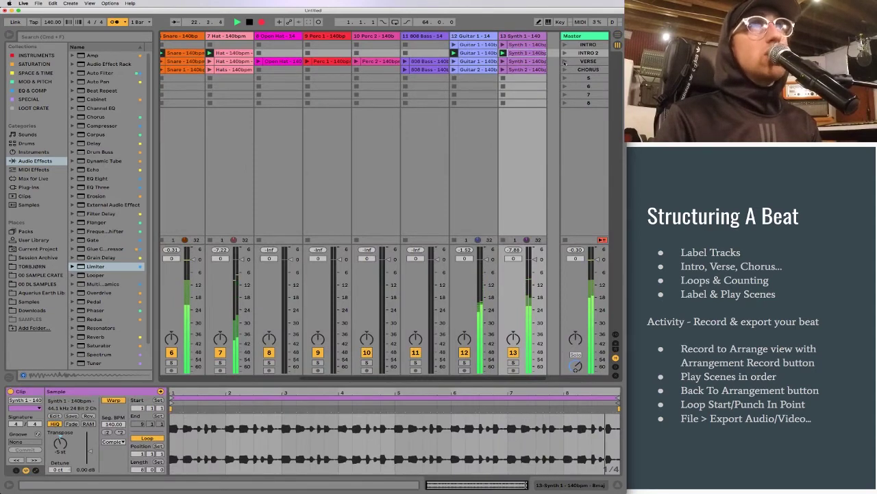
Record the VERSE, CHORUS, INTRO 2 and INTRO scenes in order, stop all clips, and end the Arrangement recording.
left_click(564, 62)
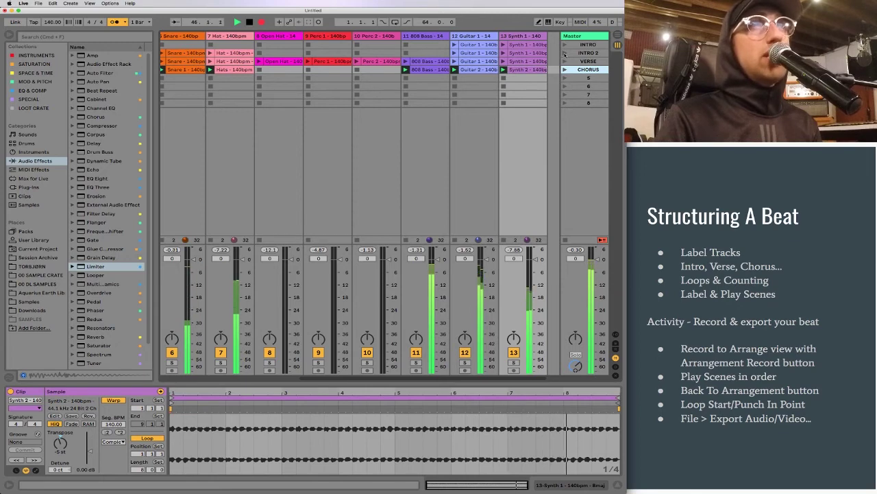
left_click(565, 53)
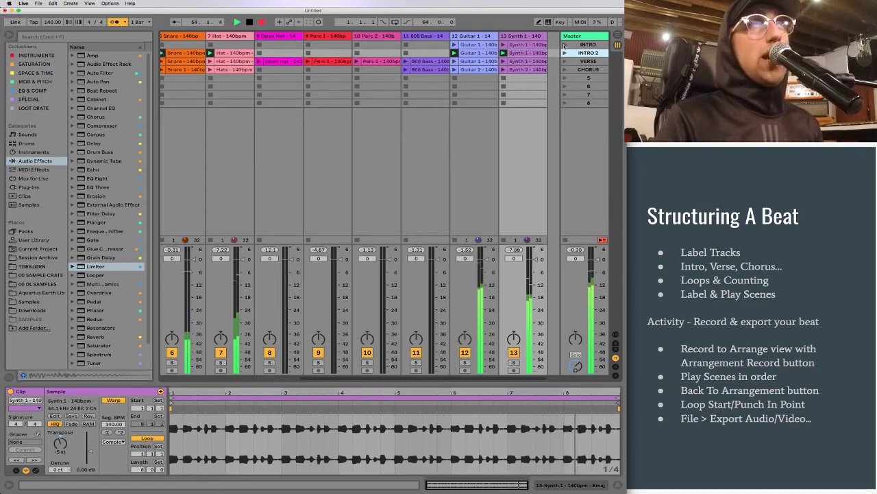
left_click(564, 44)
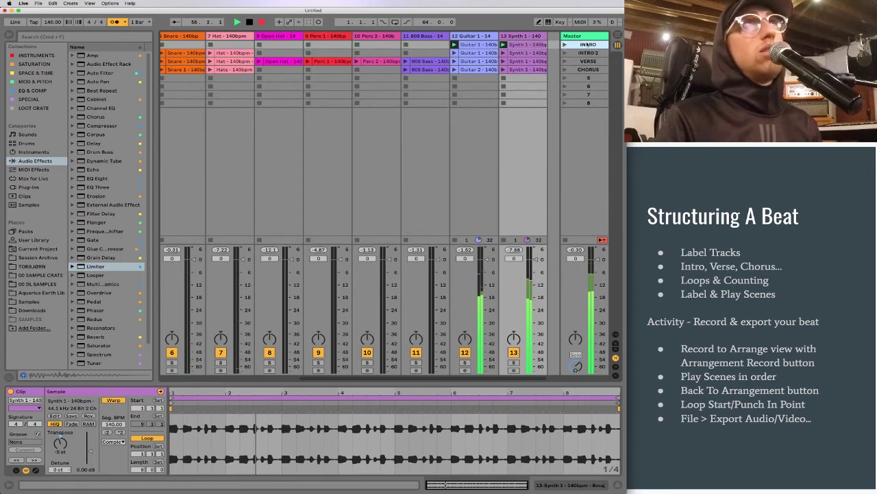
left_click(565, 241)
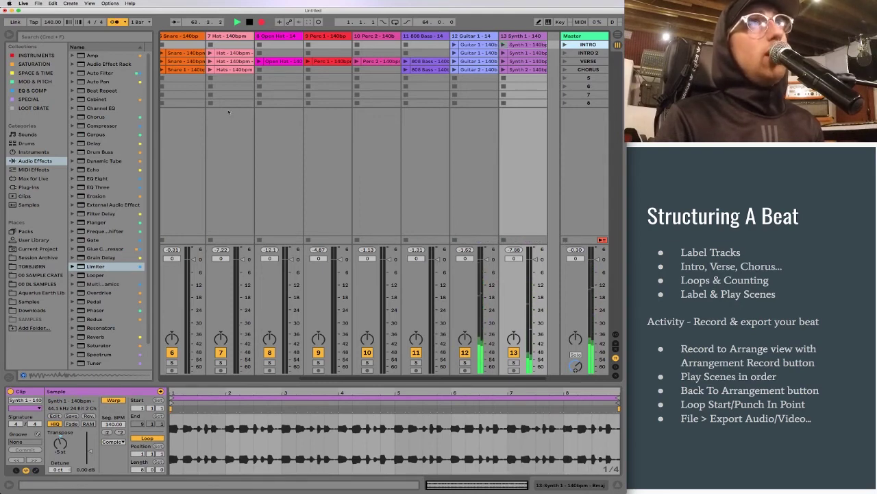
key("Tab")
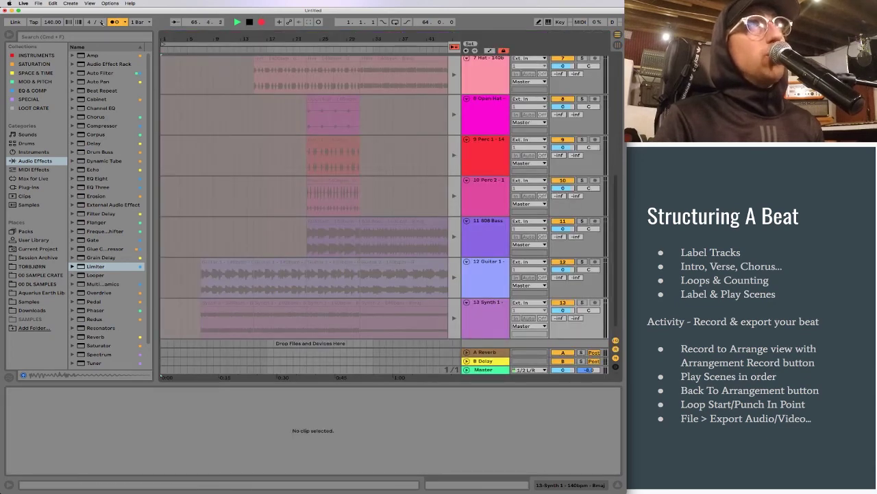
left_click(250, 22)
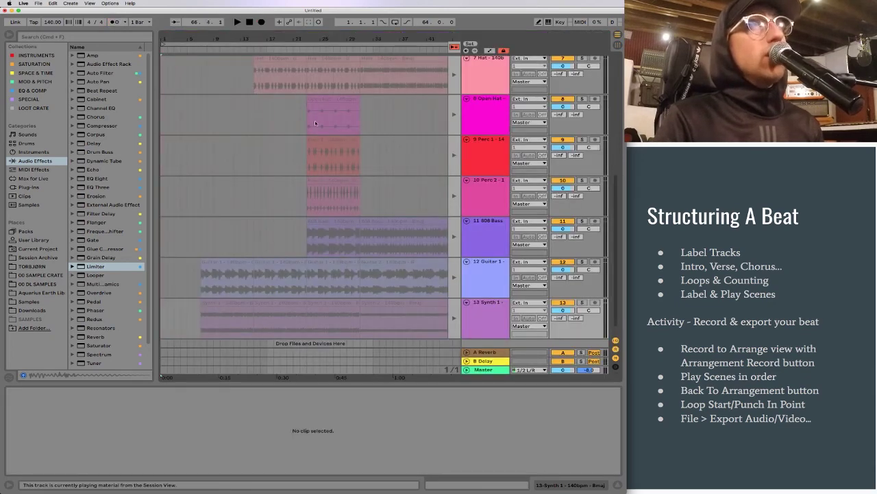
Examine the recorded clips along the timeline from the Kick track to the Synth track in Arrangement View.
scroll(318, 122, "right", 10)
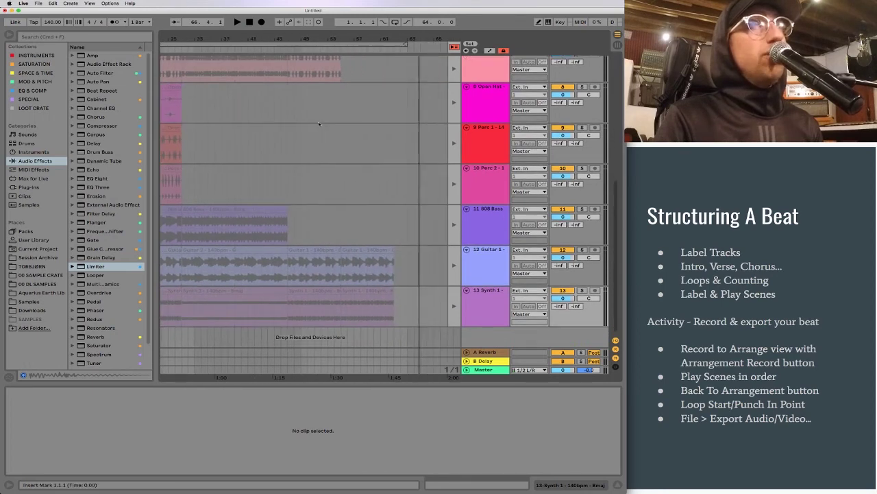
scroll(318, 122, "left", 8)
scroll(319, 120, "right", 8)
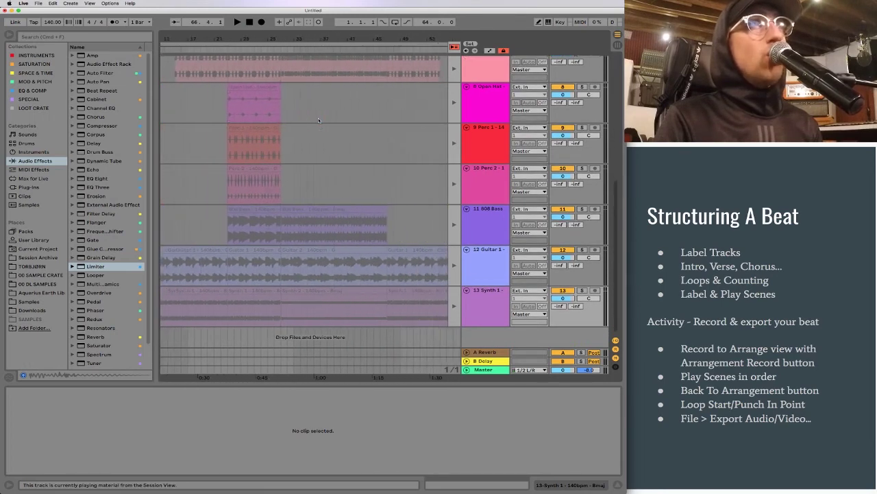
scroll(318, 120, "up", 5)
scroll(318, 118, "up", 2)
scroll(311, 171, "left", 6)
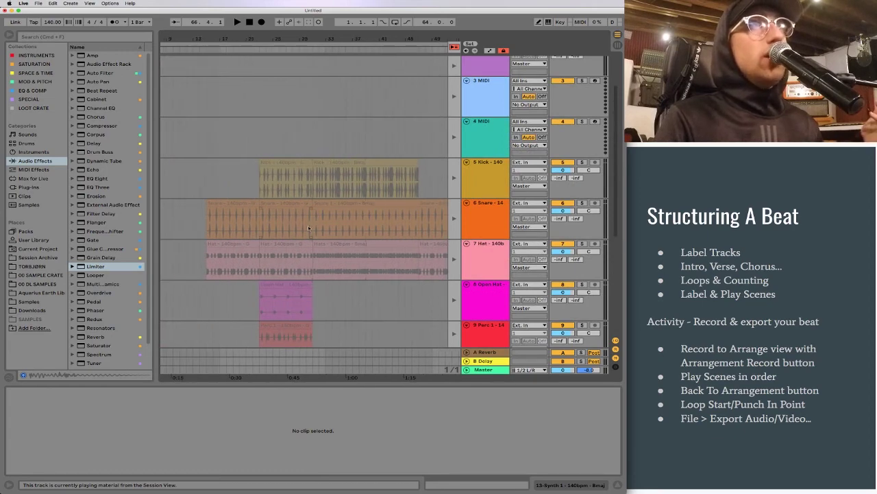
scroll(393, 240, "down", 5)
scroll(390, 237, "left", 1)
scroll(388, 230, "down", 1)
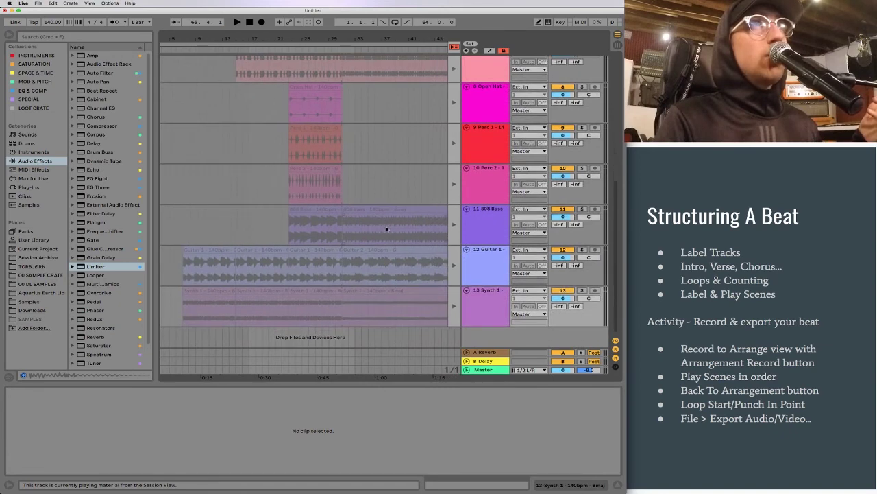
scroll(386, 229, "right", 3)
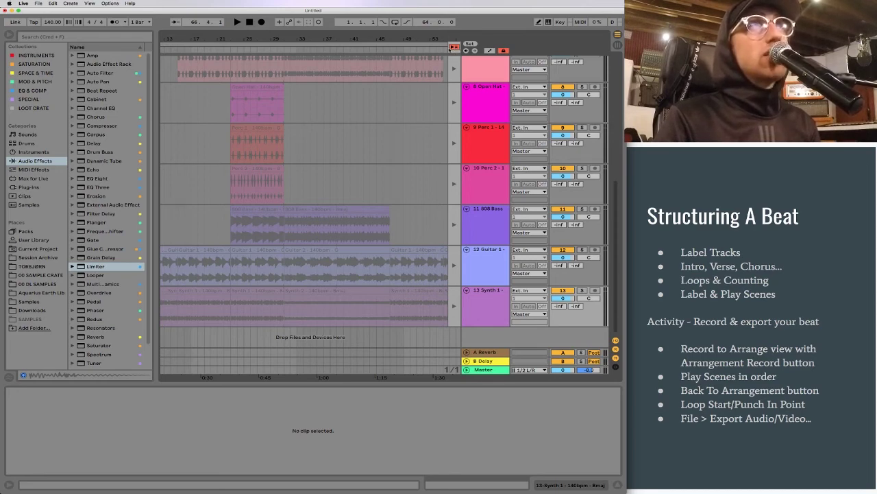
Return all tracks from Session clips to Arrangement playback and review the recorded clips from Kick to Synth.
left_click(455, 47)
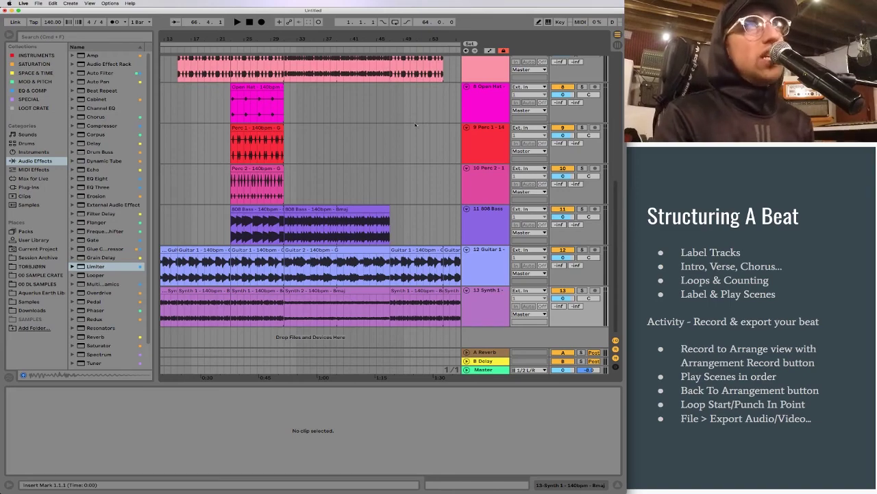
scroll(418, 128, "up", 10)
scroll(412, 133, "up", 1)
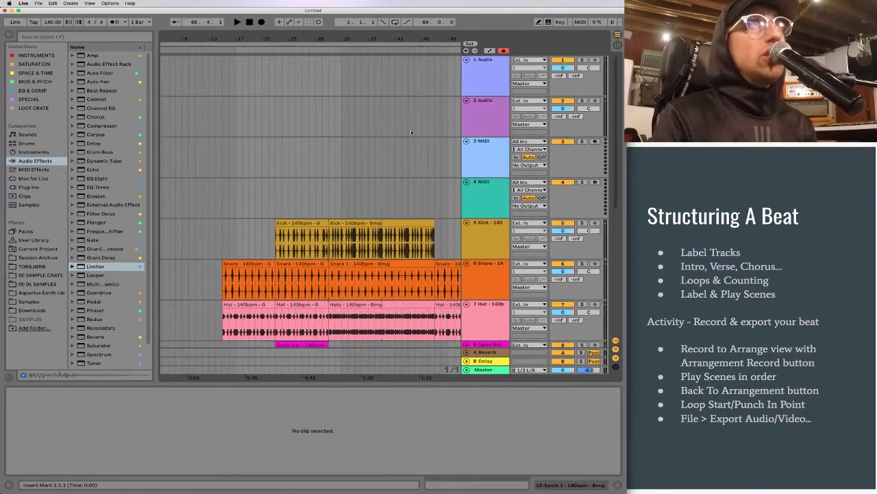
scroll(412, 126, "down", 10)
scroll(382, 121, "right", 5)
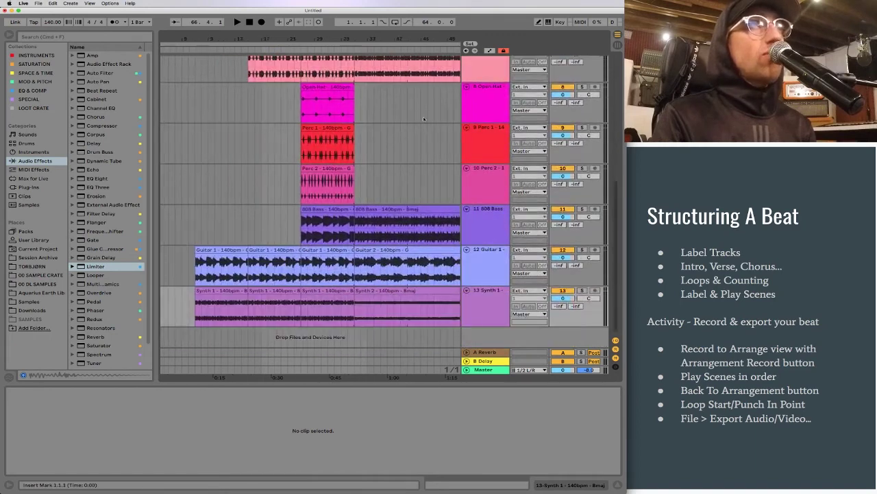
scroll(382, 122, "left", 7)
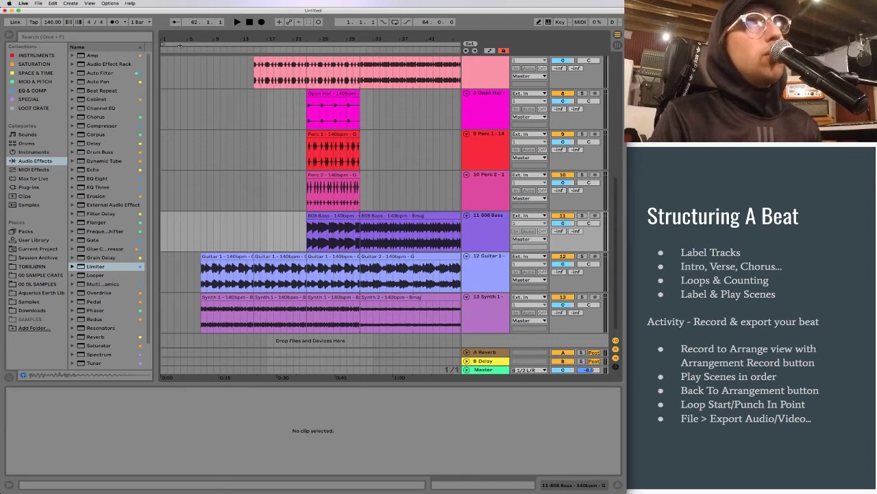
Set the Arrangement loop to start at bar 7 and end at bar 64, enclosing the whole recorded beat.
left_click_drag(162, 44, 222, 48)
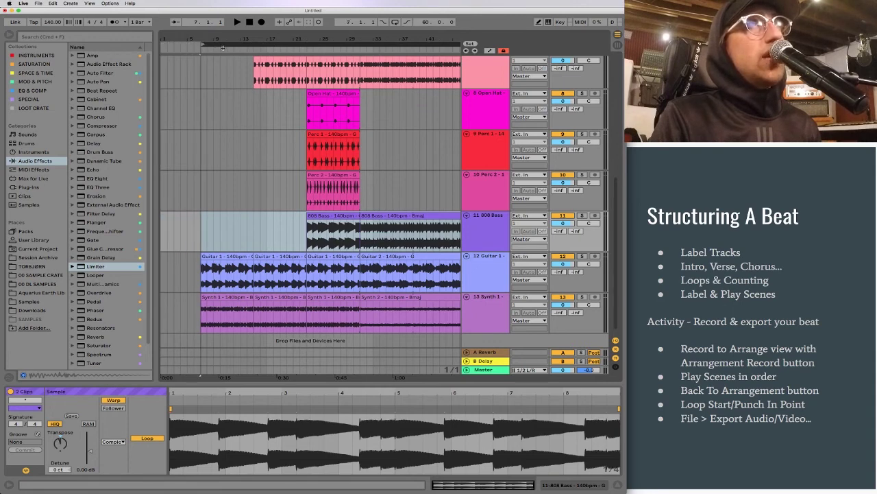
scroll(309, 205, "right", 10)
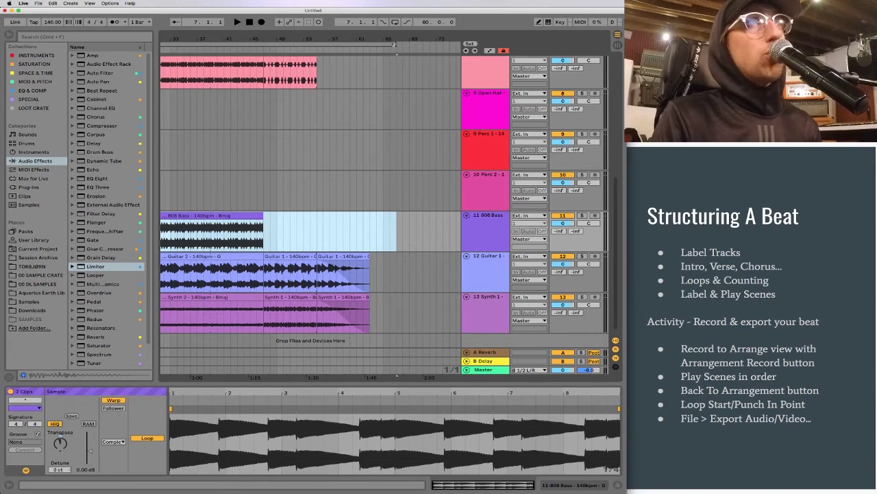
left_click_drag(394, 44, 375, 45)
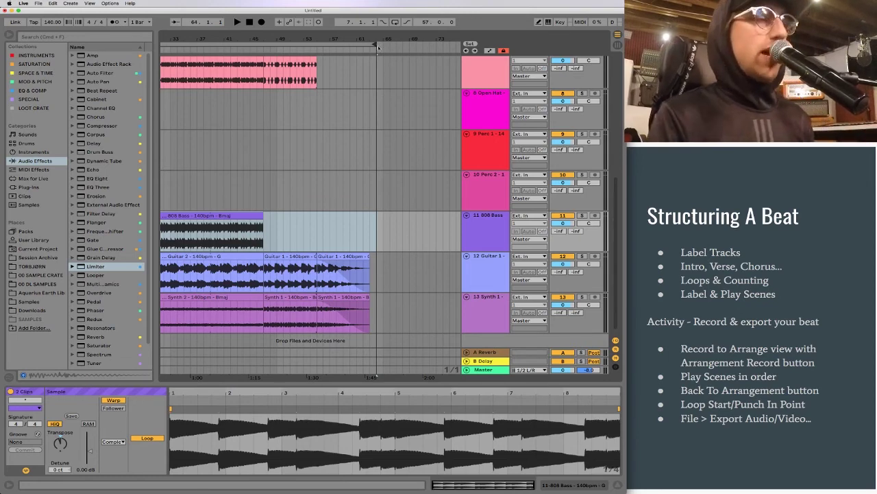
left_click_drag(302, 40, 362, 38)
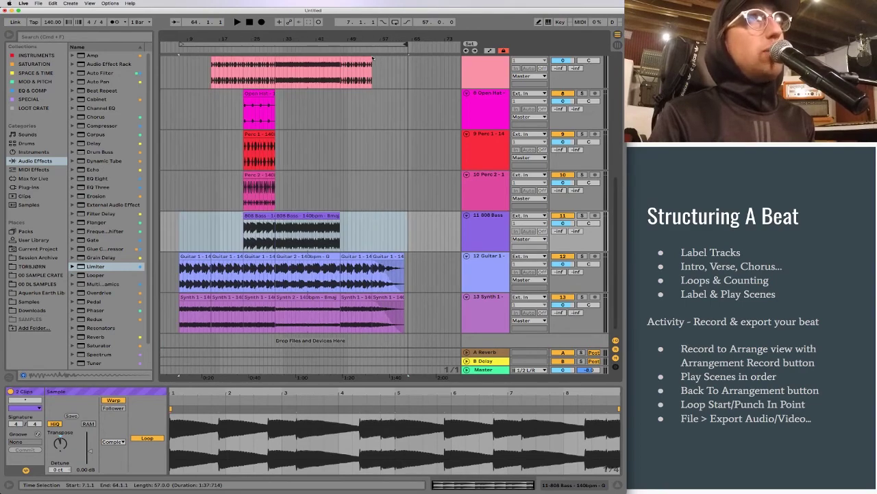
scroll(373, 58, "left", 1)
scroll(310, 269, "up", 10)
scroll(310, 268, "down", 10)
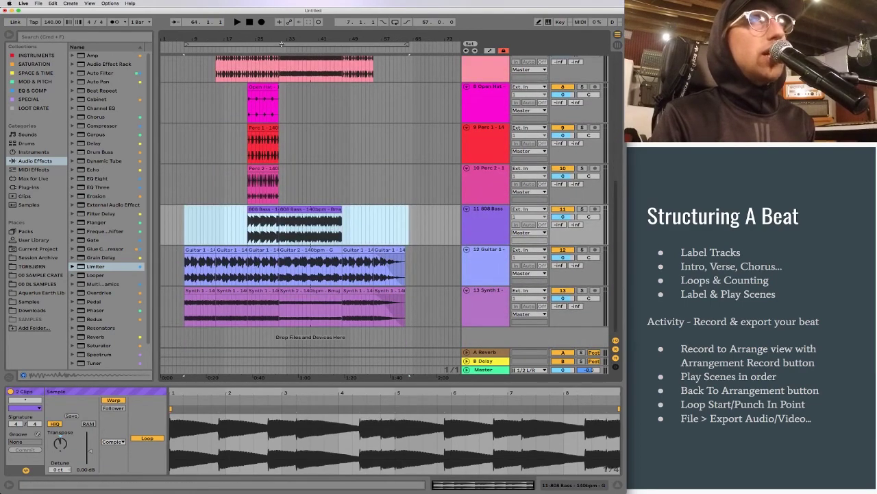
Select the looped range across all tracks and open the Export Audio/Video settings.
left_click(282, 44)
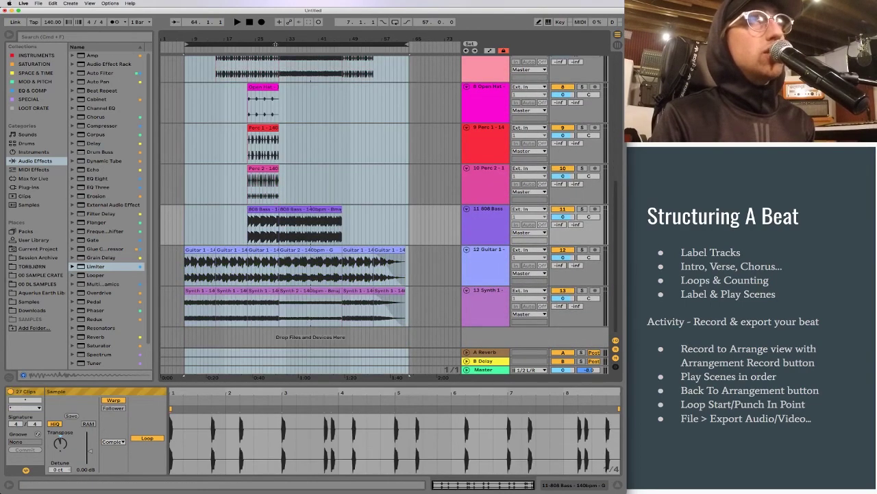
left_click(39, 3)
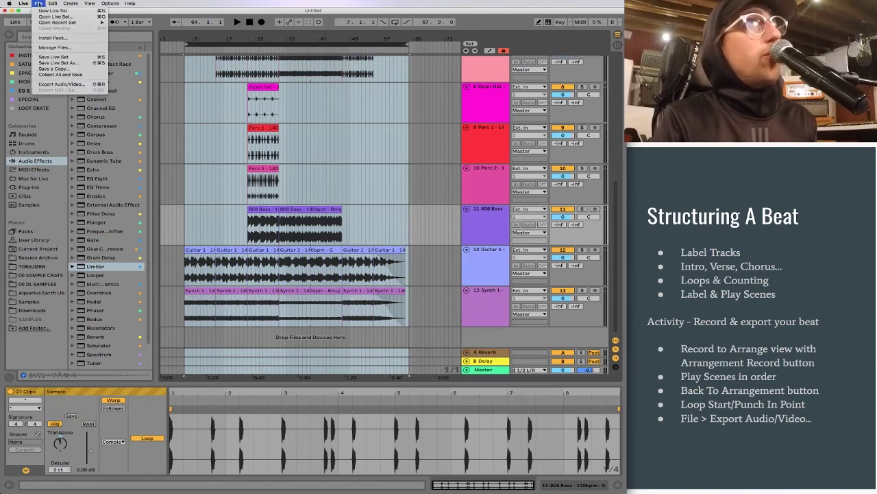
left_click(62, 84)
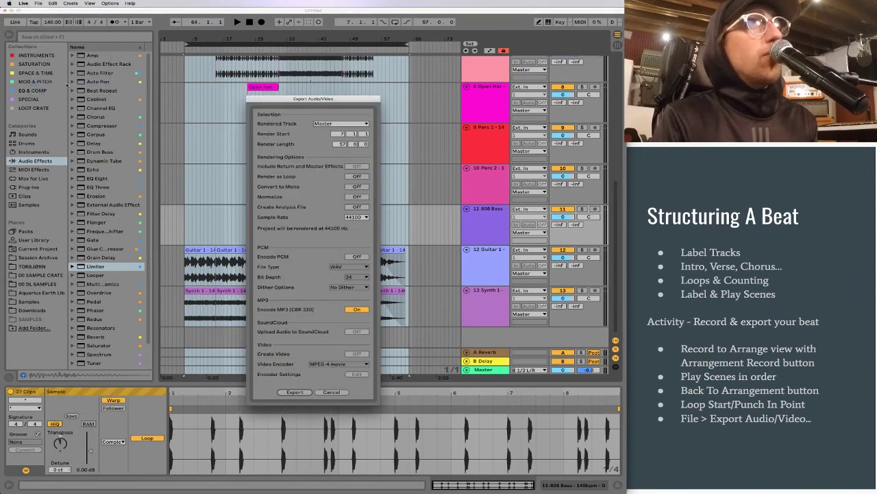
Turn on PCM encoding, check the available file types, and turn PCM encoding off again.
left_click(357, 257)
left_click(355, 268)
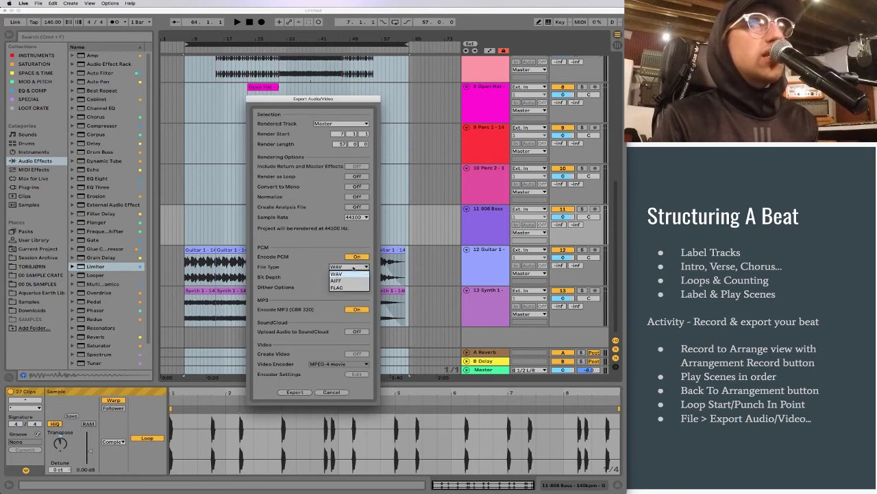
left_click(337, 255)
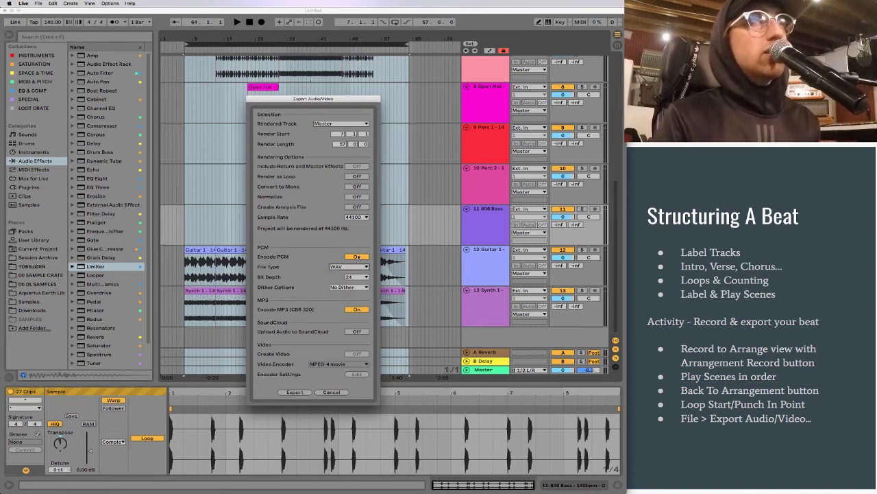
left_click(357, 256)
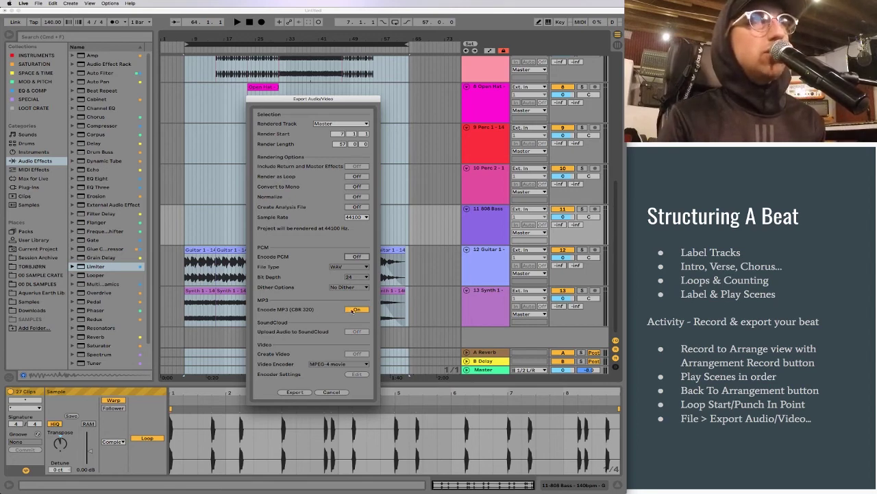
Export the beat as an MP3 to the Desktop with the file name "demo beat #1".
left_click(295, 392)
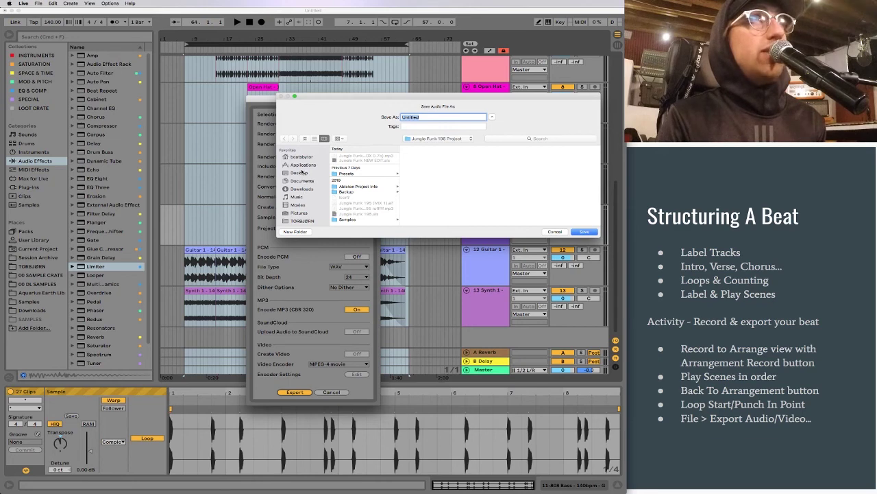
left_click(299, 172)
type("d")
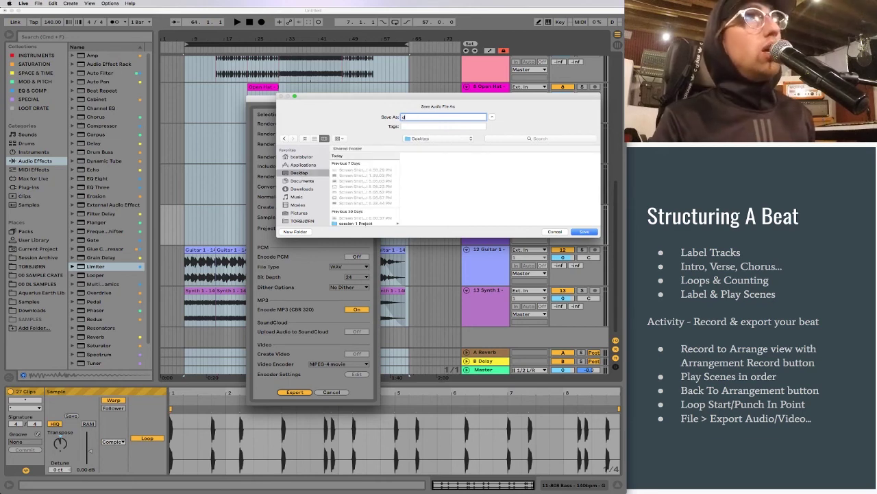
type("emo beat #1")
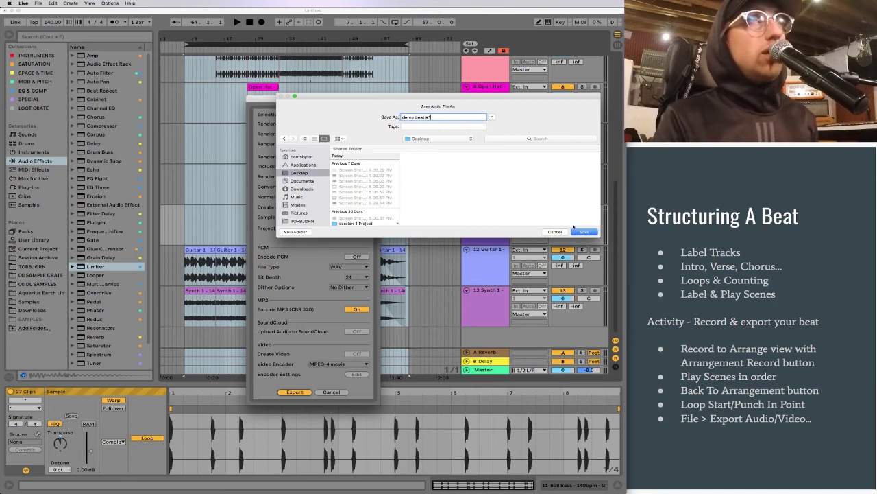
left_click(584, 232)
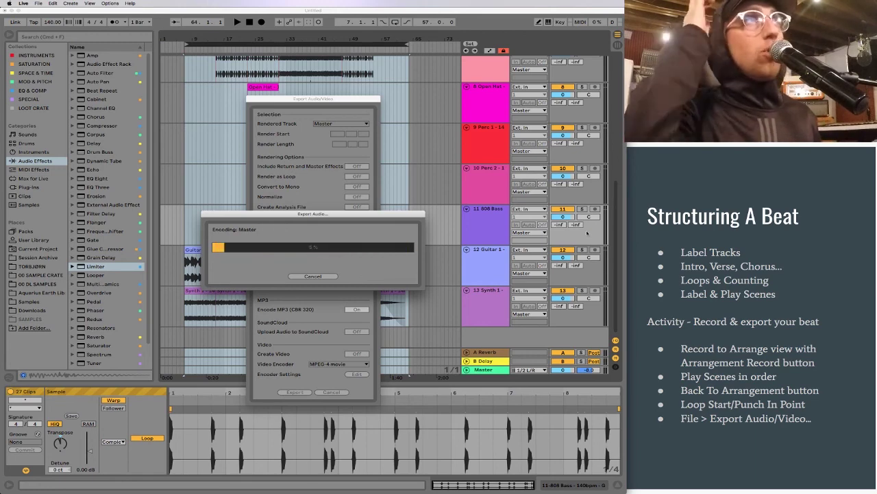
Switch to Finder, preview "demo beat #1.mp3" on the Desktop, and close the preview.
key("super+Tab")
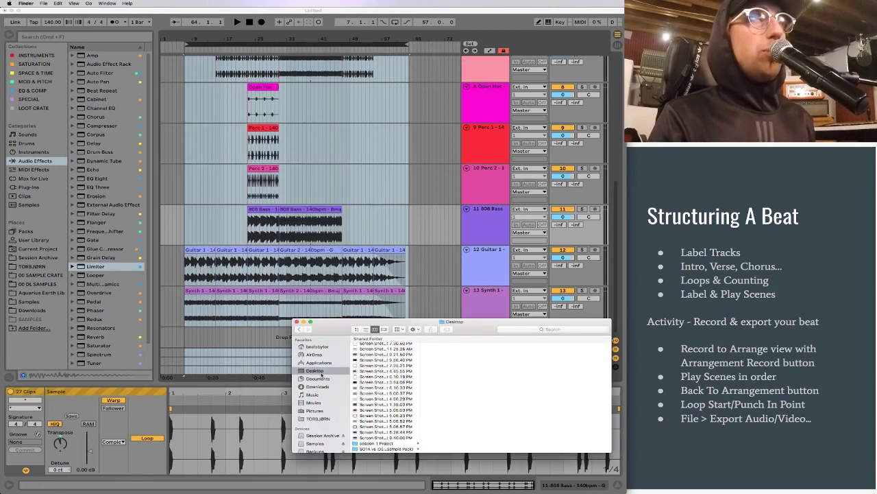
left_click(315, 370)
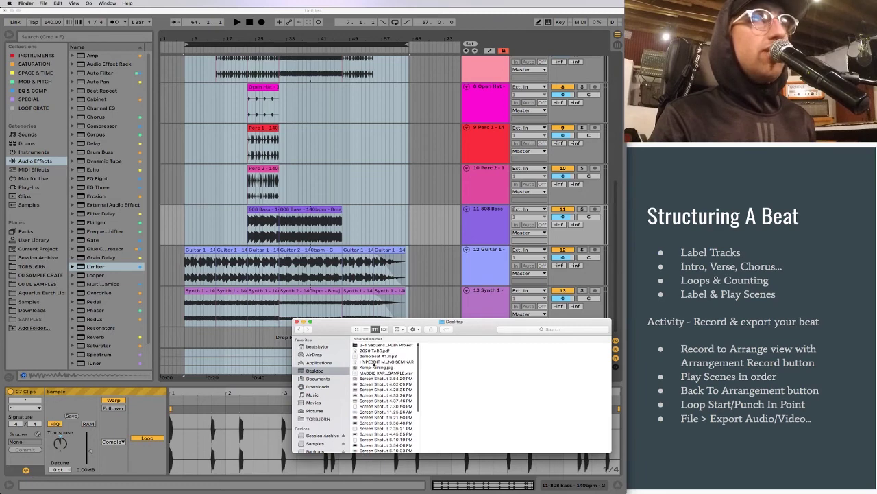
left_click(376, 356)
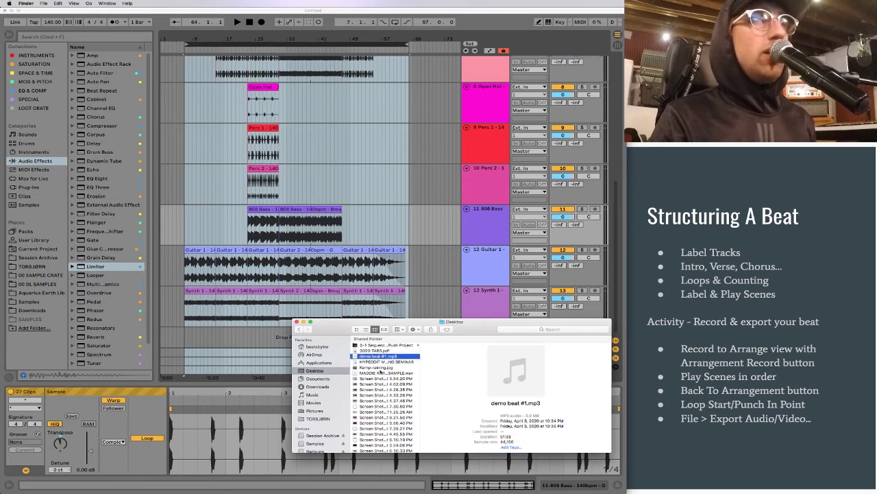
key("space")
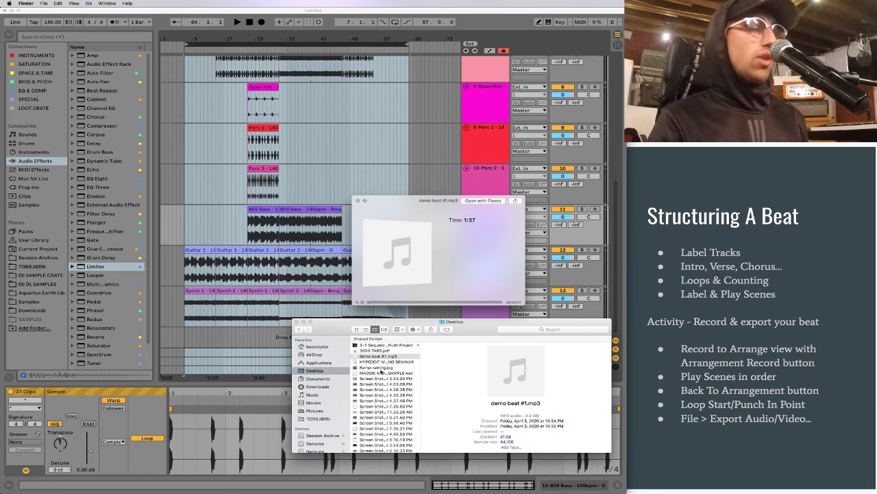
key("space")
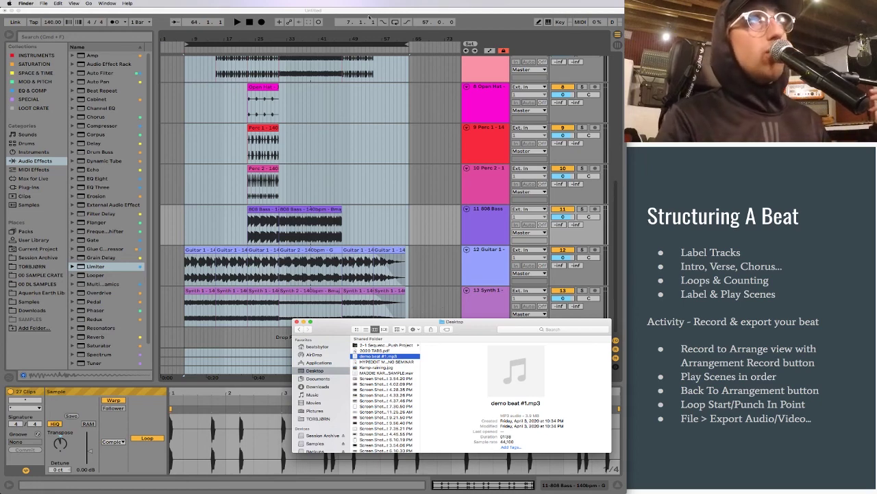
Switch back to Ableton Live's Session View and select the INTRO, INTRO 2, VERSE and CHORUS scenes one after another.
left_click(495, 28)
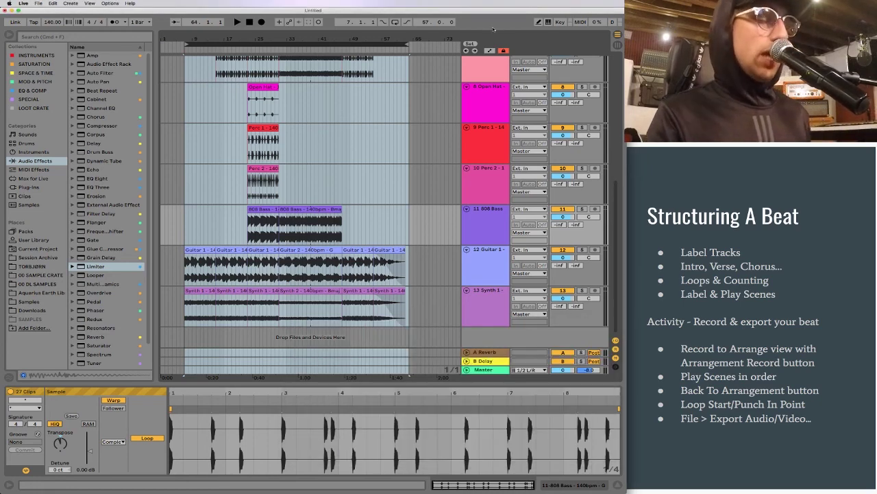
key("Tab")
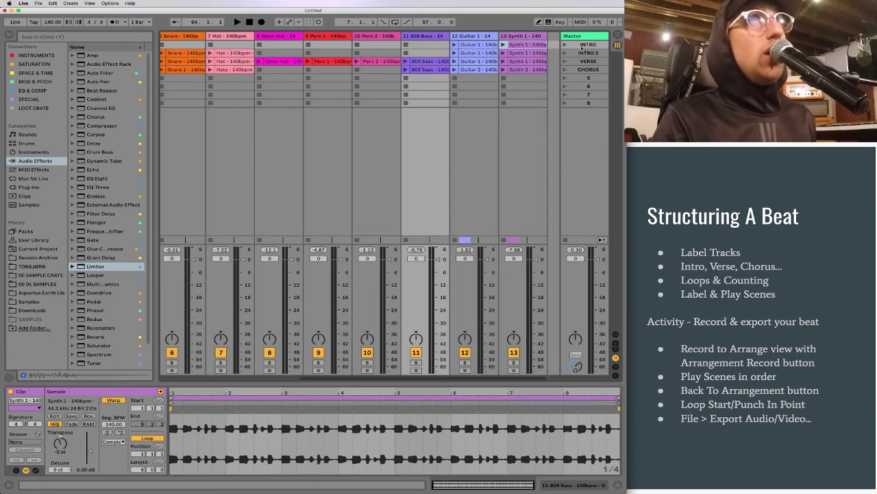
left_click(583, 45)
left_click(586, 52)
left_click(588, 61)
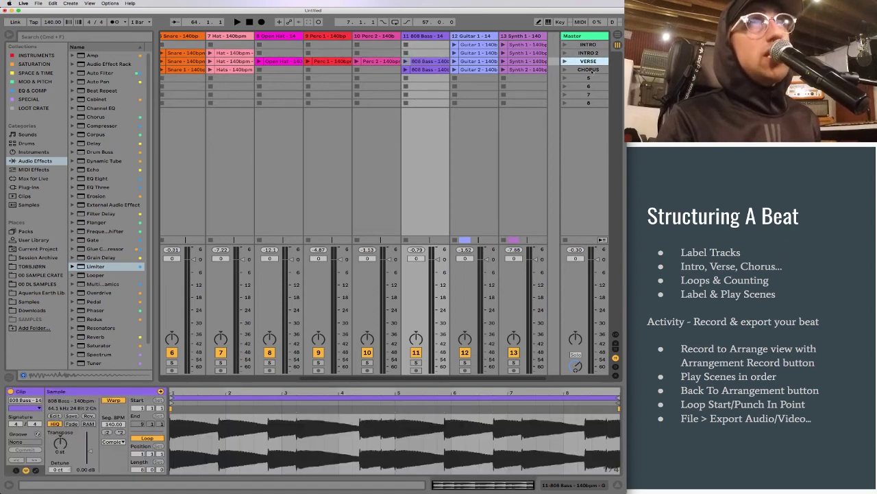
left_click(590, 70)
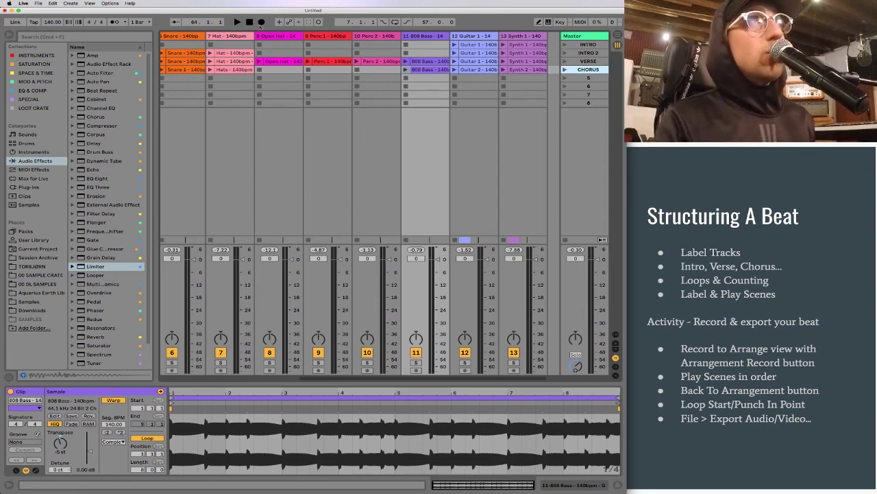
Return to the Arrangement View and select the looped range of the recorded beat across all tracks.
key("Tab")
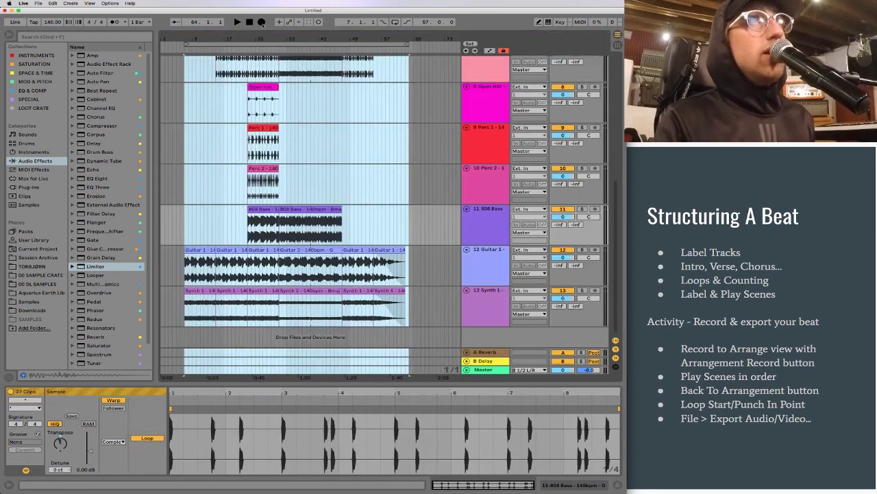
left_click_drag(184, 234, 404, 291)
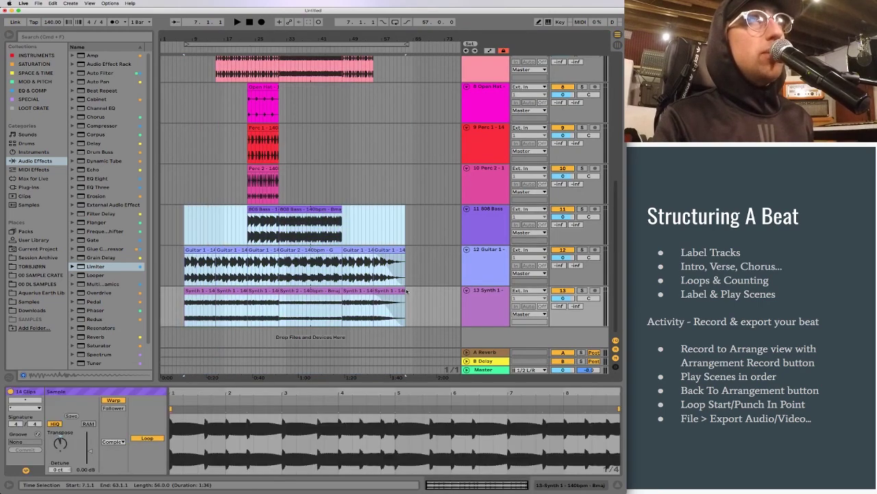
scroll(404, 290, "up", 10)
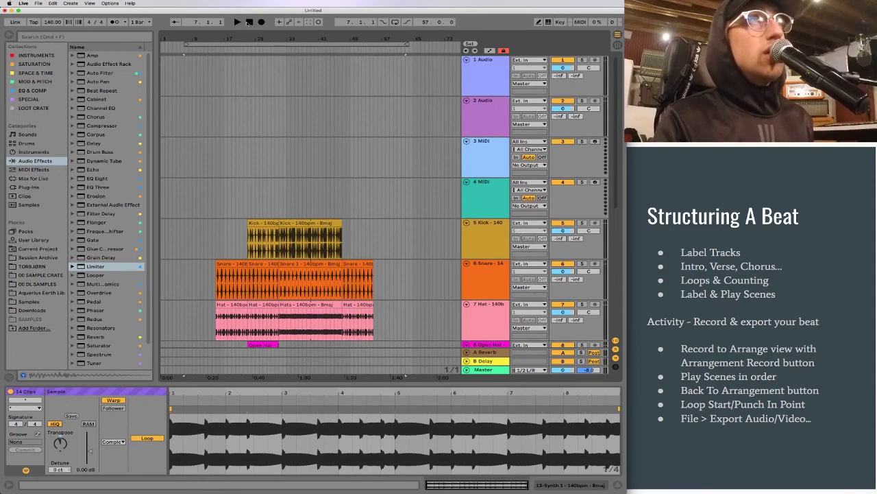
left_click(279, 45)
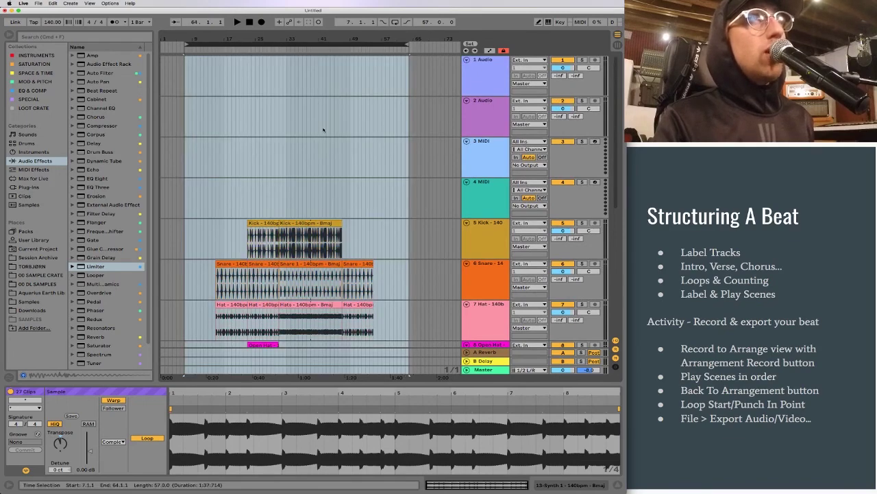
scroll(324, 130, "down", 5)
scroll(324, 130, "down", 3)
Review where the Export Audio/Video command is found, and switch to Finder to view the exported "demo beat #1.mp3".
left_click(38, 4)
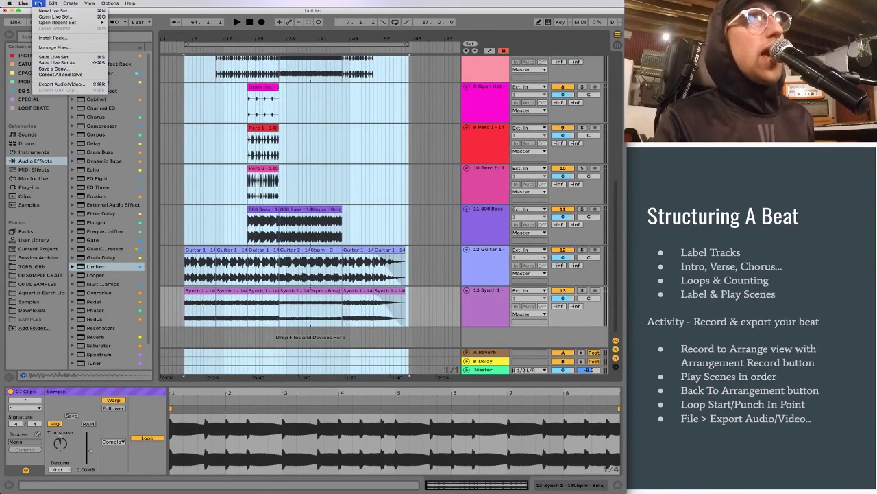
left_click(87, 76)
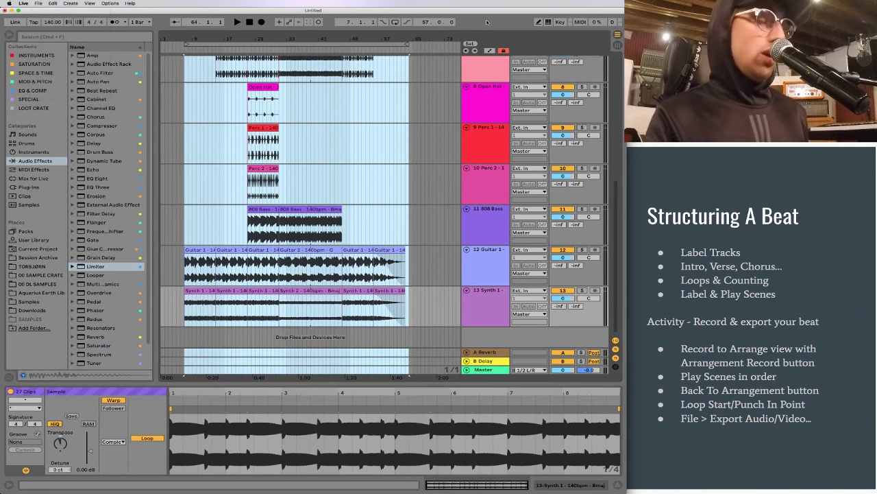
key("super+Tab")
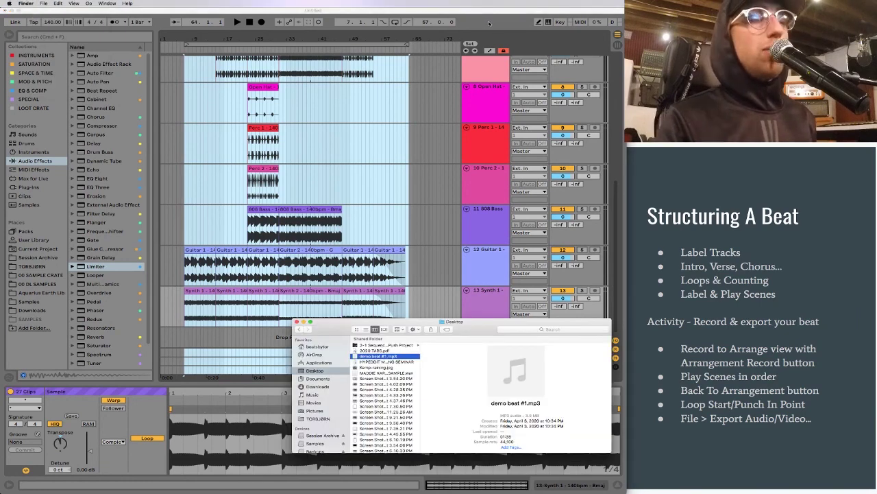